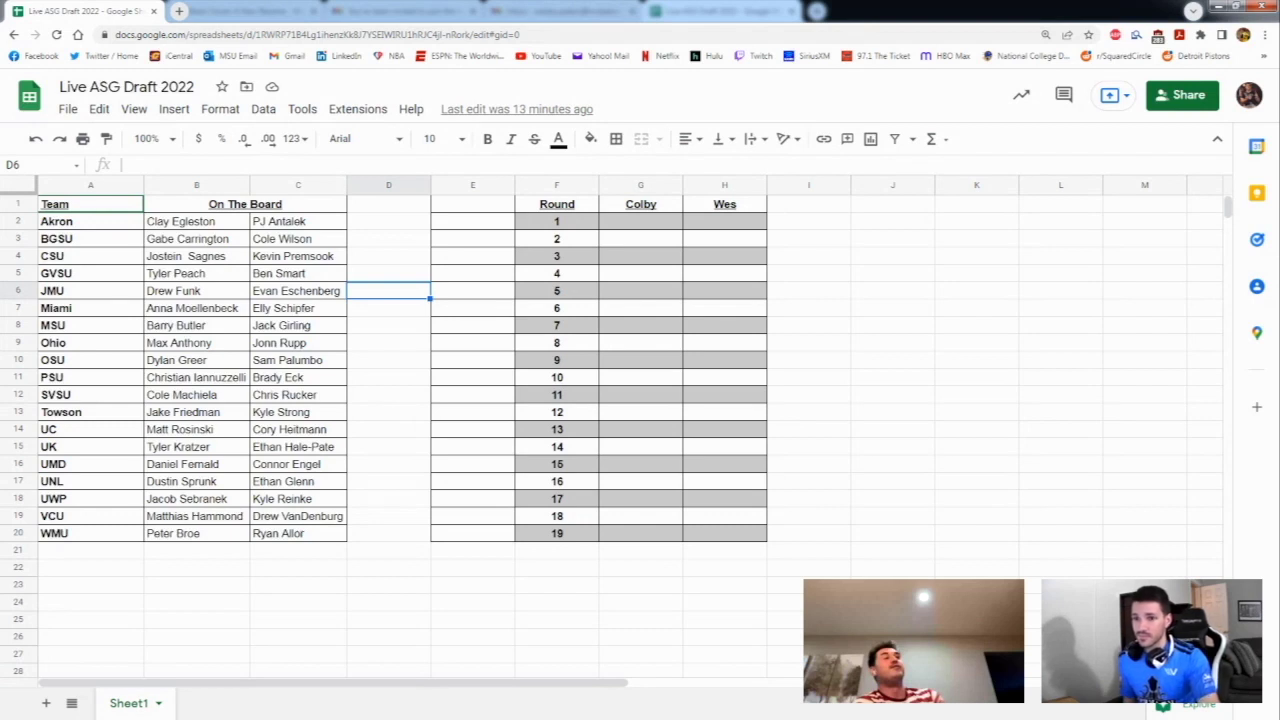
Move the first OSU player from B10 into G2 as the first drafter's round 1 pick
left_click(363, 364)
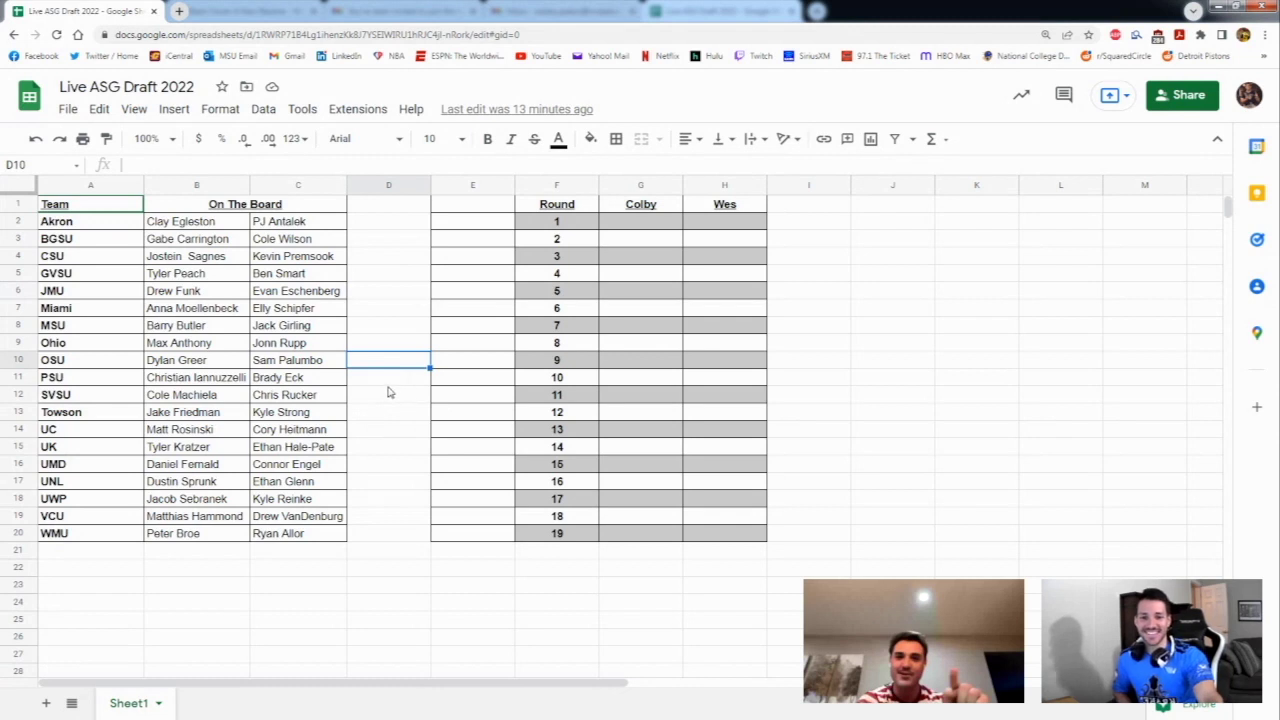
left_click(318, 368)
left_click(236, 372)
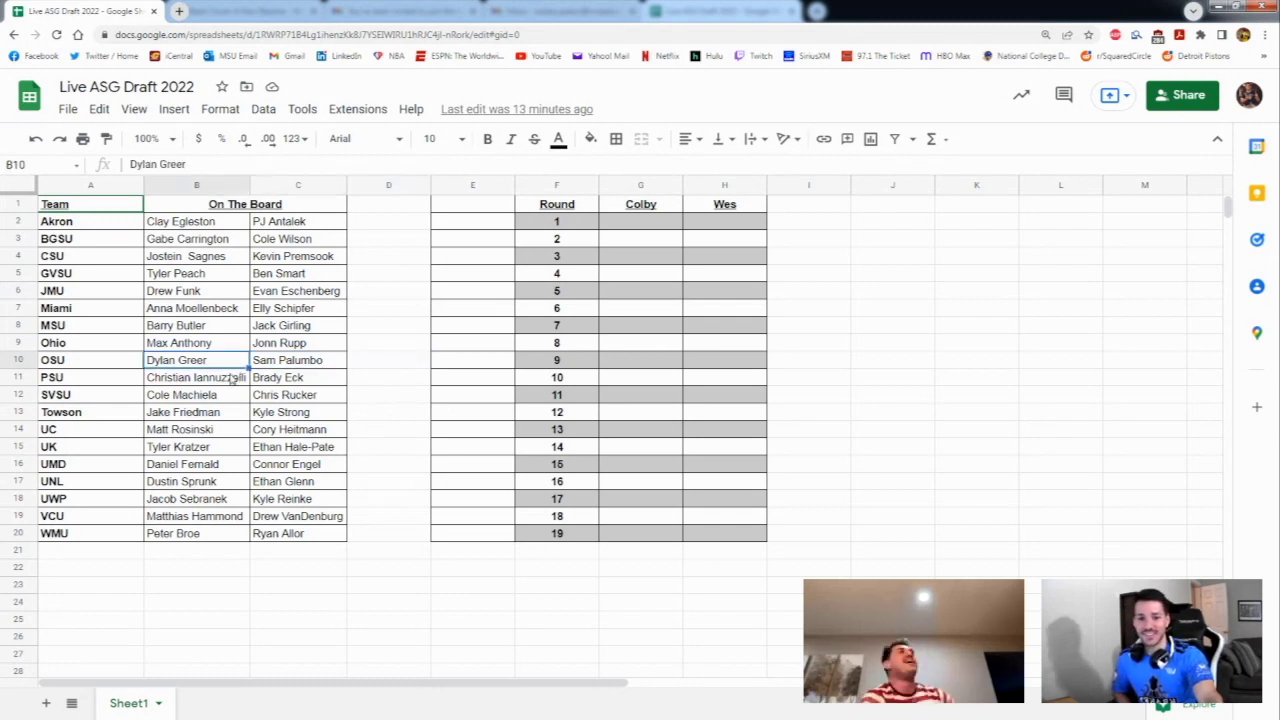
left_click_drag(226, 369, 645, 227)
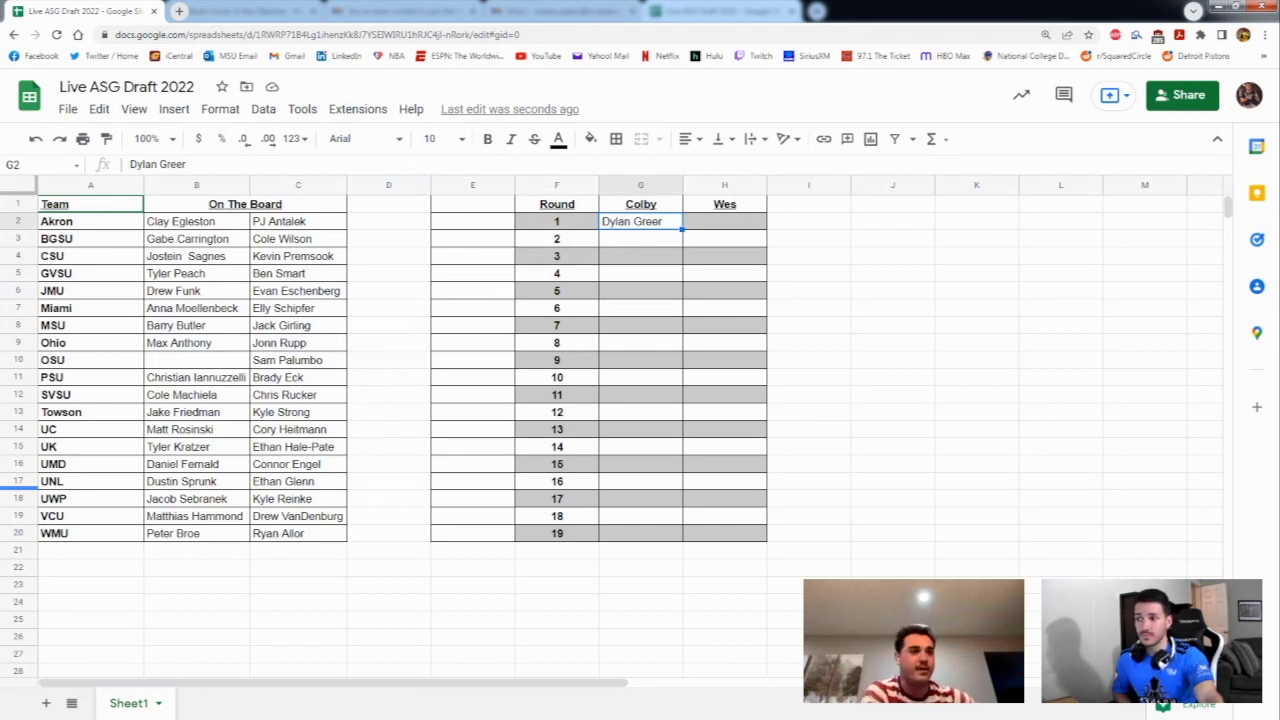
Move the first WMU player from B20 into H2 as the second drafter's round 1 pick
left_click(366, 296)
left_click(366, 320)
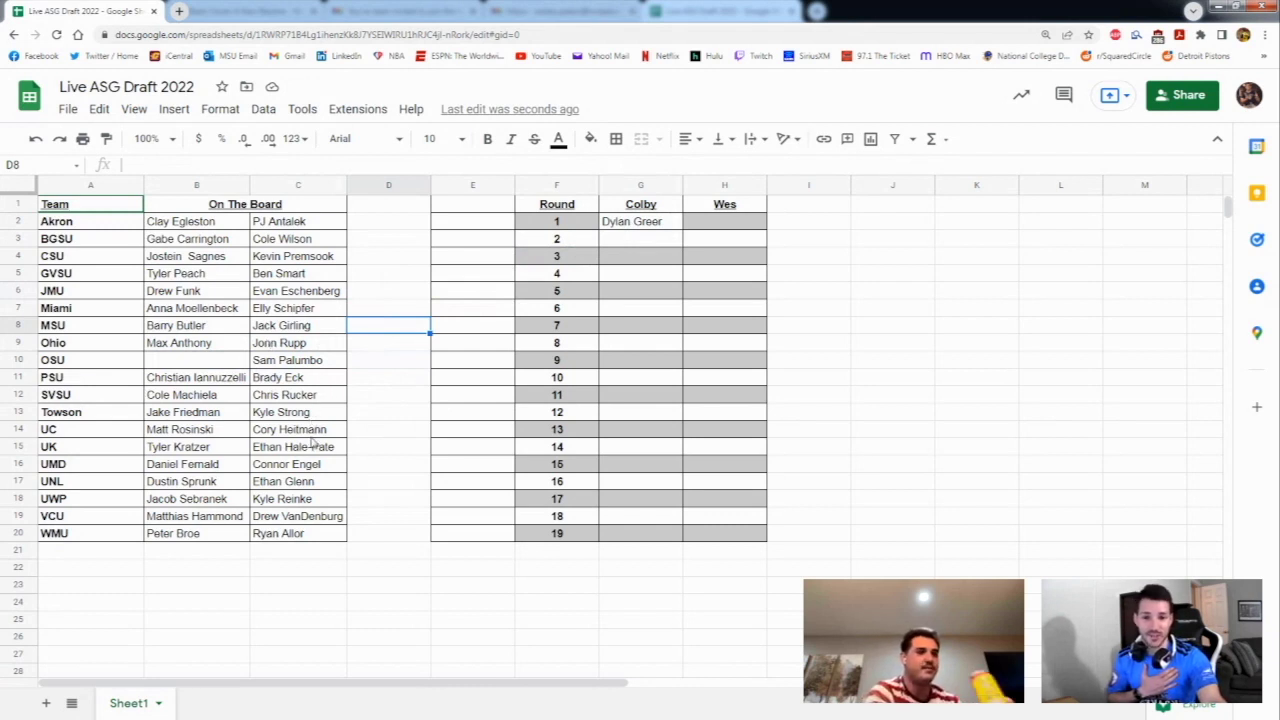
left_click(268, 531)
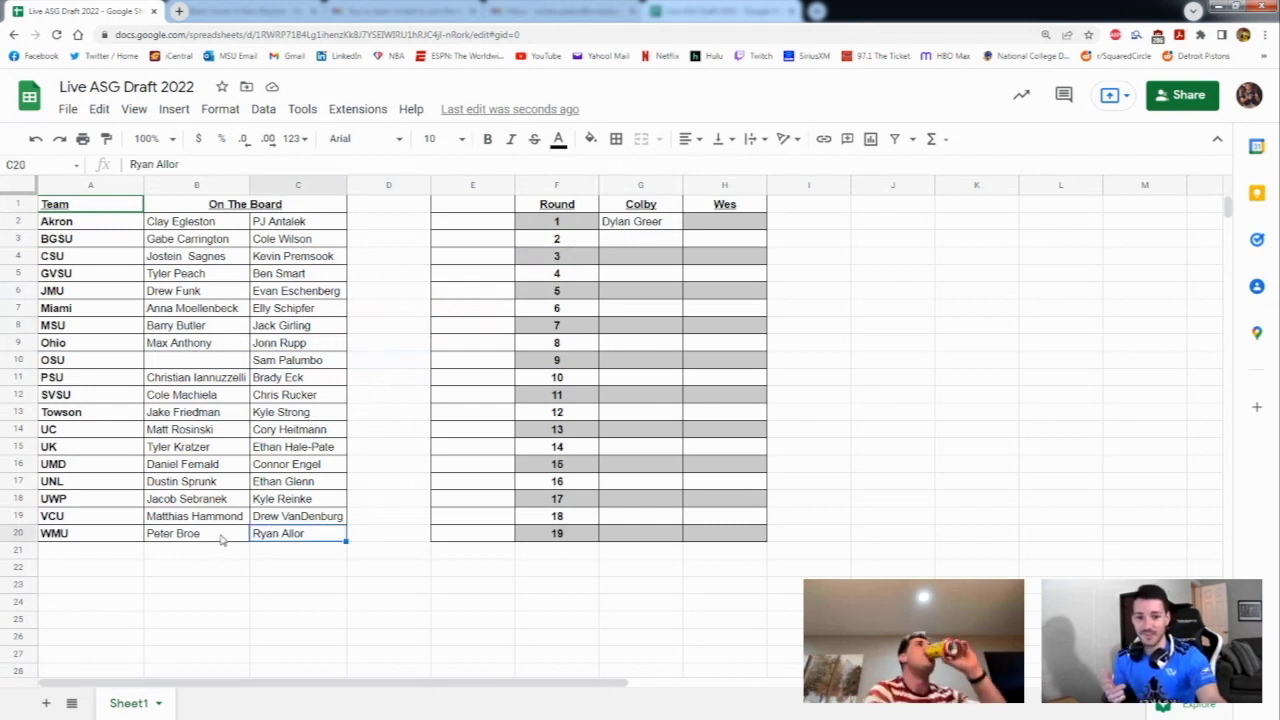
left_click(224, 539)
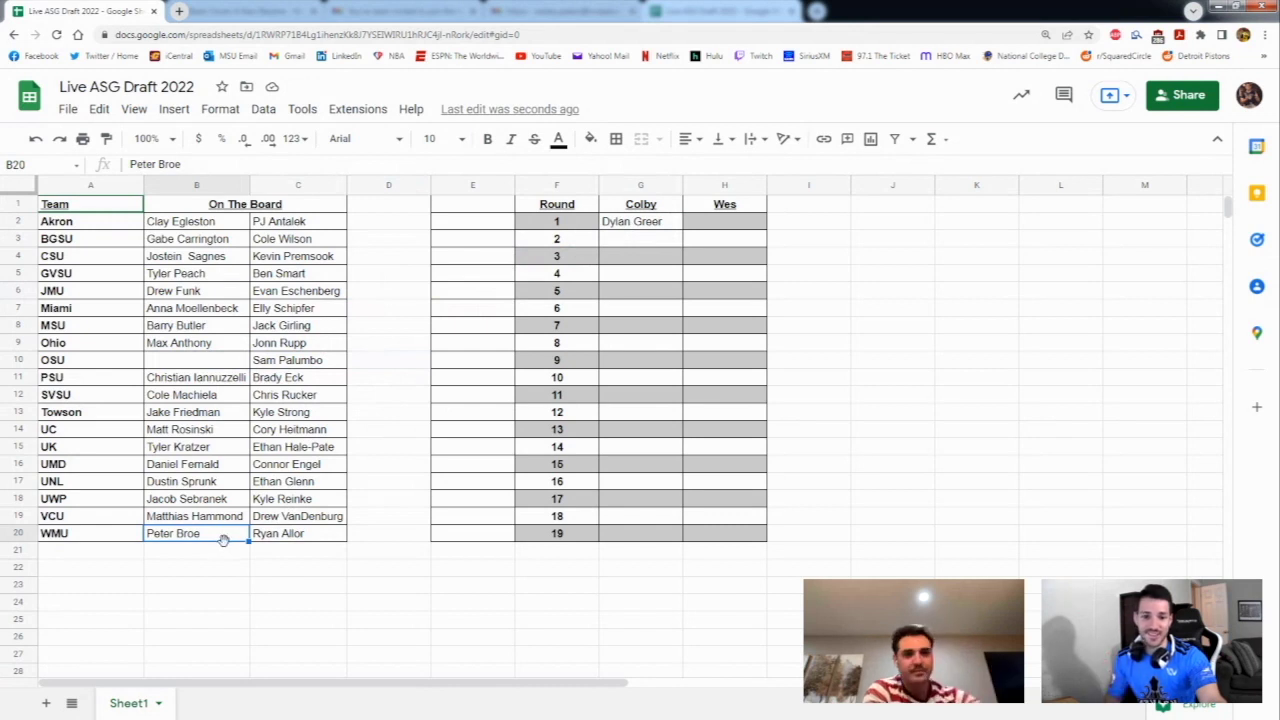
left_click_drag(224, 539, 709, 221)
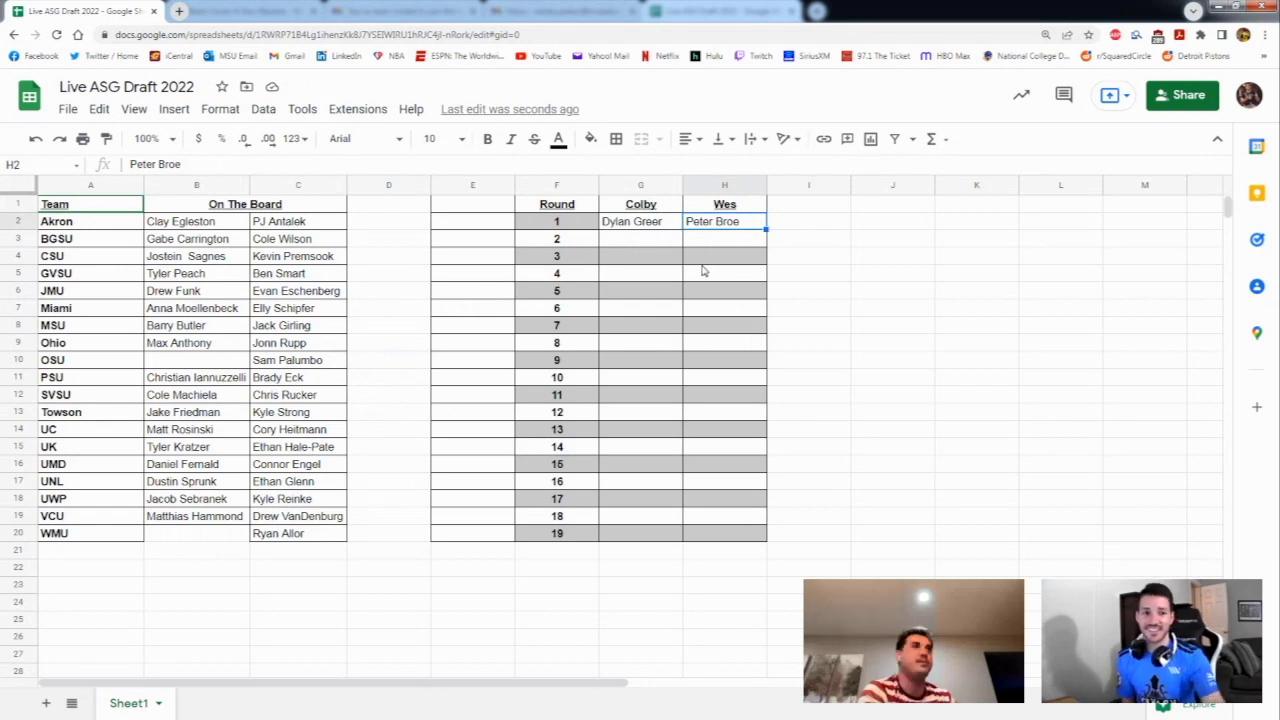
left_click(707, 243)
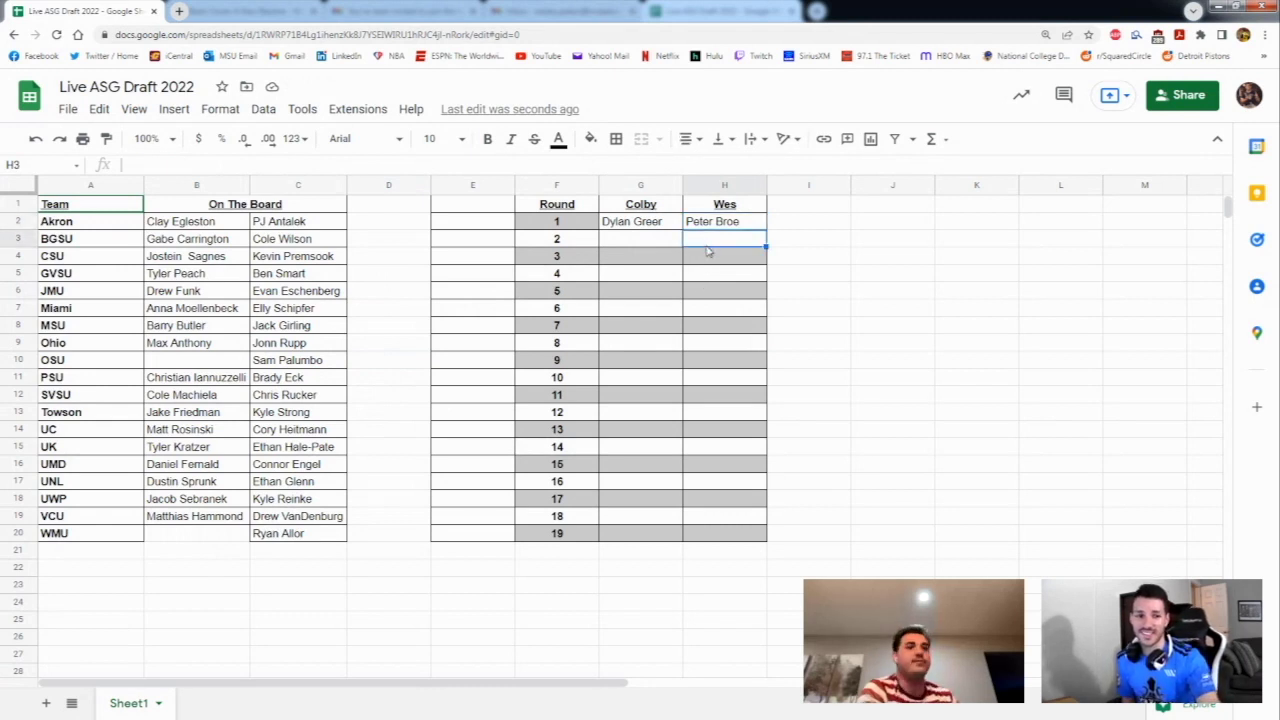
left_click(707, 262)
left_click(676, 260)
left_click(680, 248)
left_click(707, 259)
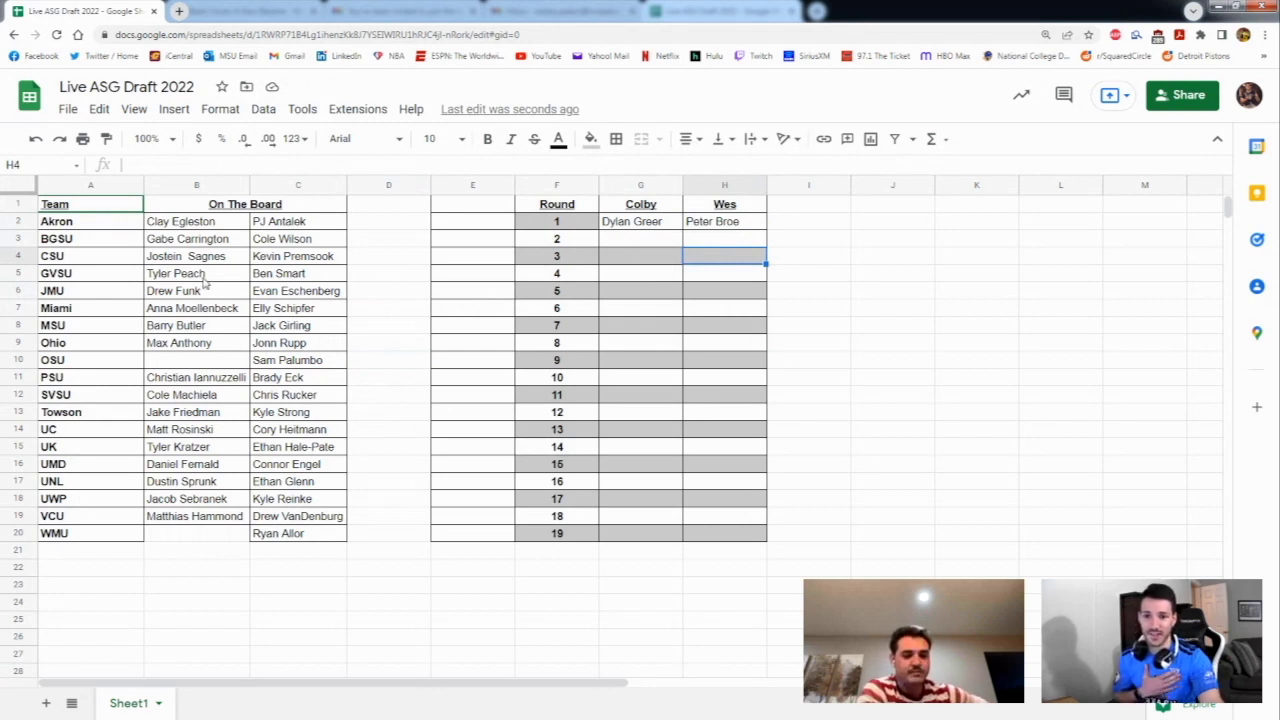
Move the second UC player from C14 into H3 as the second drafter's round 2 pick
left_click(208, 276)
left_click(295, 283)
left_click(215, 436)
left_click(298, 432)
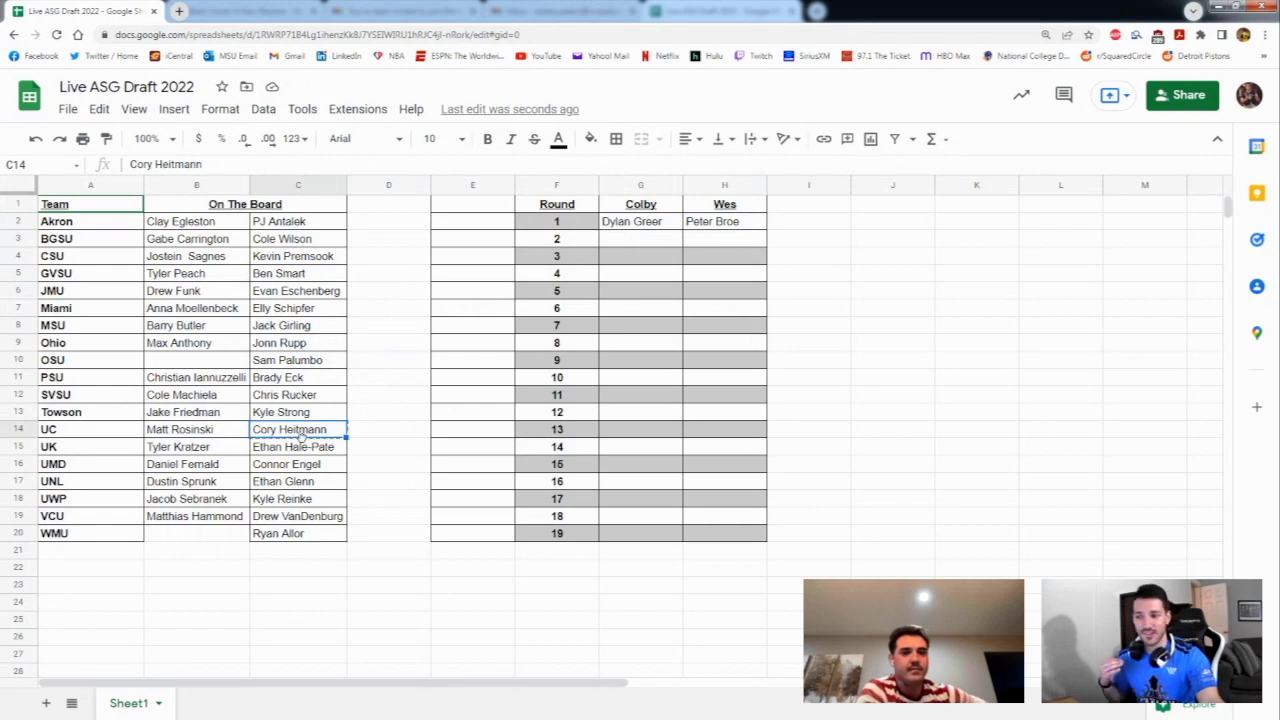
left_click_drag(300, 437, 712, 253)
left_click(705, 255)
left_click(706, 275)
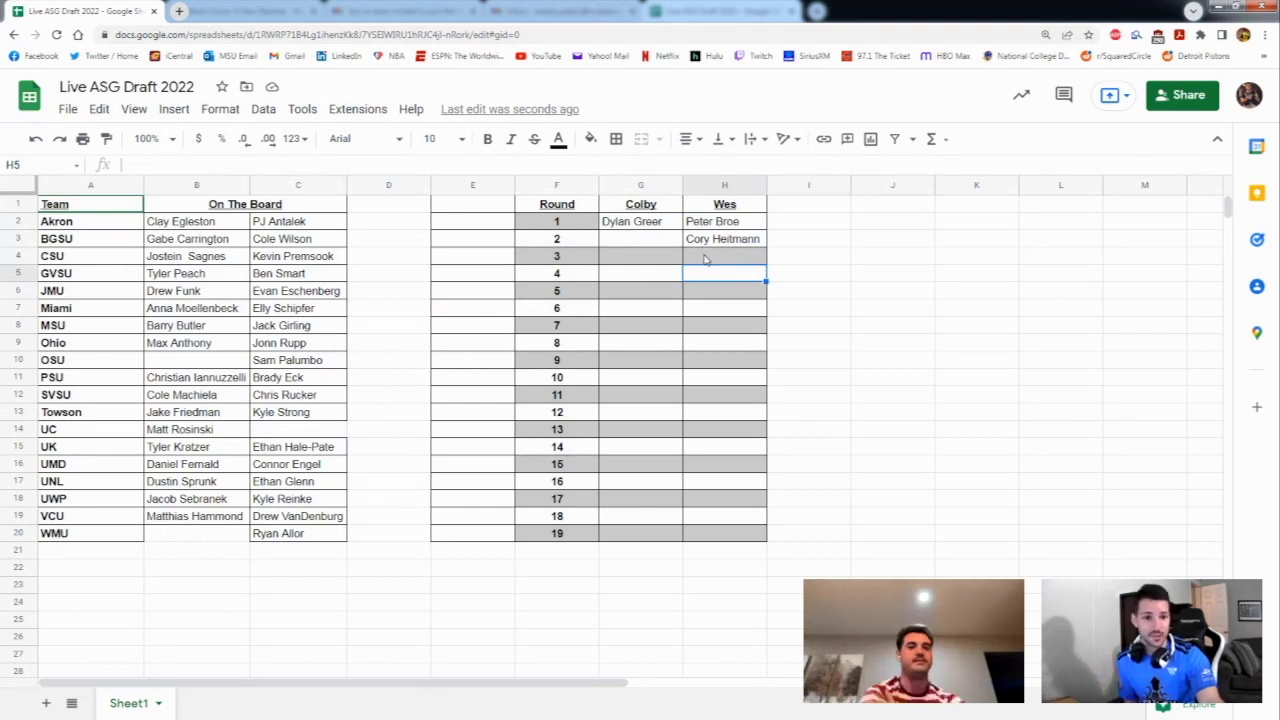
left_click(667, 263)
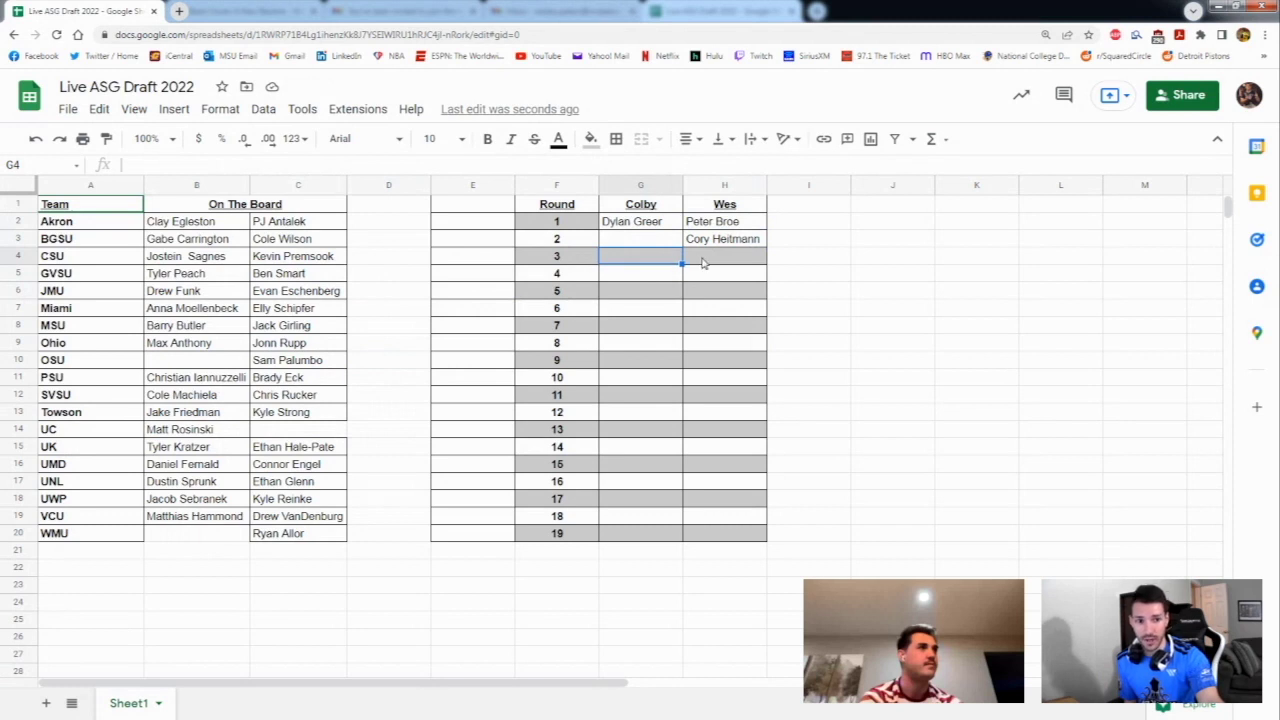
left_click(705, 262)
left_click(702, 276)
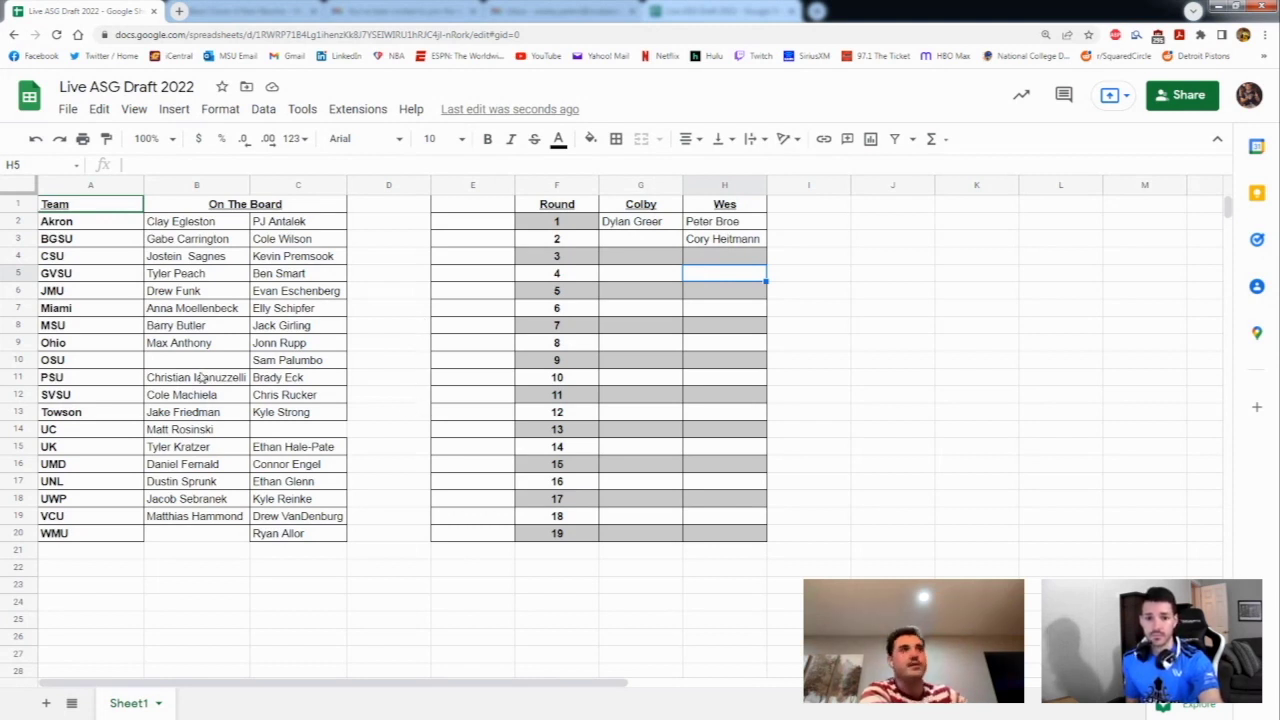
Move the first PSU player from B11 into G3 for round 2 and fit column G's width to its contents
left_click(187, 380)
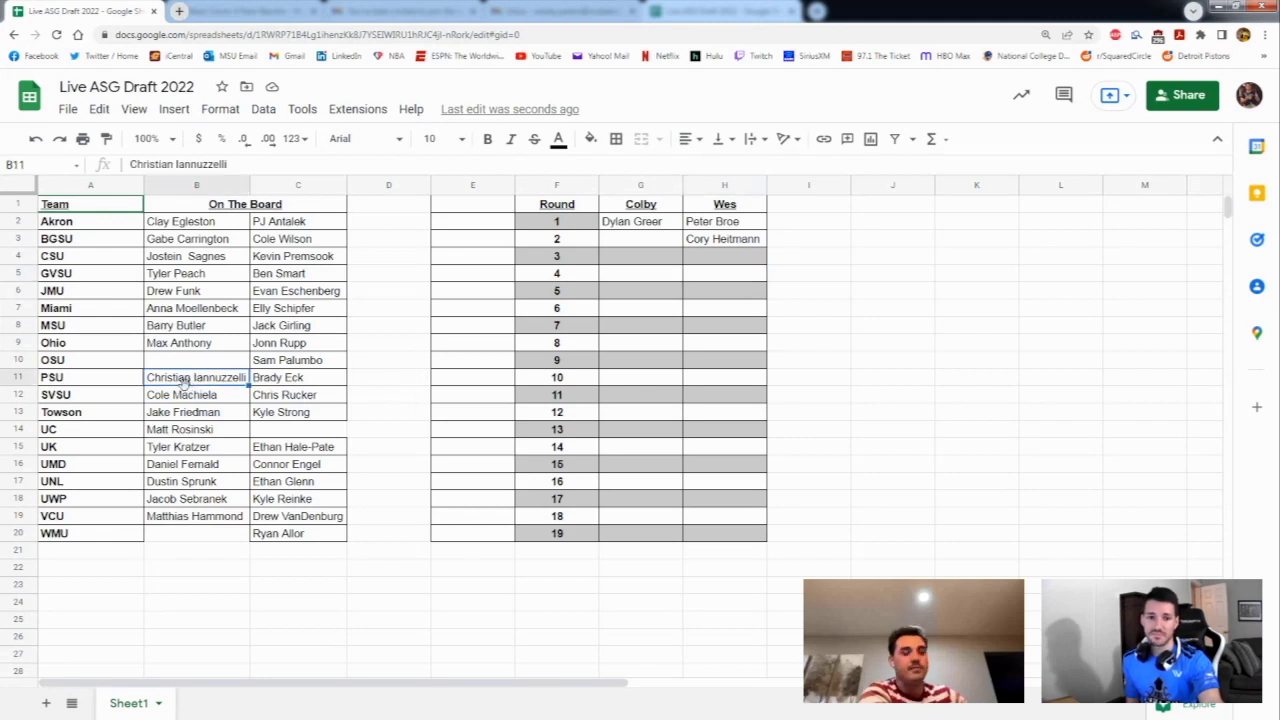
left_click_drag(185, 370, 645, 246)
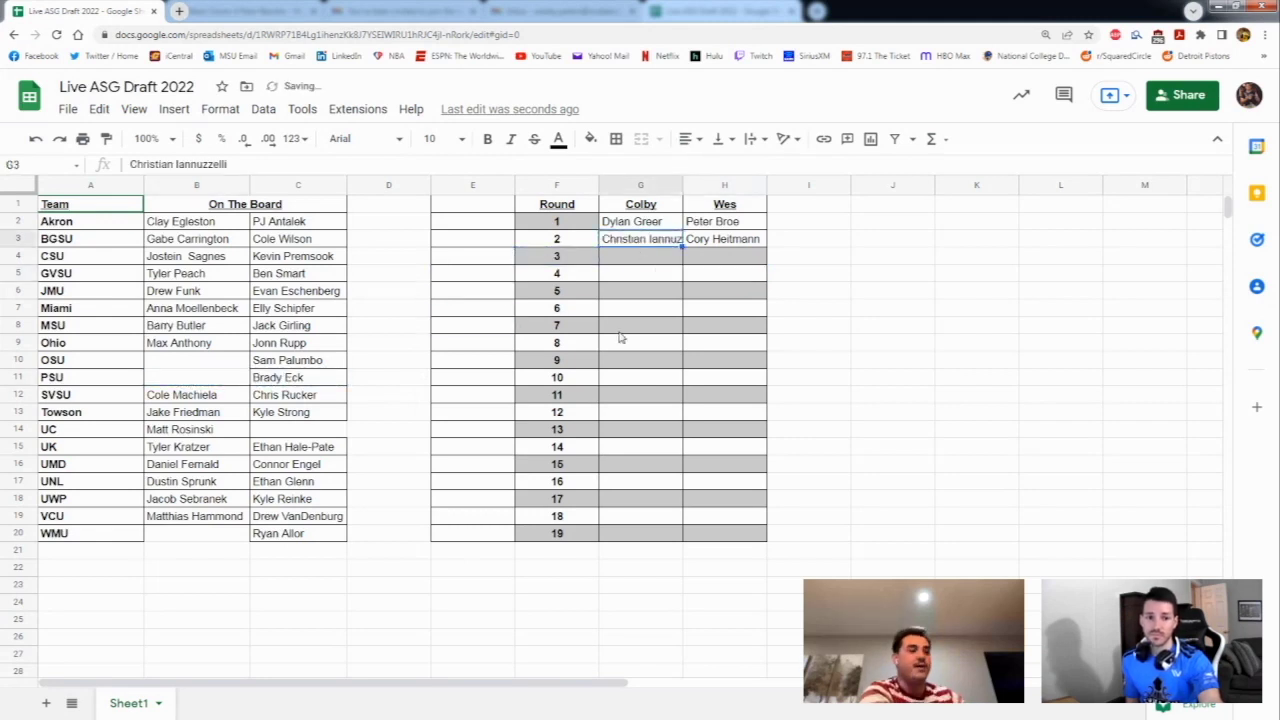
left_click(662, 260)
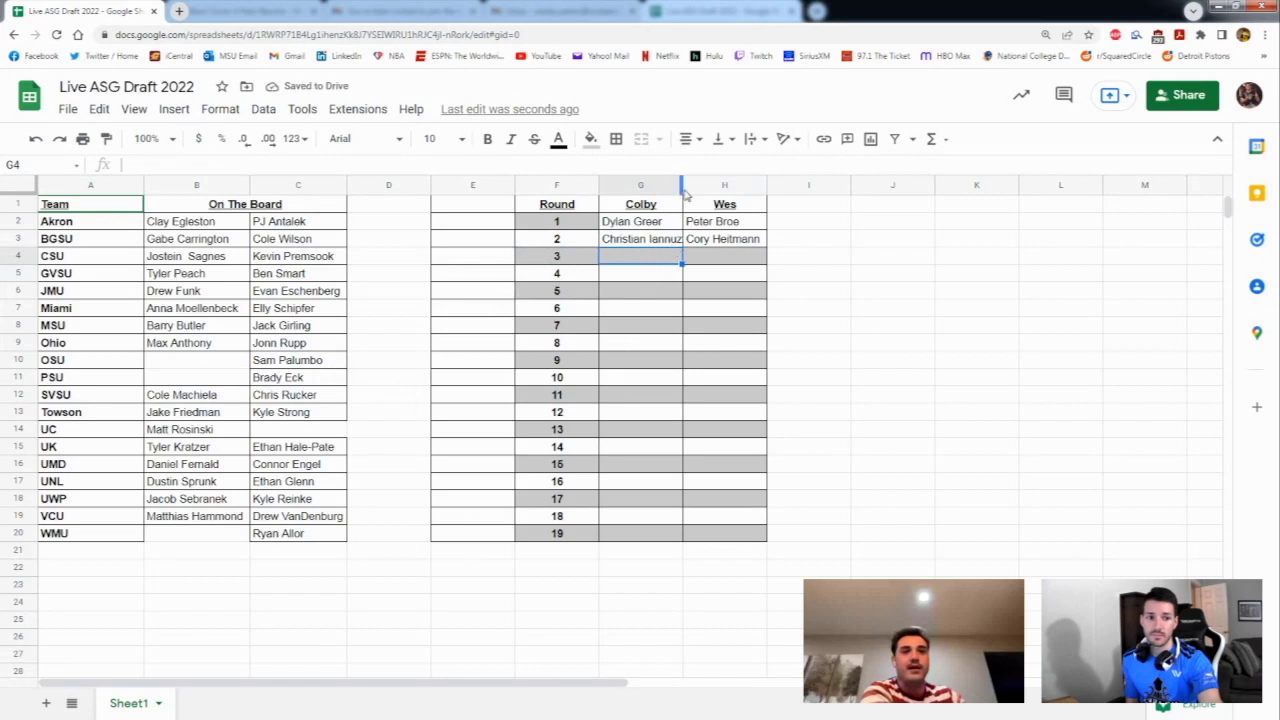
double_click(680, 184)
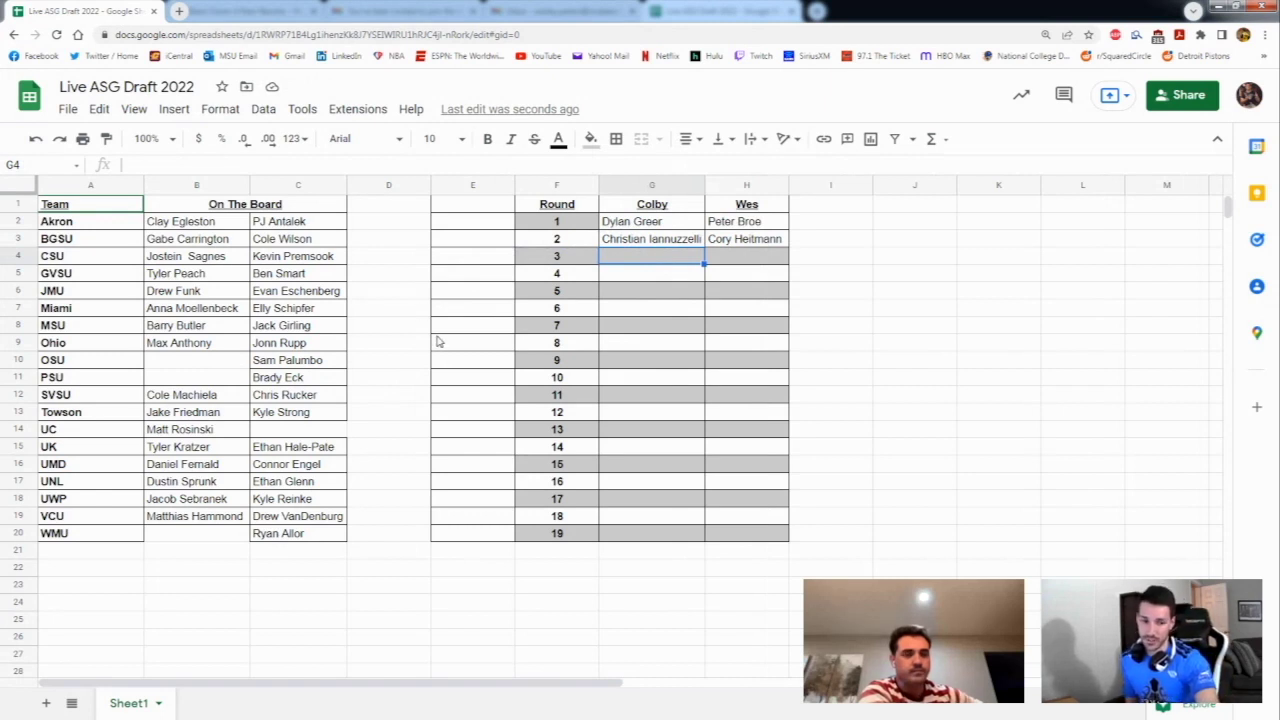
left_click(442, 299)
left_click(446, 313)
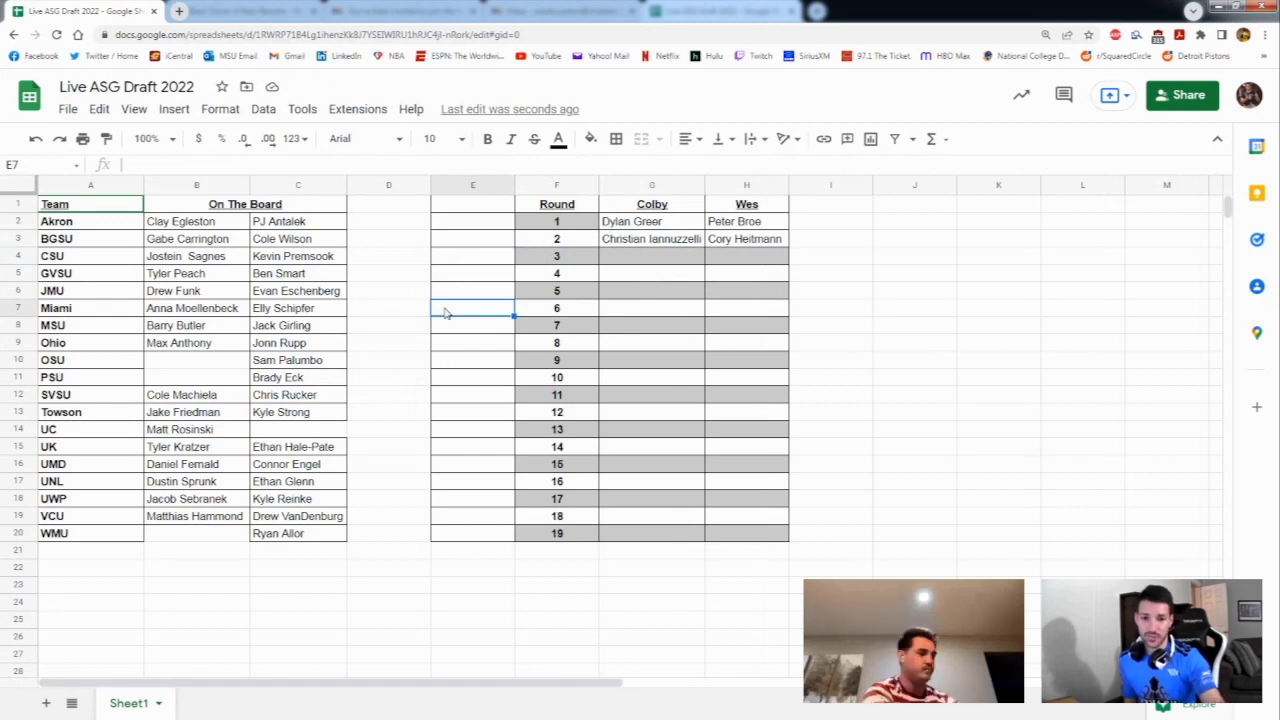
left_click(452, 290)
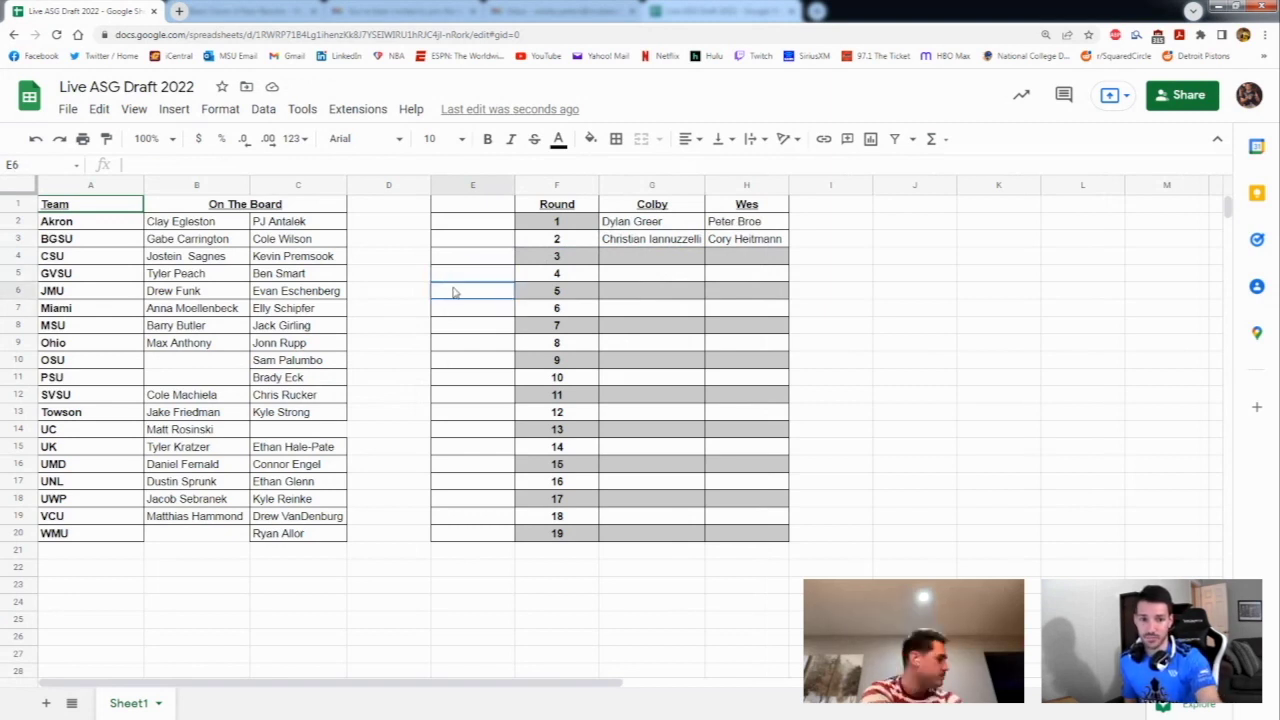
left_click(455, 313)
left_click(463, 324)
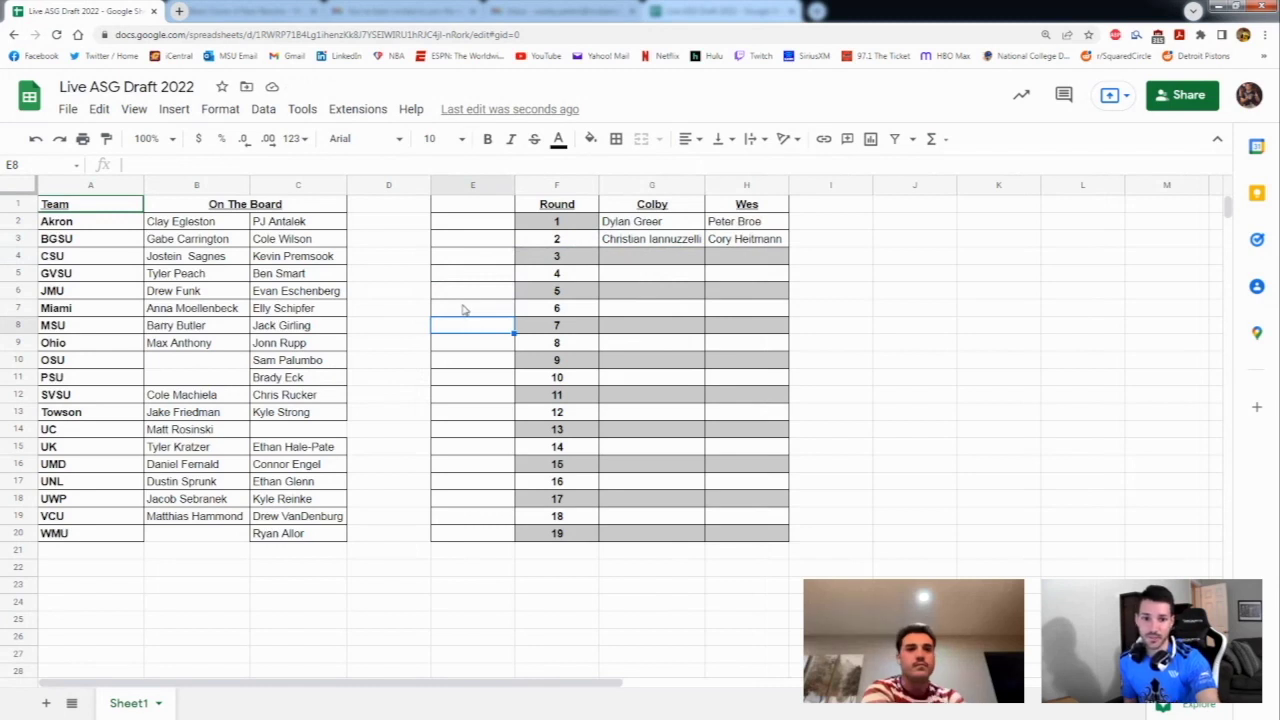
left_click(463, 277)
left_click(463, 292)
left_click(467, 282)
left_click(468, 297)
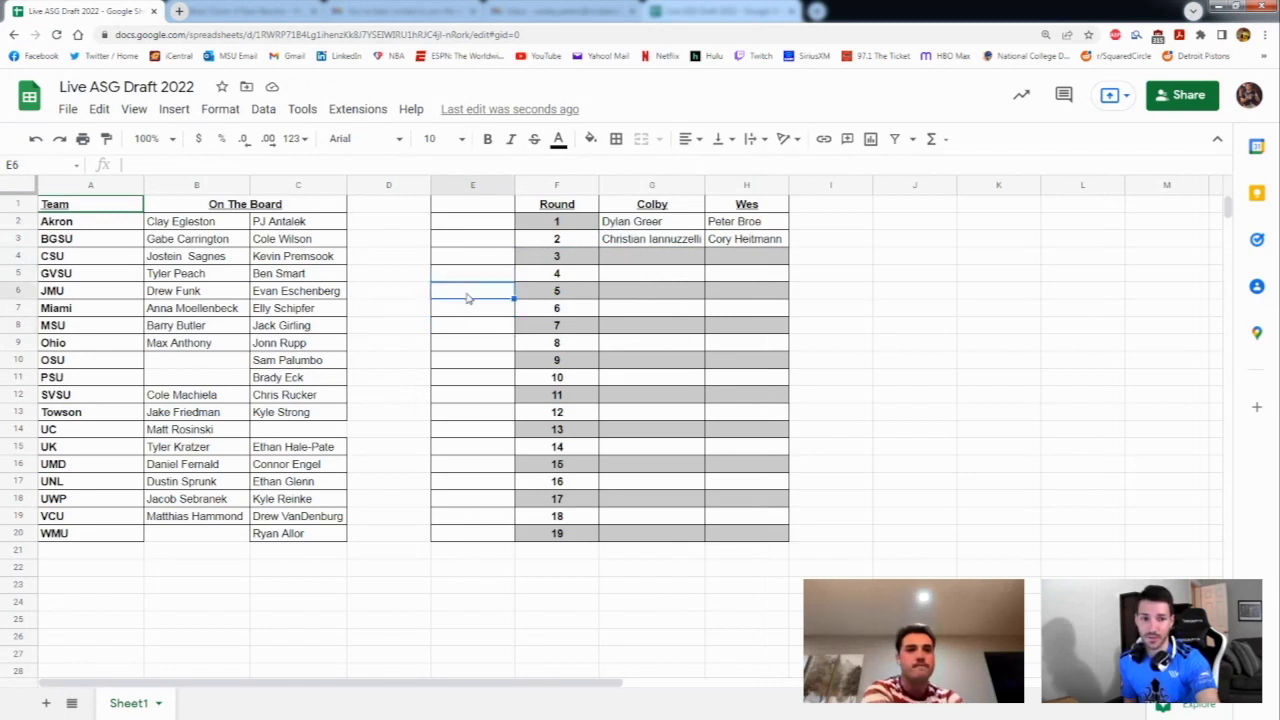
Move the first MSU player from B8 into H4 as the second drafter's round 3 pick
left_click(377, 309)
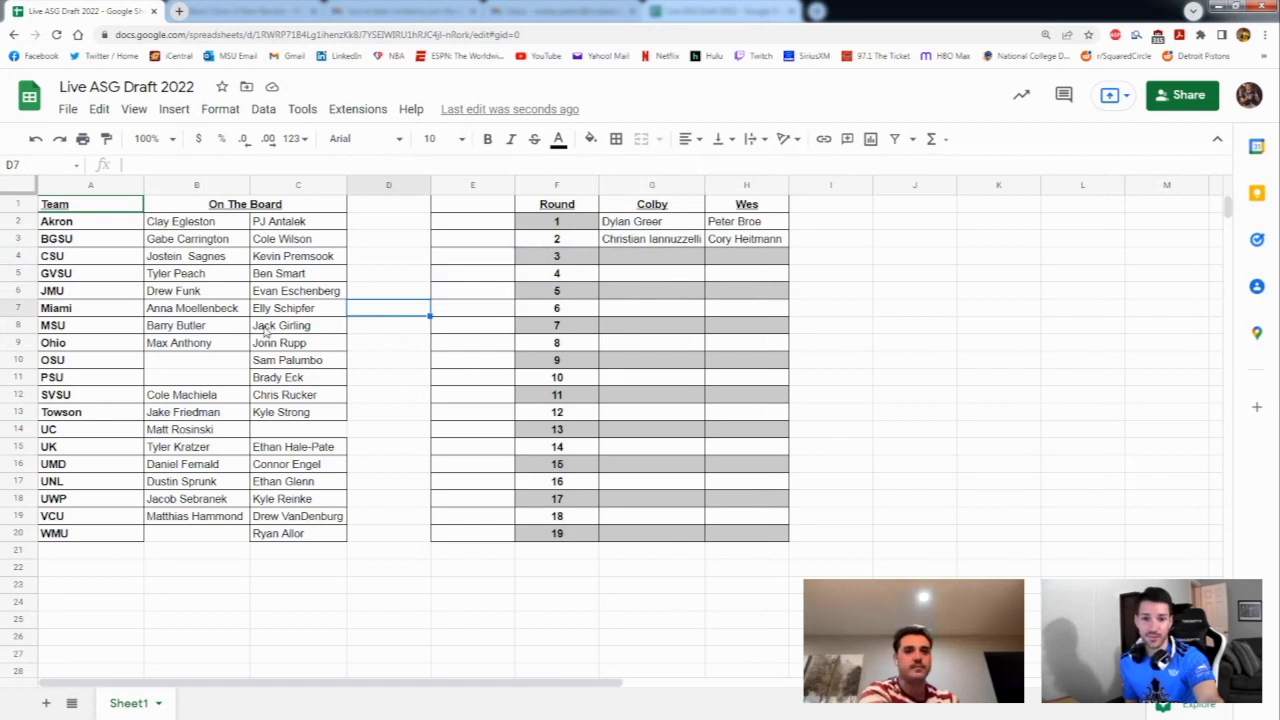
left_click(205, 327)
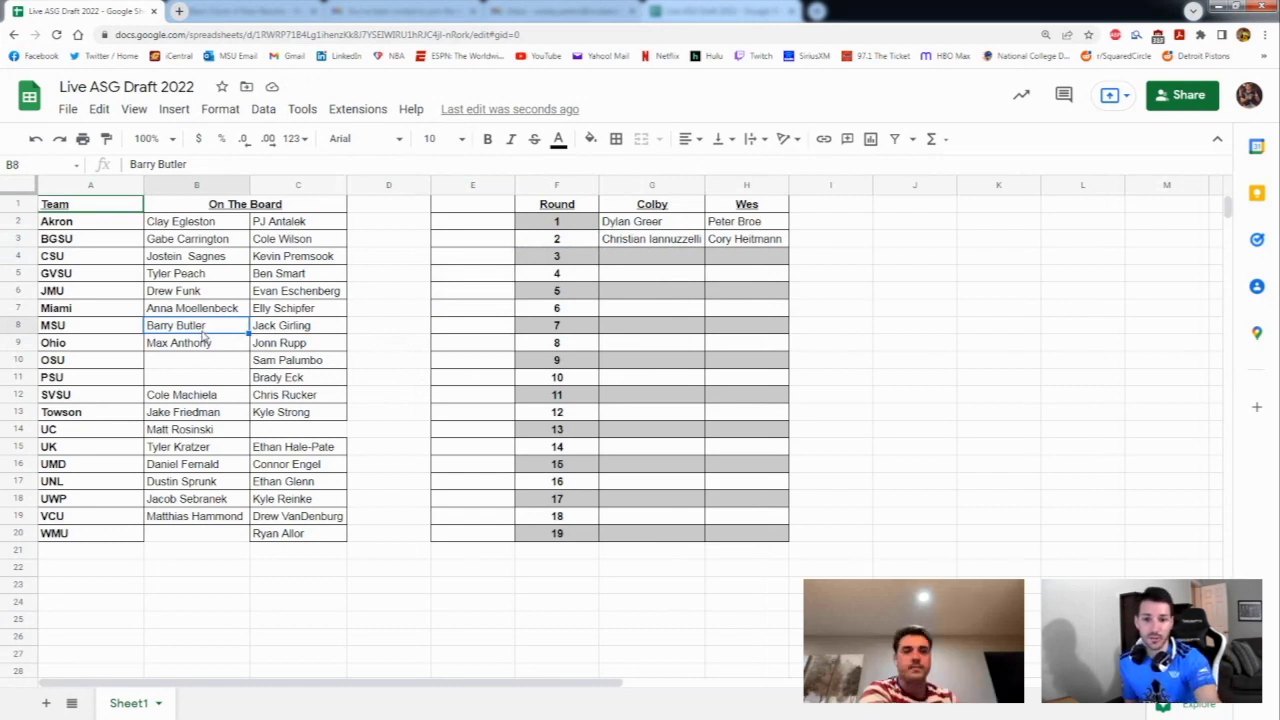
left_click_drag(203, 334, 738, 263)
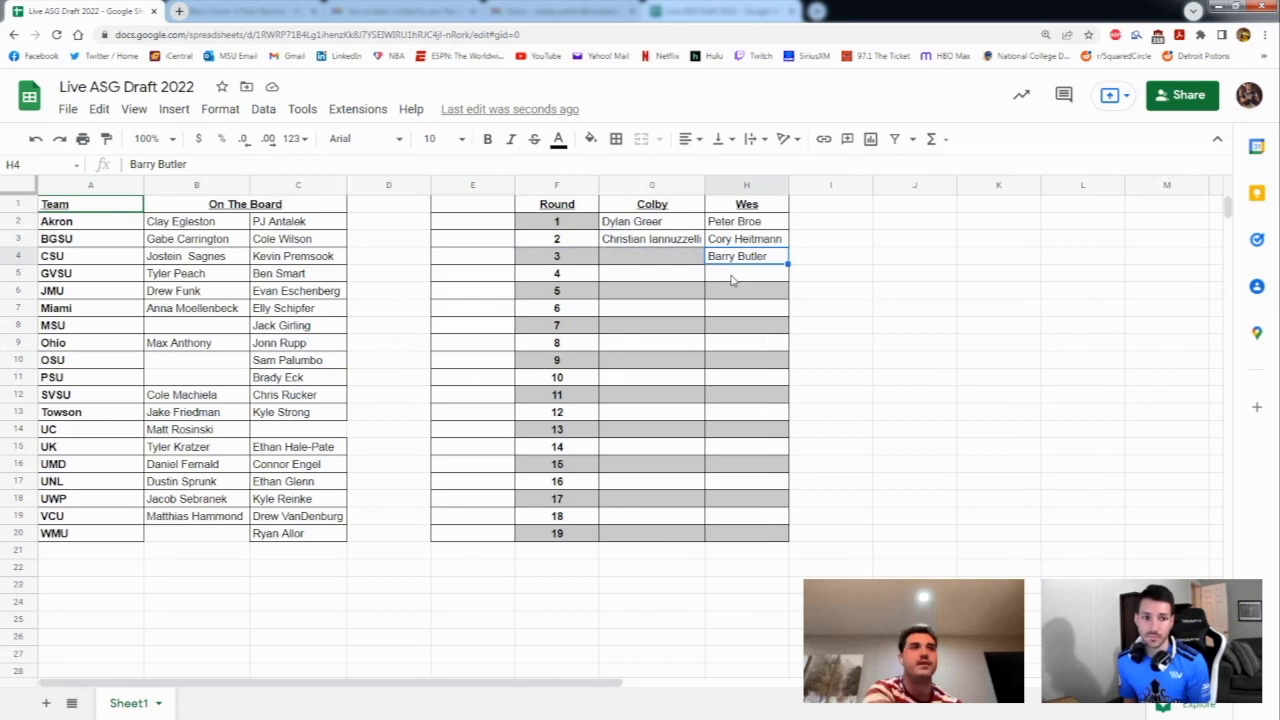
Append the suffix III to the player's name in H4
double_click(774, 257)
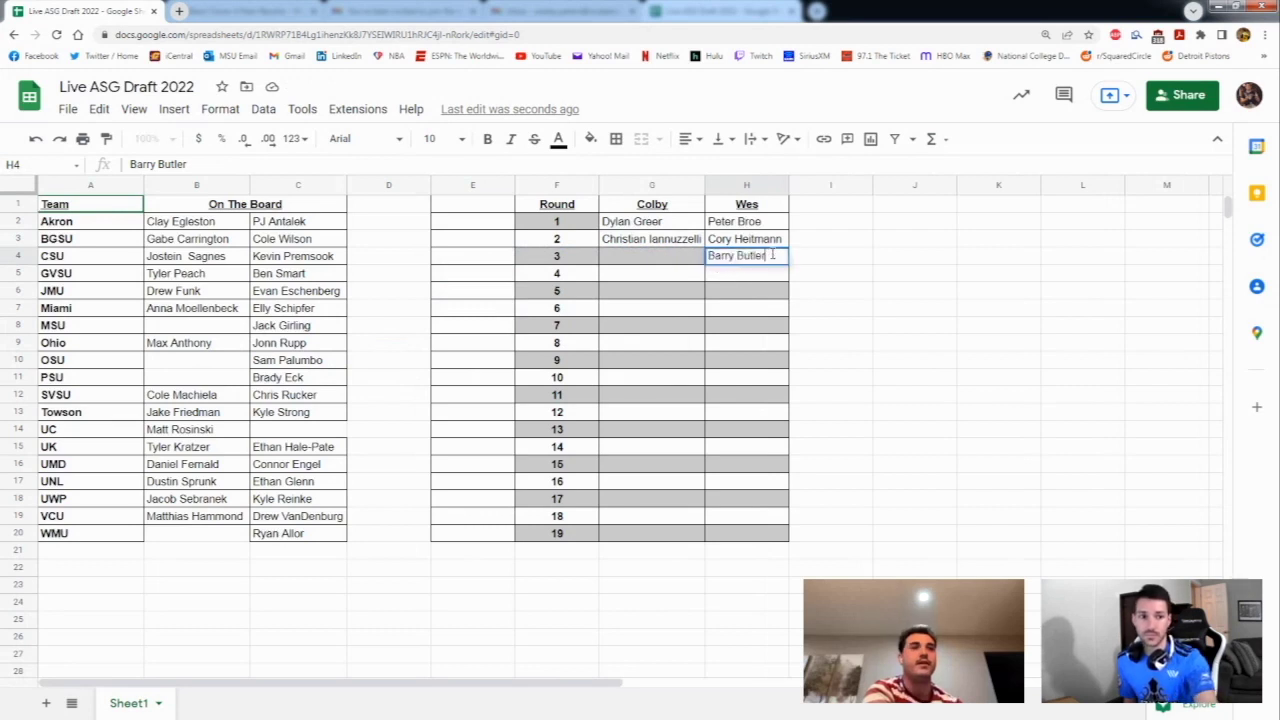
type("III")
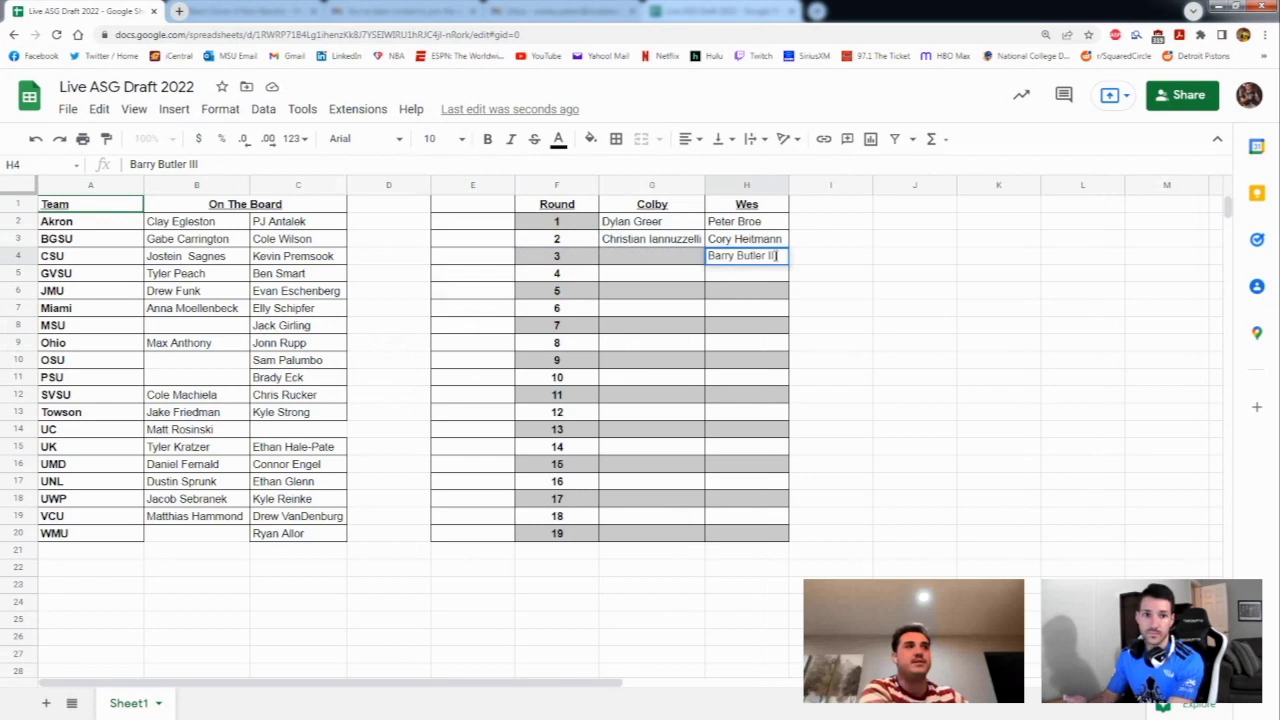
key("Return")
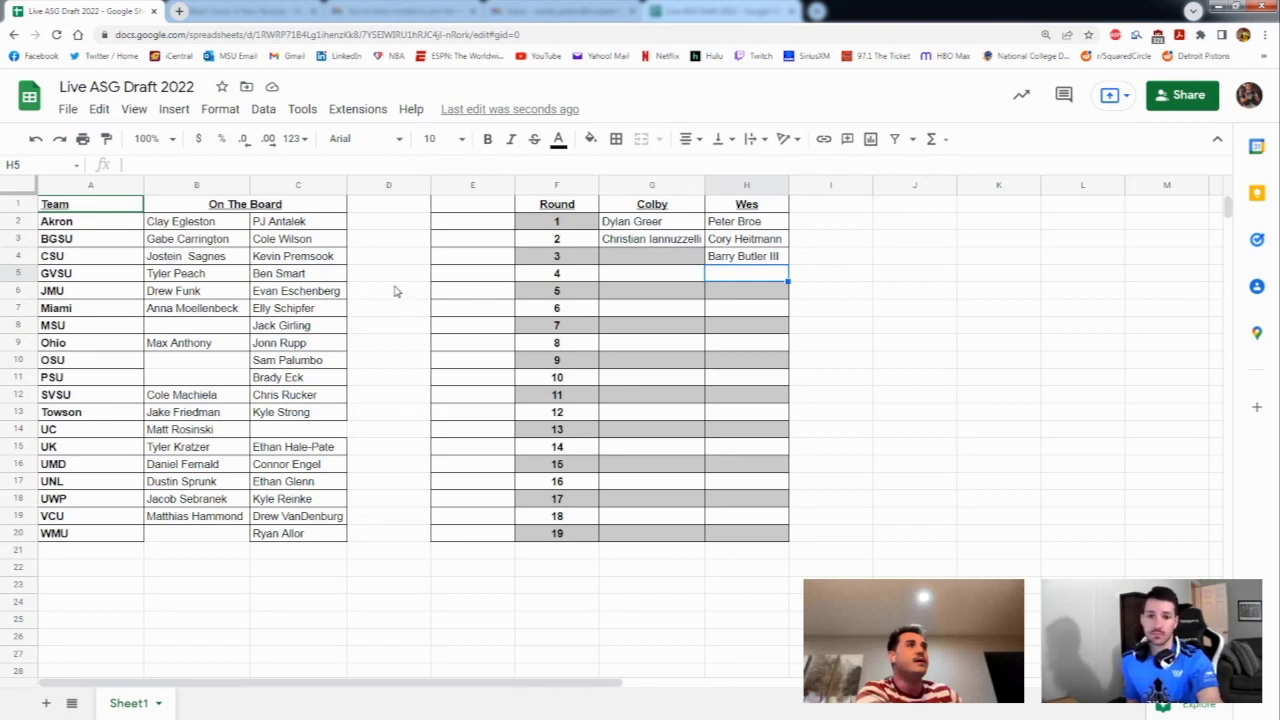
Move the first Akron player from B2 into G4 as the first drafter's round 3 pick
left_click(313, 227)
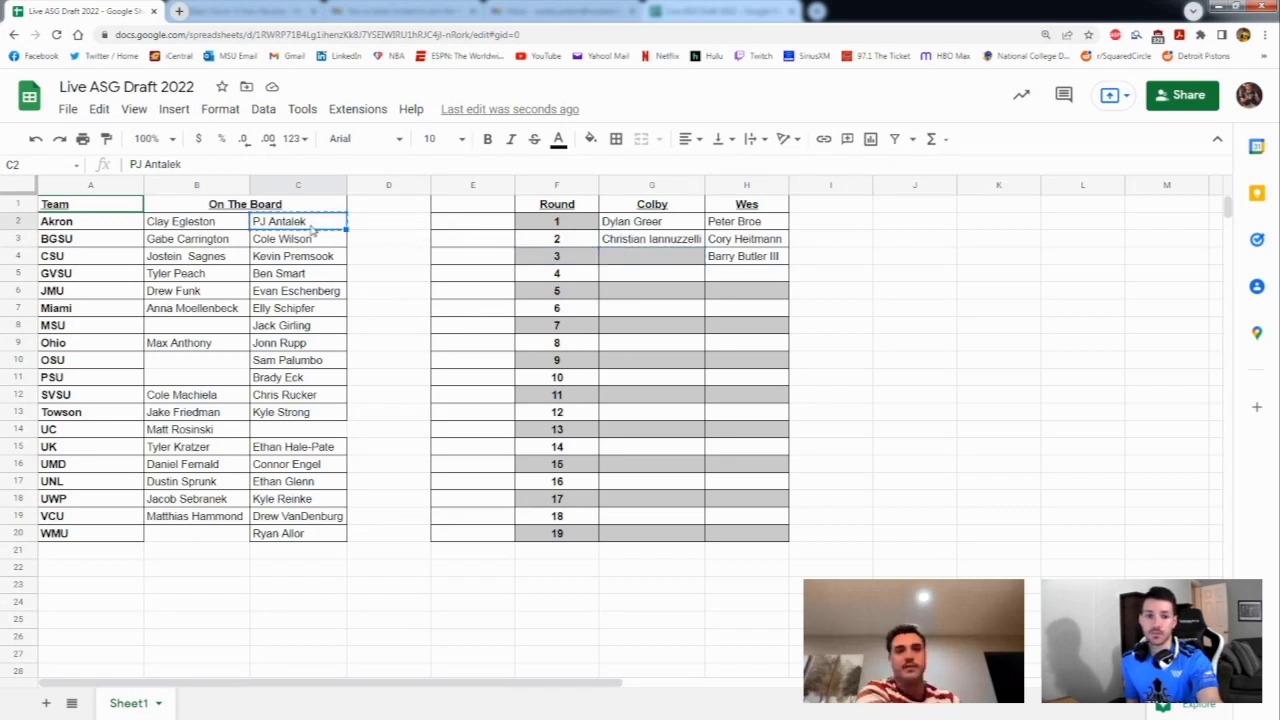
left_click(217, 228)
left_click_drag(217, 229, 648, 257)
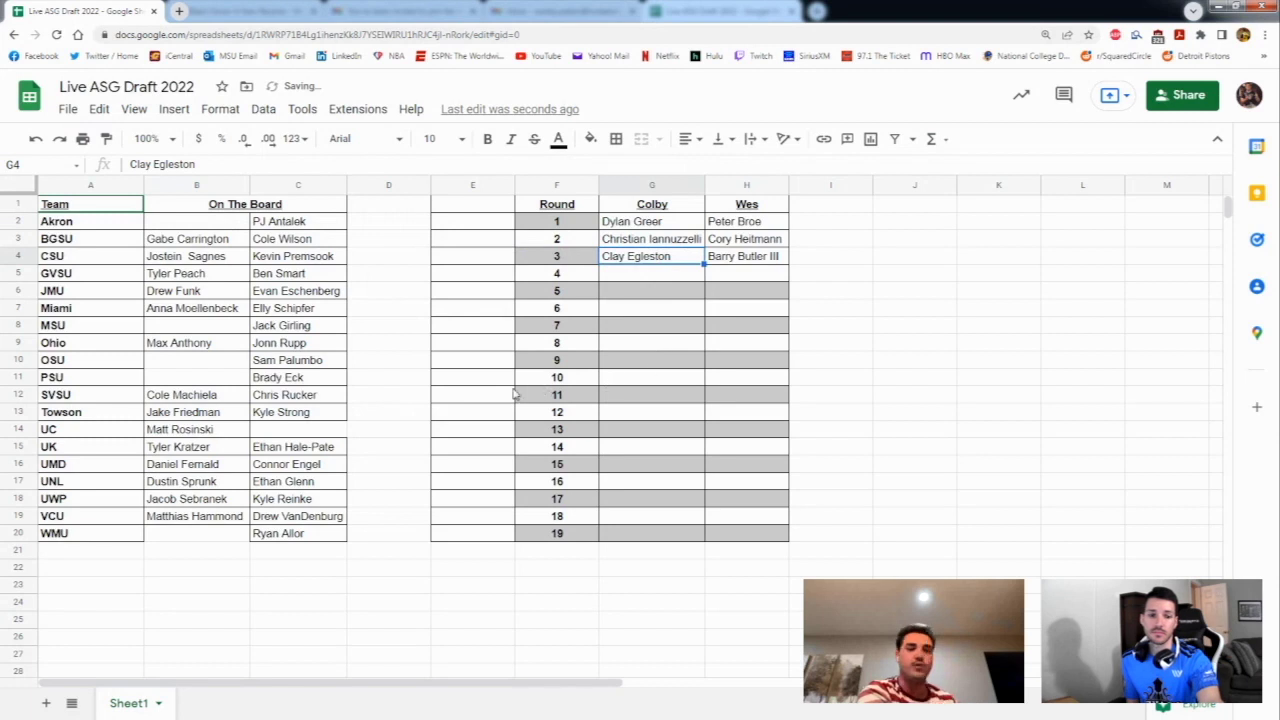
Move the remaining UC player from B14 into H5 as the second drafter's round 4 pick
left_click(757, 279)
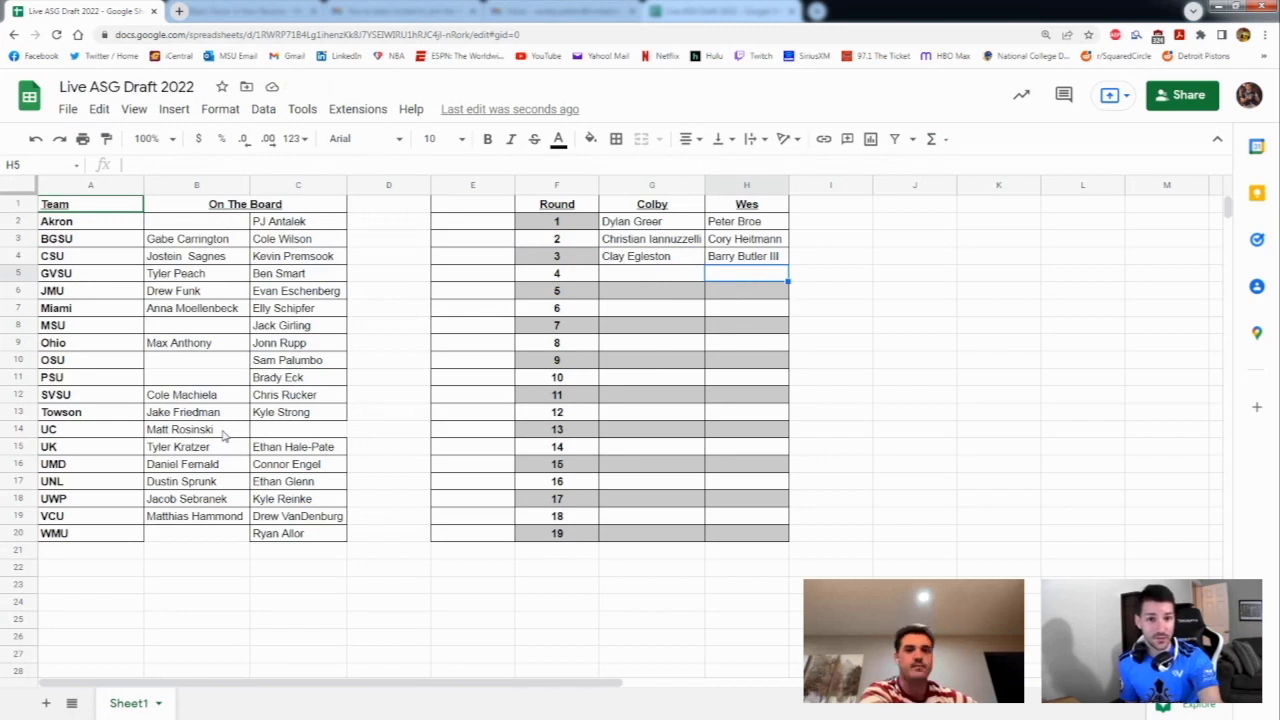
left_click(222, 432)
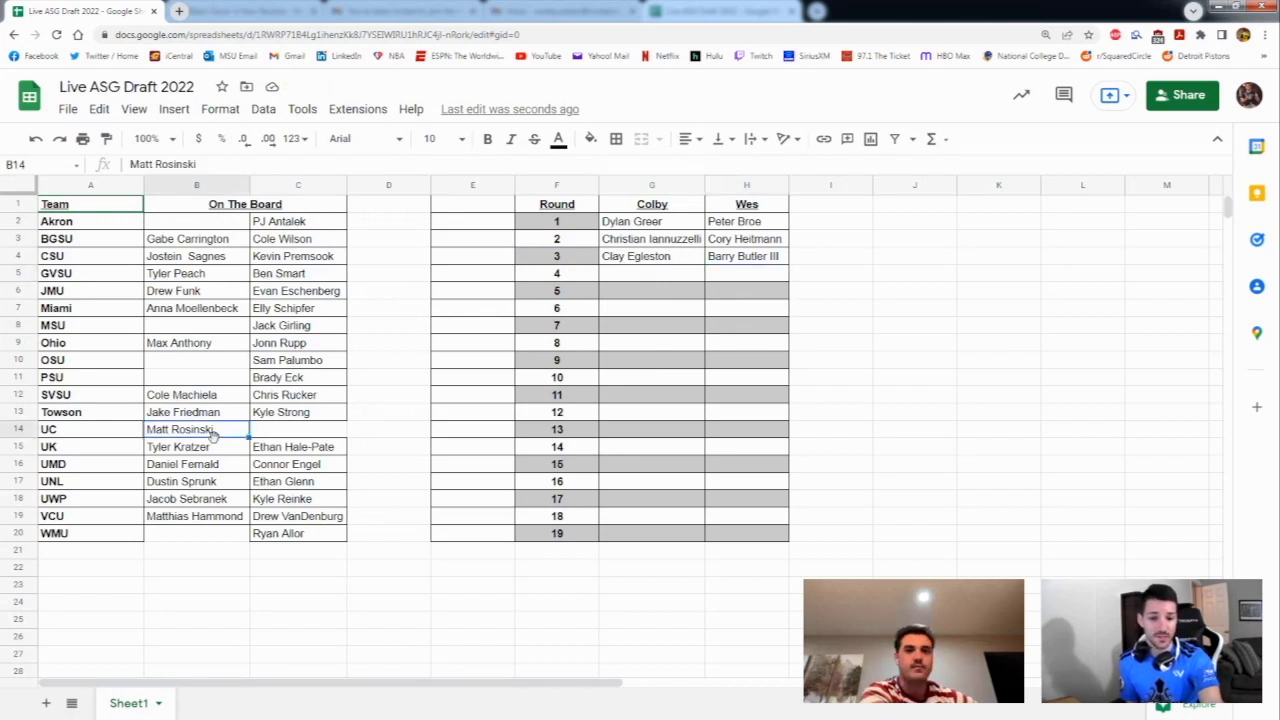
left_click_drag(213, 436, 750, 282)
Move the remaining Akron player from C2 into G5 as the first drafter's round 4 pick
left_click(674, 282)
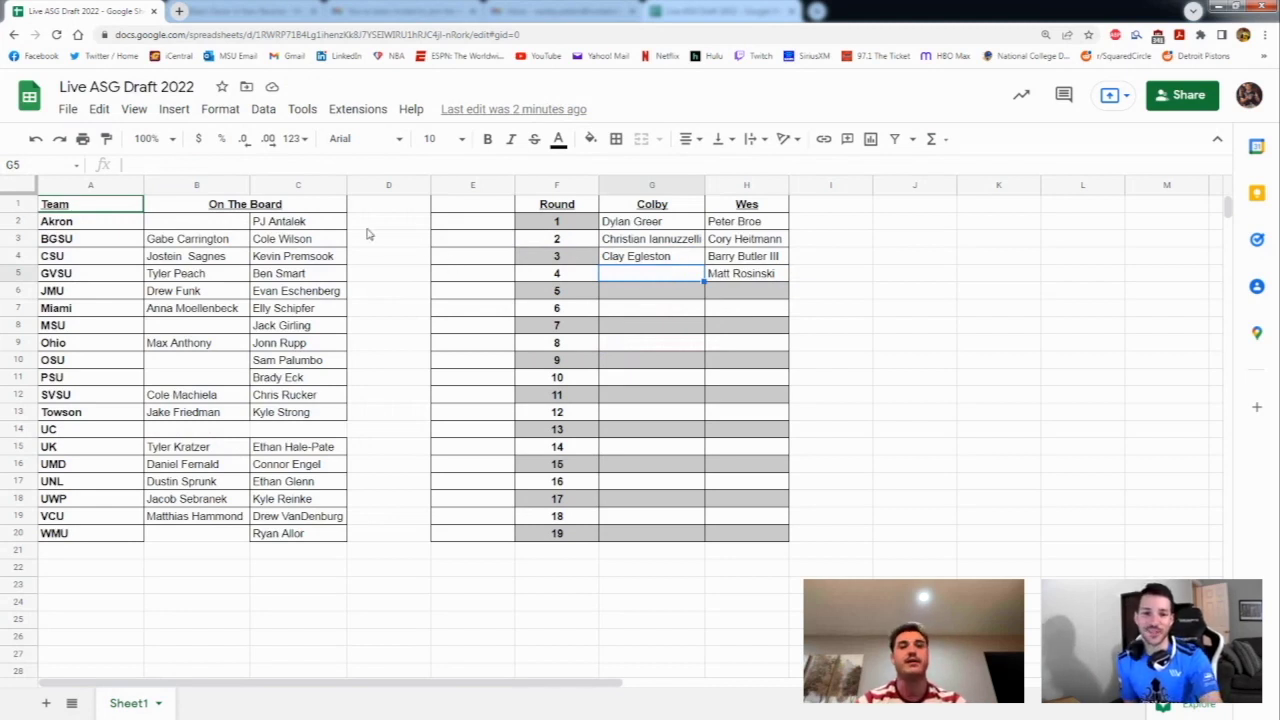
left_click(322, 224)
left_click_drag(313, 226, 655, 283)
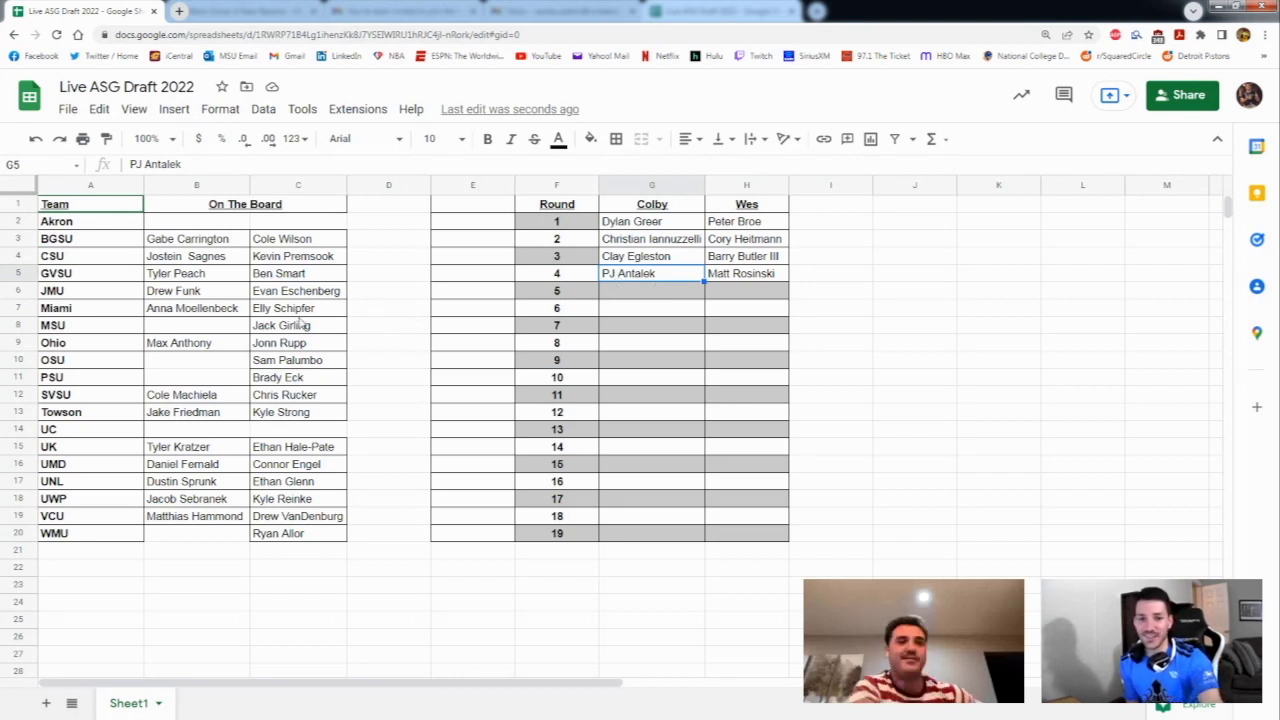
left_click(302, 296)
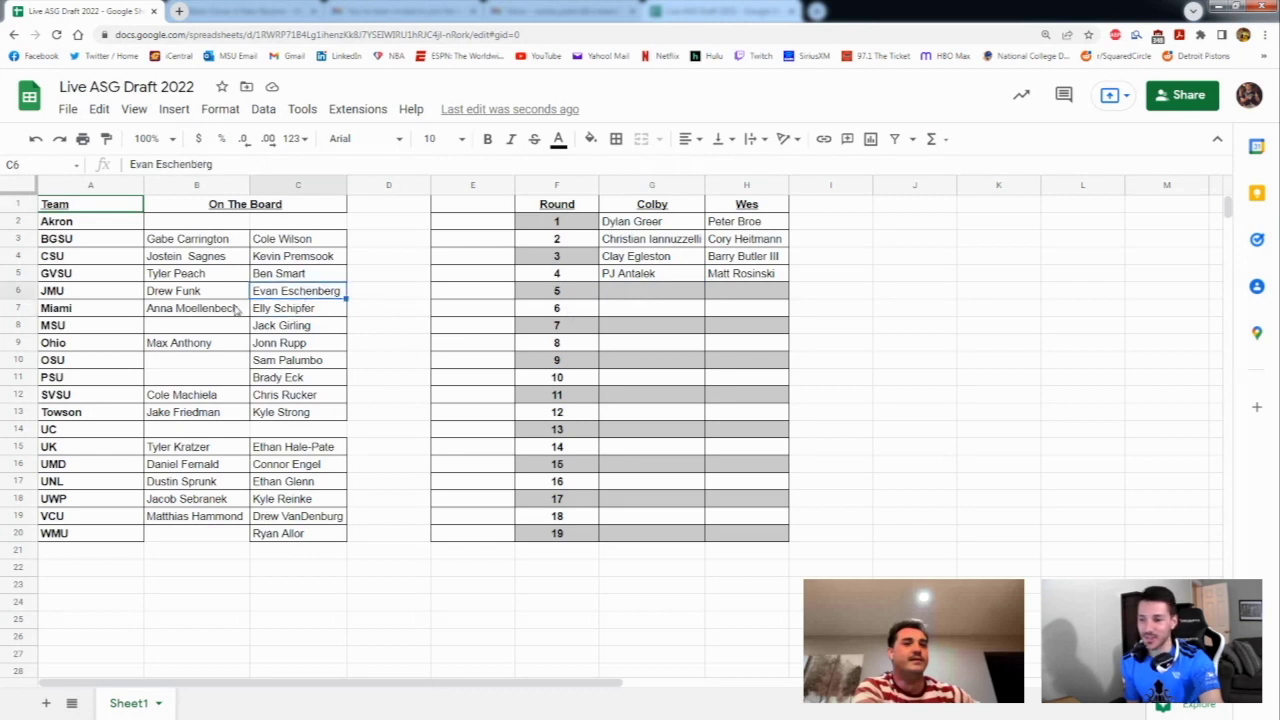
left_click(230, 312)
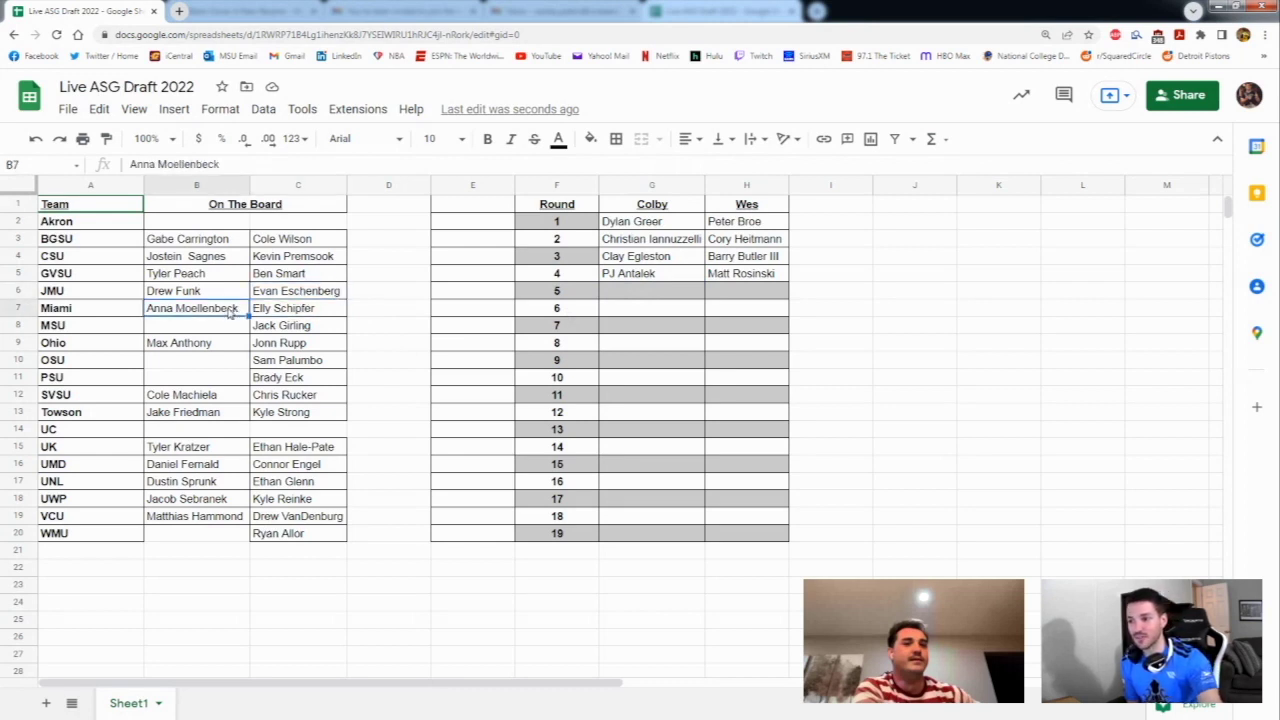
Move the first JMU player from B6 into H6 as the second drafter's round 5 pick
left_click(226, 296)
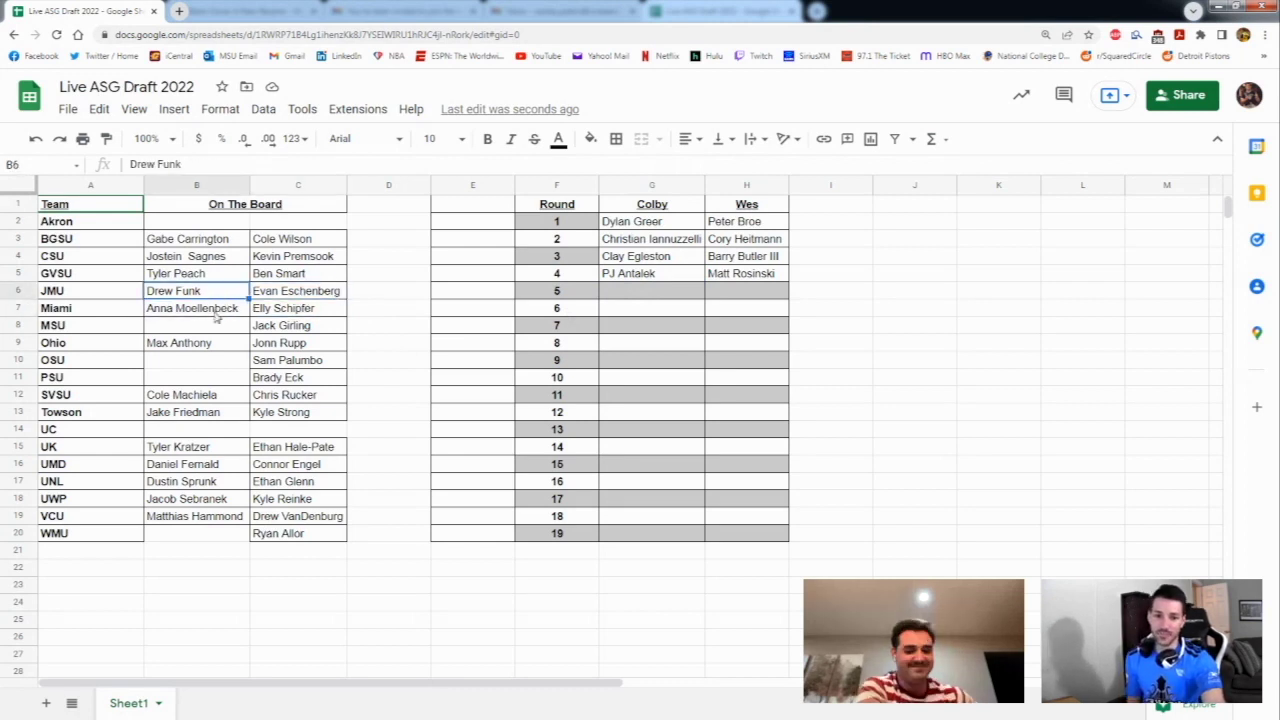
left_click(214, 313)
left_click(212, 380)
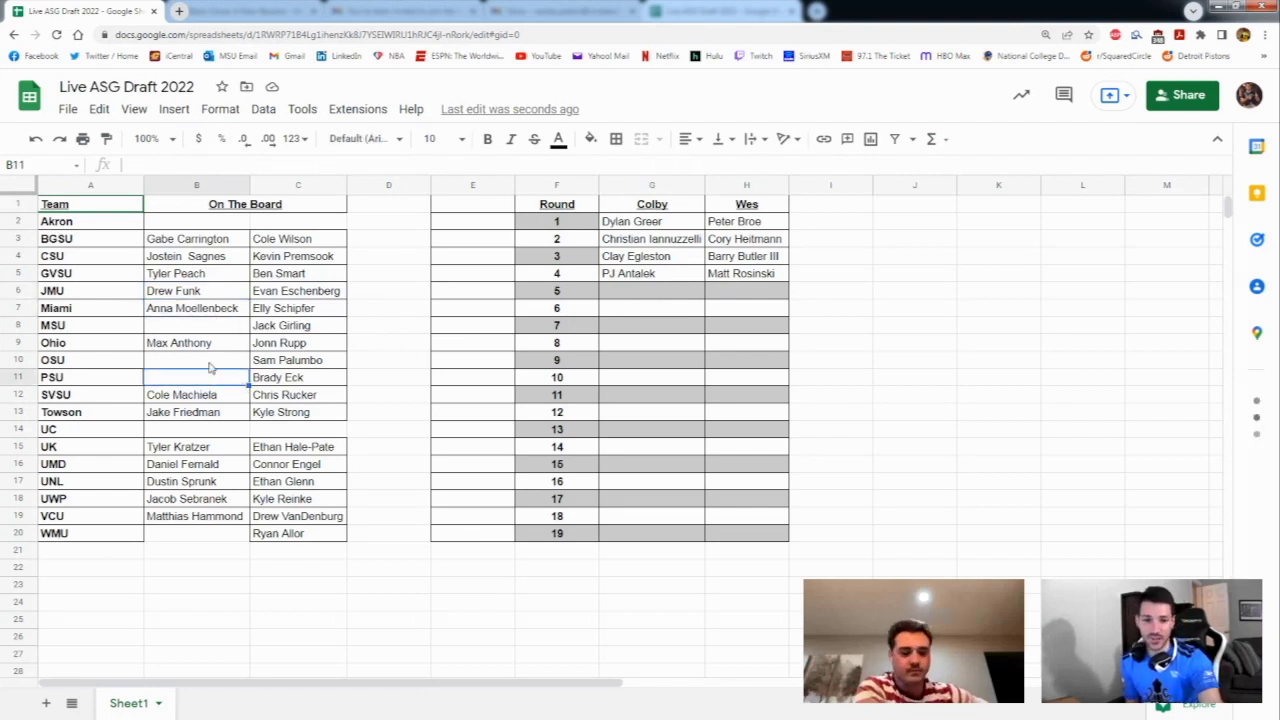
left_click(203, 290)
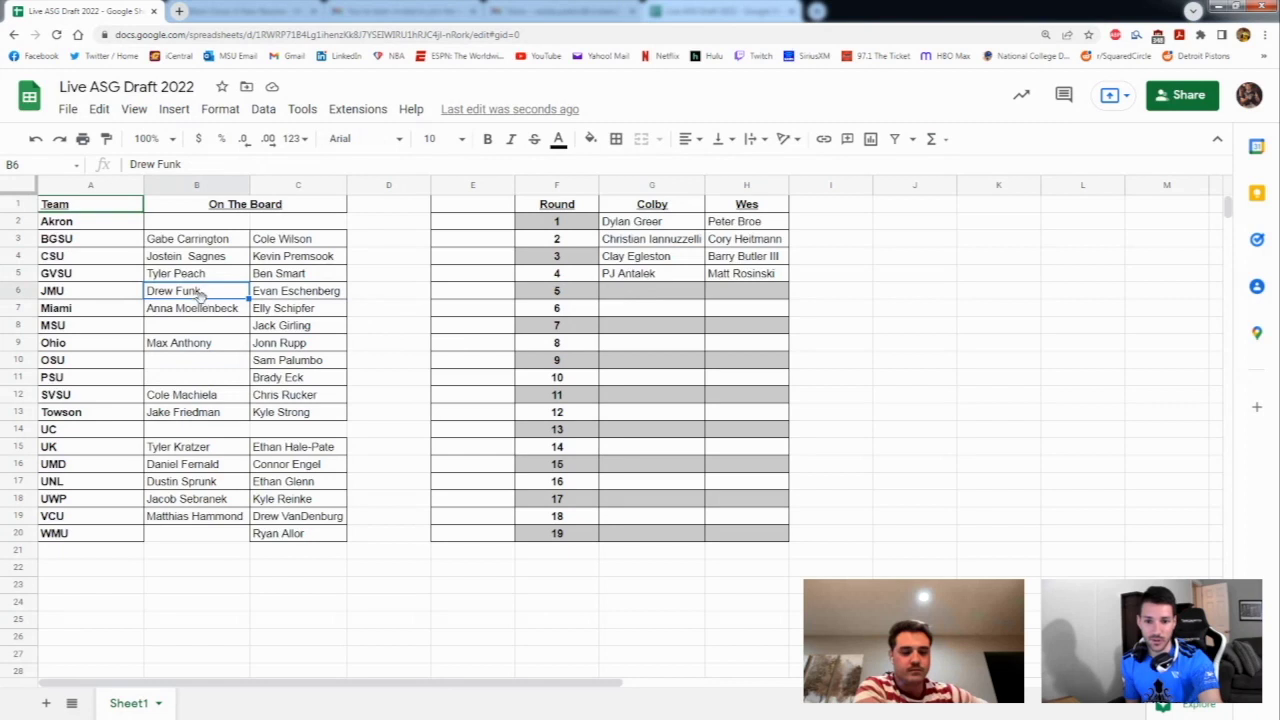
left_click_drag(200, 299, 748, 297)
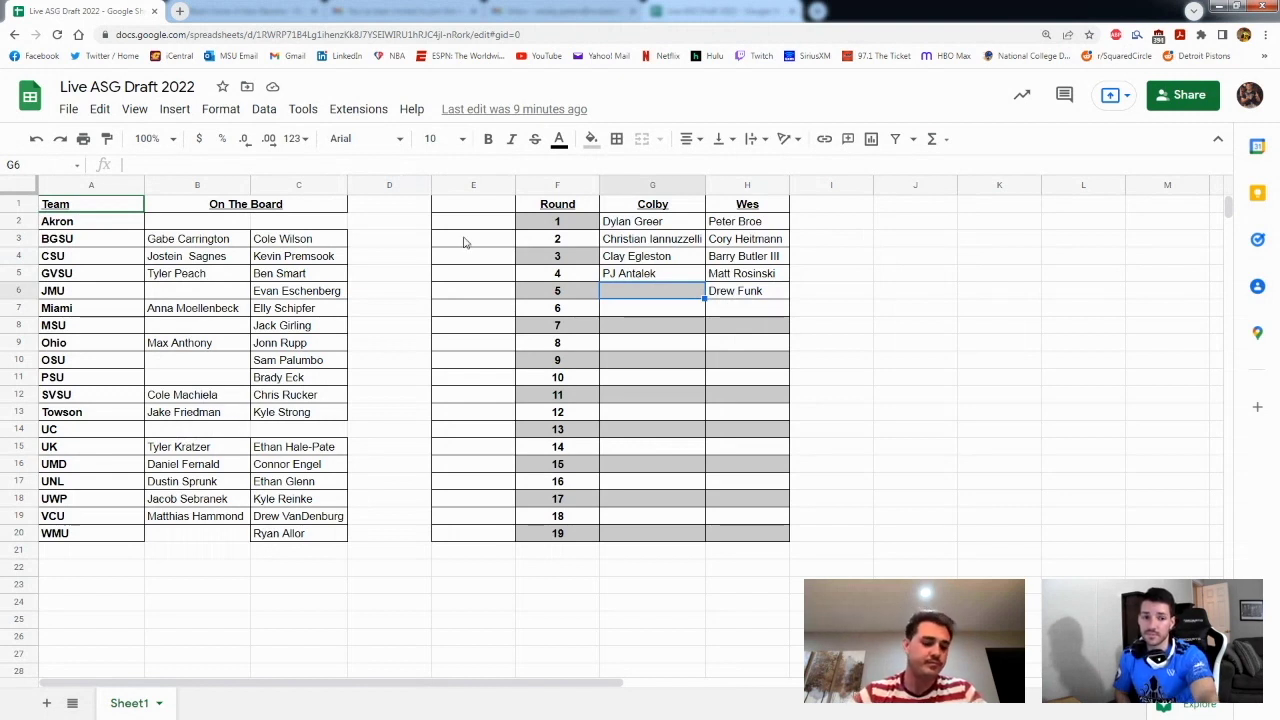
Move the remaining JMU player from C6 into G6 as the first drafter's round 5 pick
left_click(698, 314)
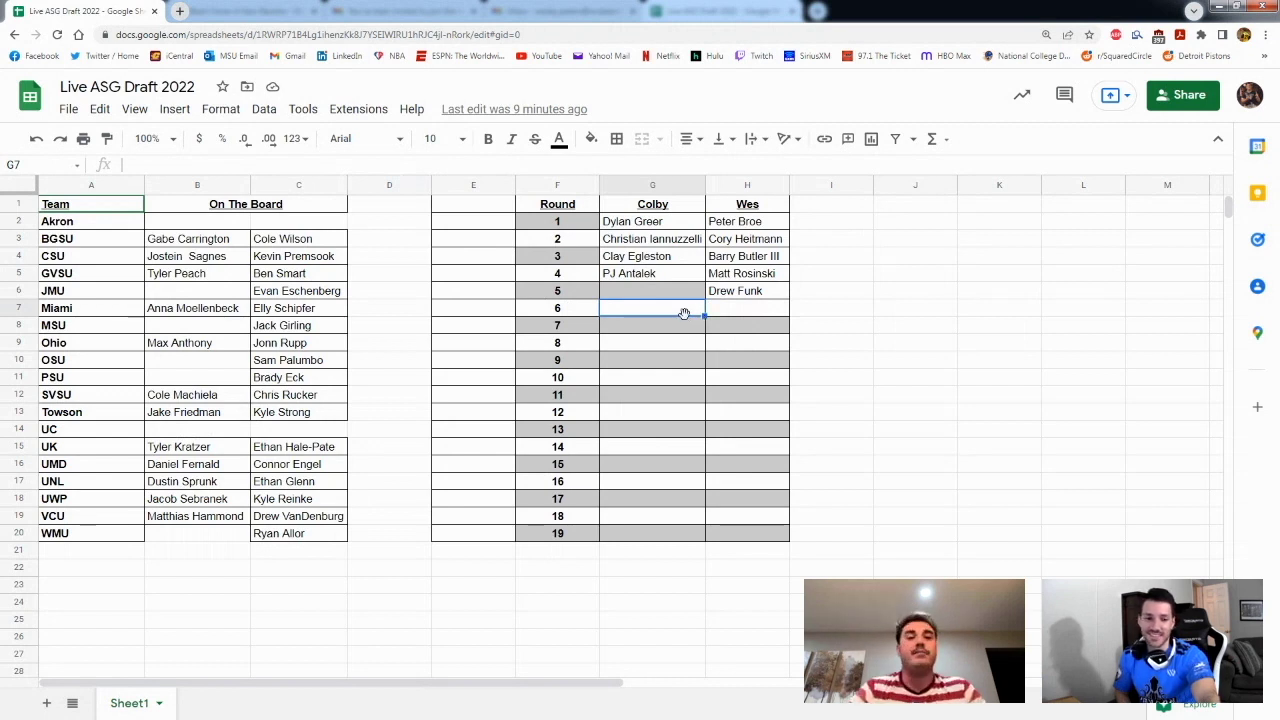
left_click(336, 300)
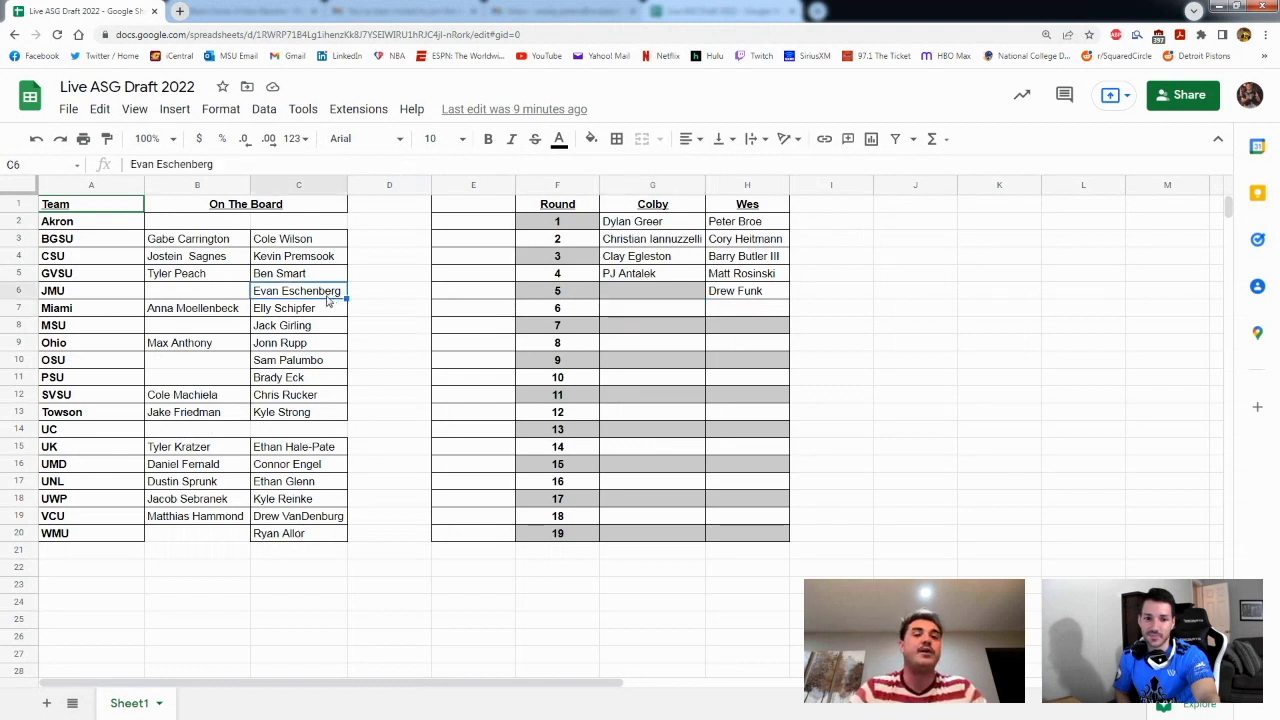
left_click_drag(332, 300, 650, 298)
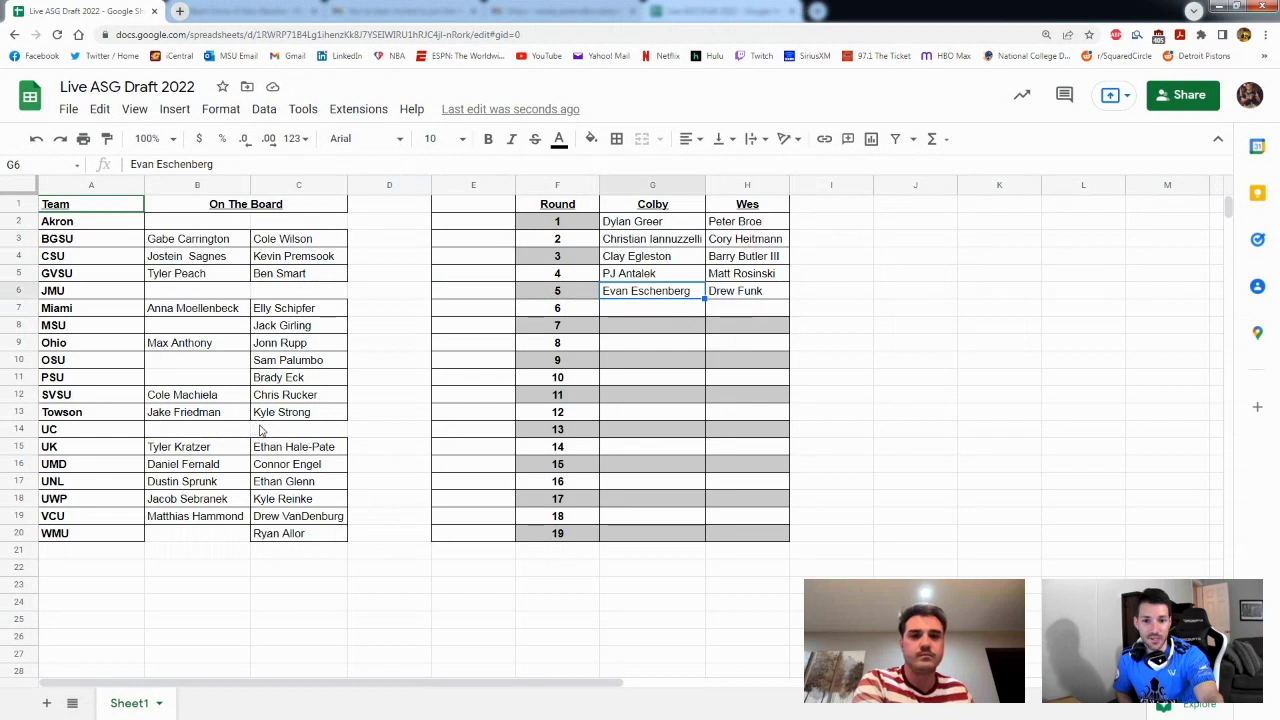
Move the first Towson player from B13 into H7 as the second drafter's round 6 pick
left_click(228, 431)
left_click(232, 414)
left_click_drag(240, 420, 750, 313)
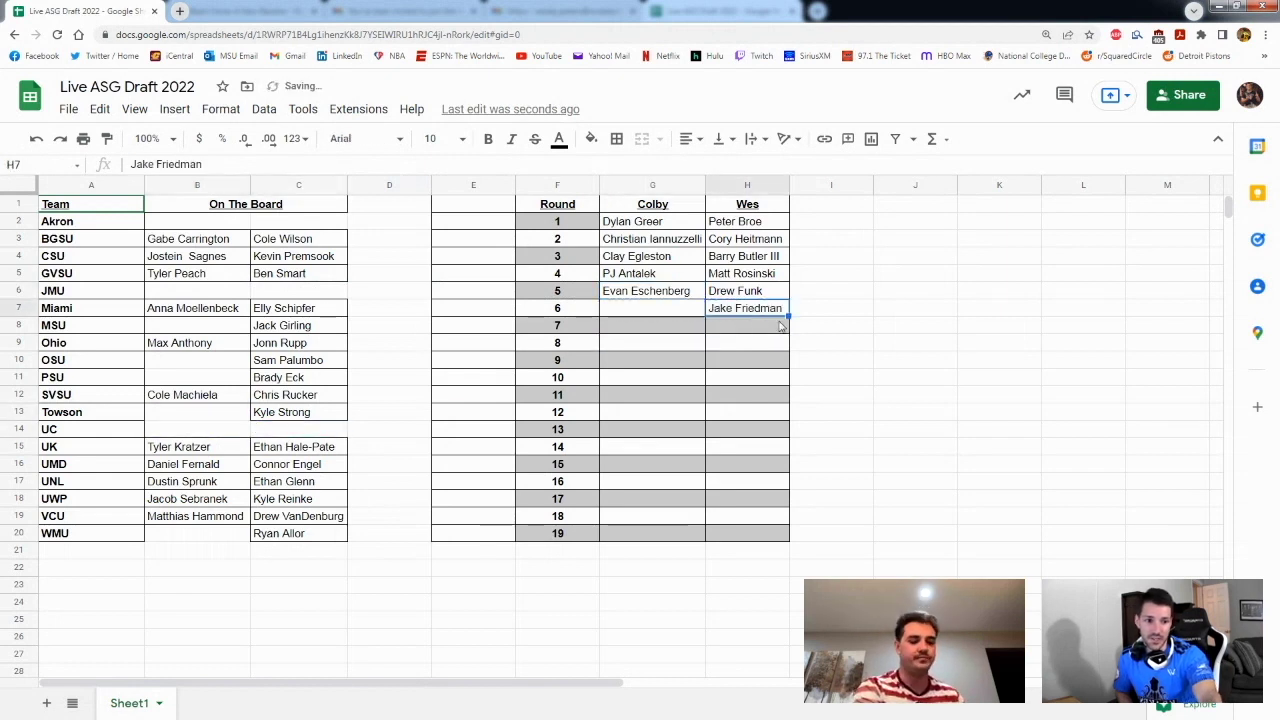
left_click(775, 328)
left_click(767, 347)
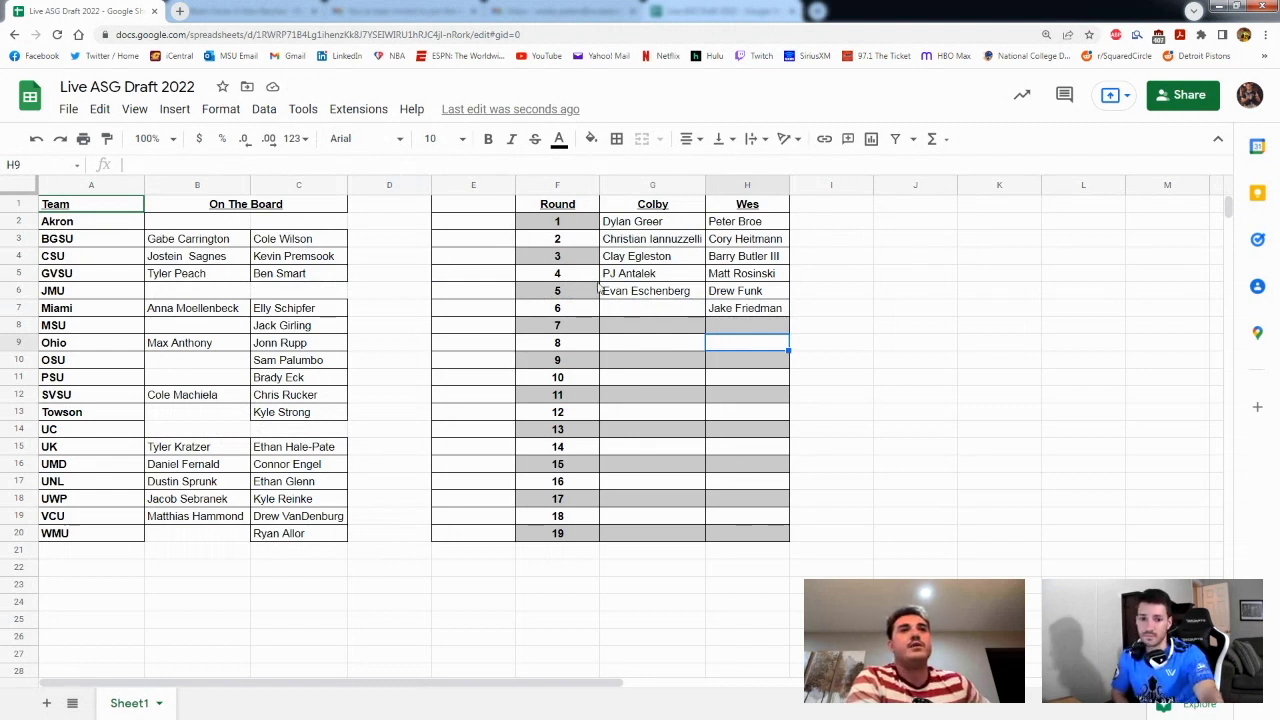
Move the remaining MSU player from C8 into G7 as the first drafter's round 6 pick
left_click(280, 326)
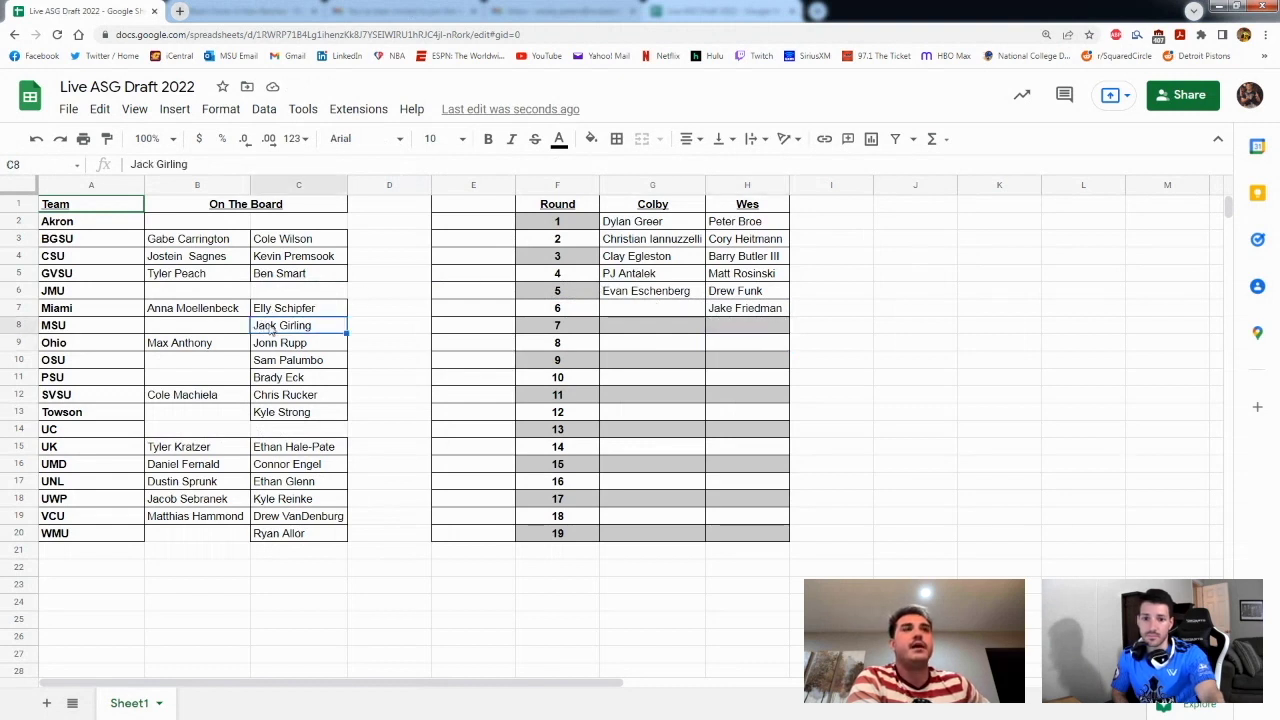
left_click_drag(300, 334, 688, 318)
left_click(699, 343)
left_click(714, 331)
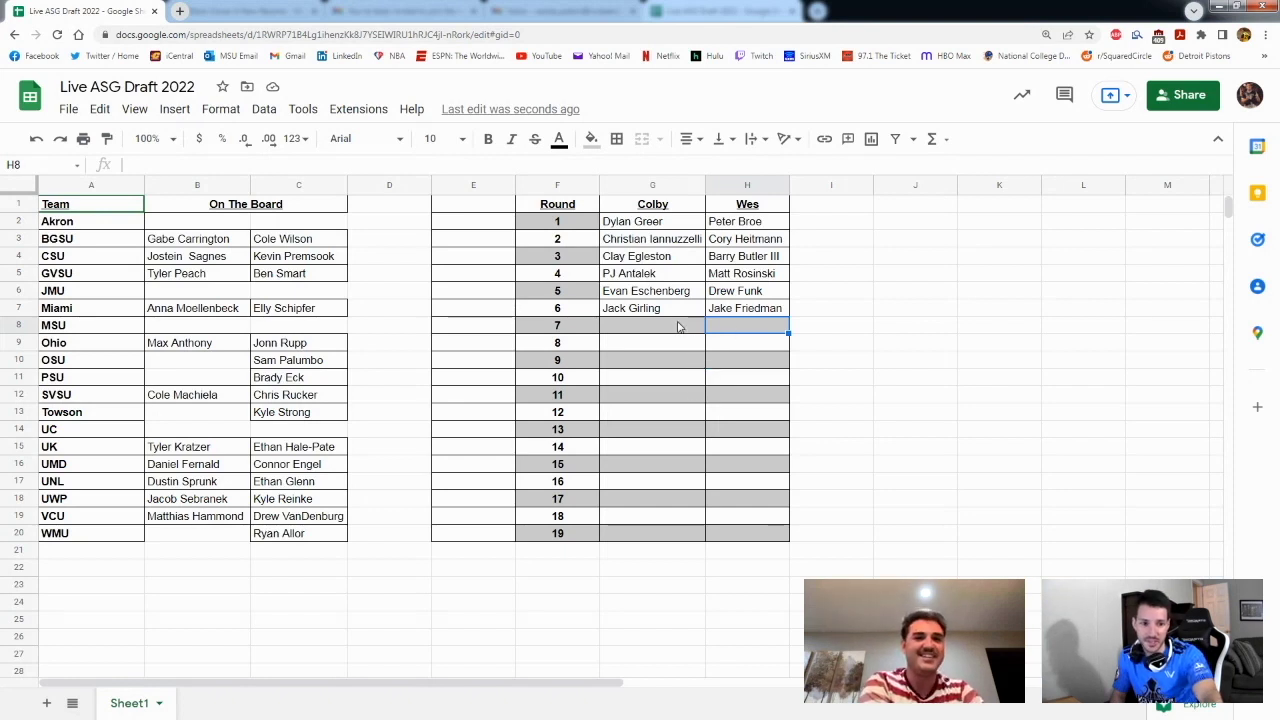
left_click(700, 325)
left_click(720, 332)
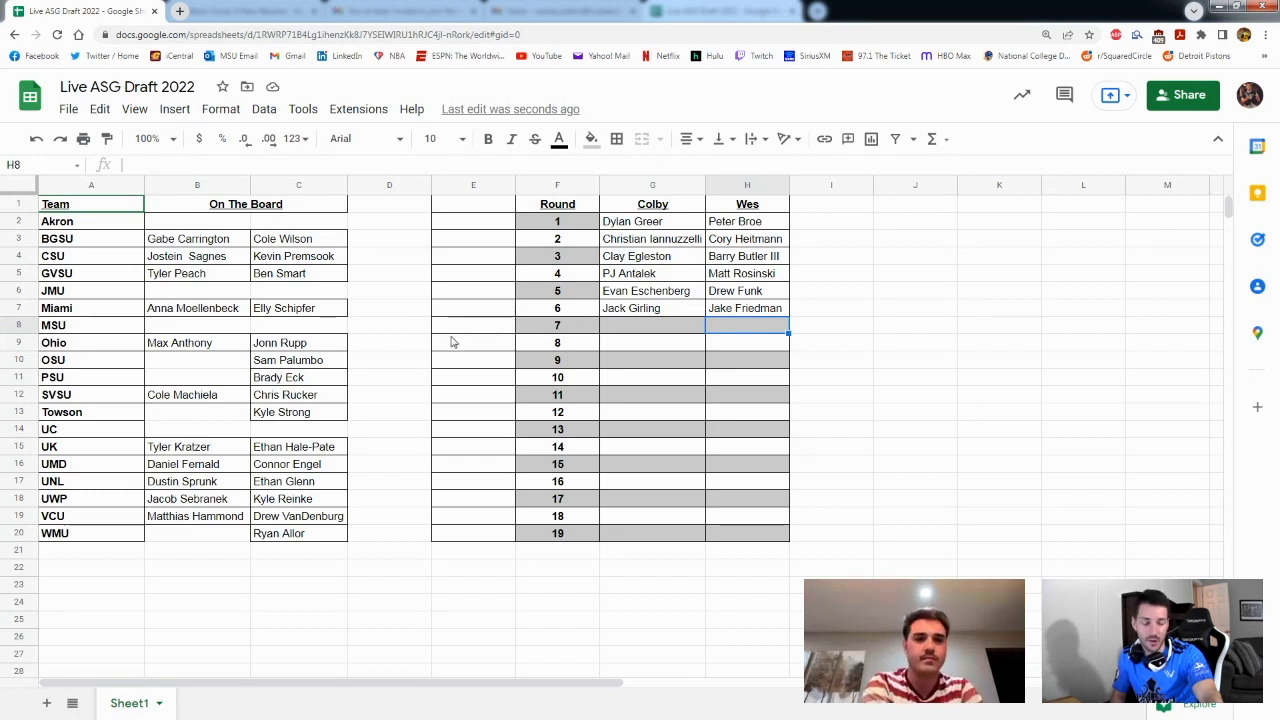
left_click(333, 361)
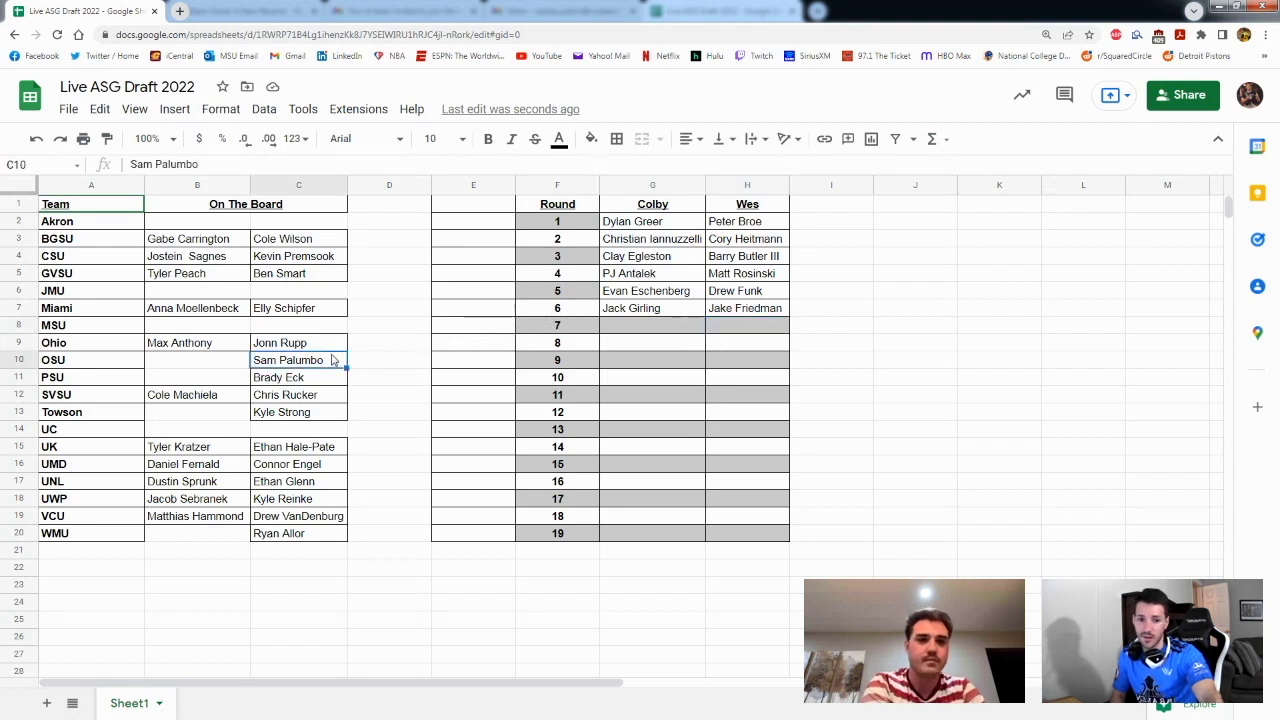
left_click(333, 349)
left_click(331, 367)
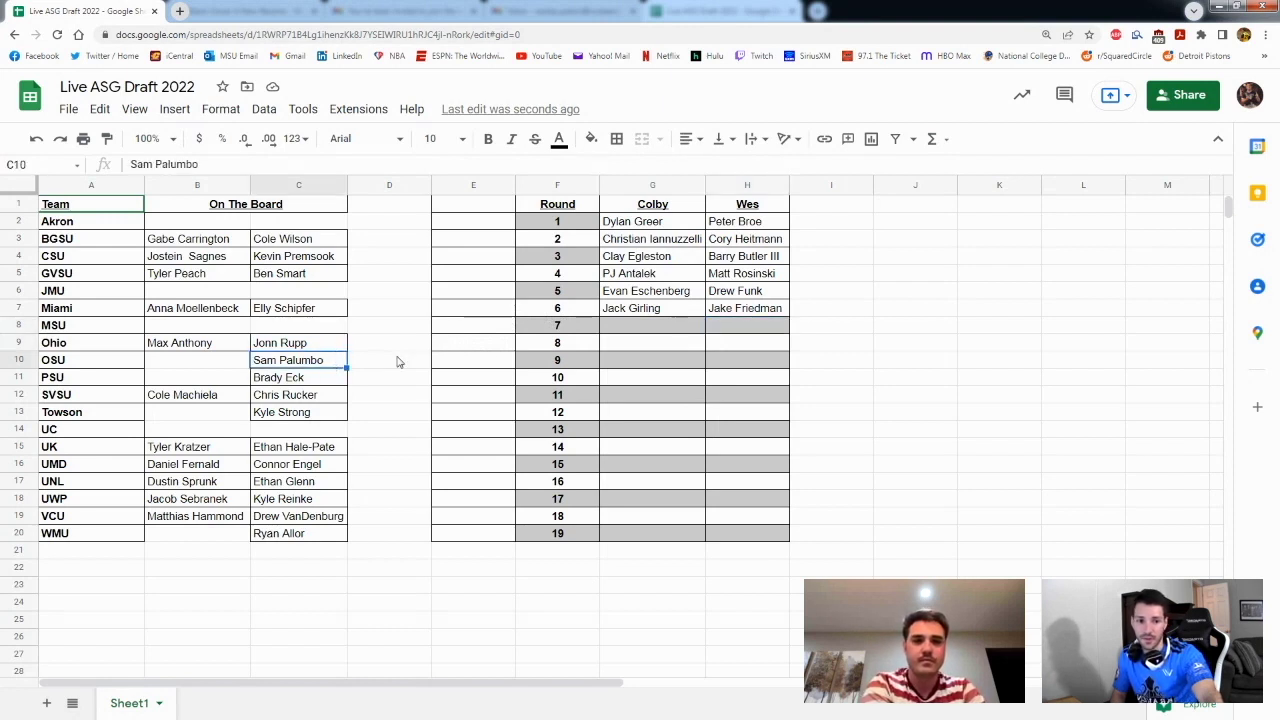
left_click(557, 360)
left_click(680, 361)
left_click(750, 349)
left_click(702, 346)
left_click(714, 356)
left_click(666, 383)
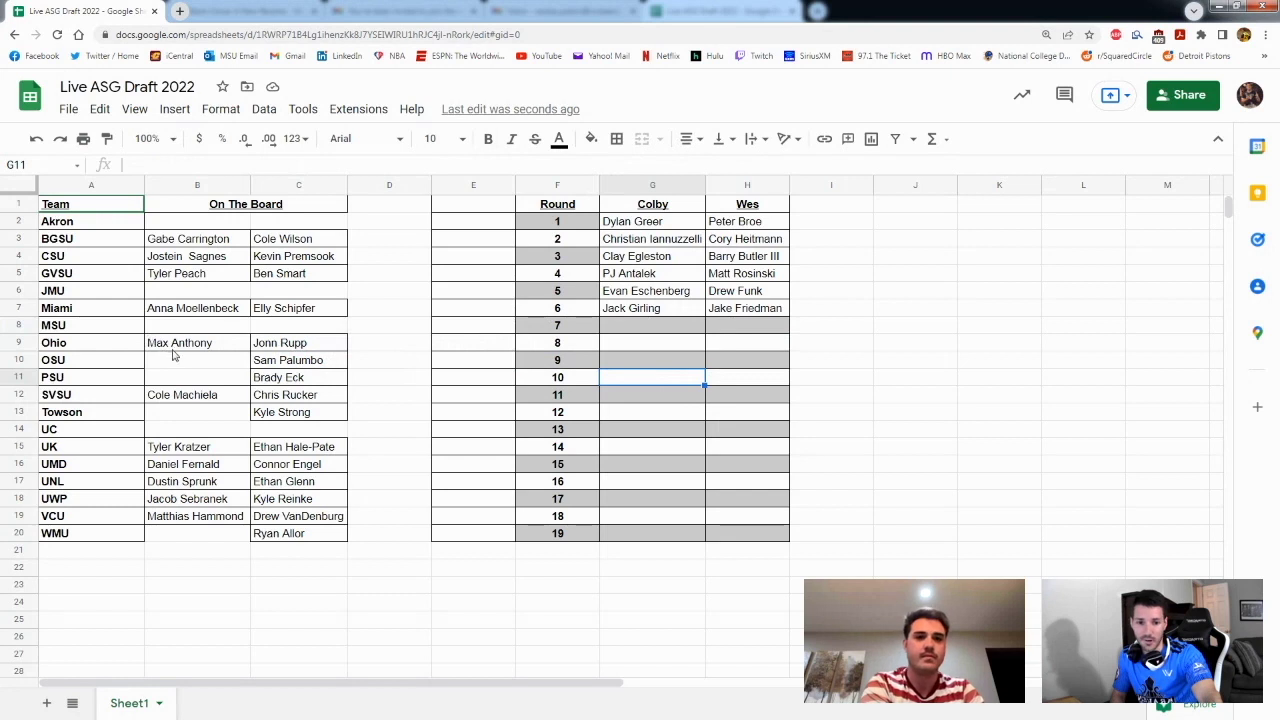
Move the remaining OSU player from C10 into H8 as the second drafter's round 7 pick
left_click(188, 365)
left_click(294, 364)
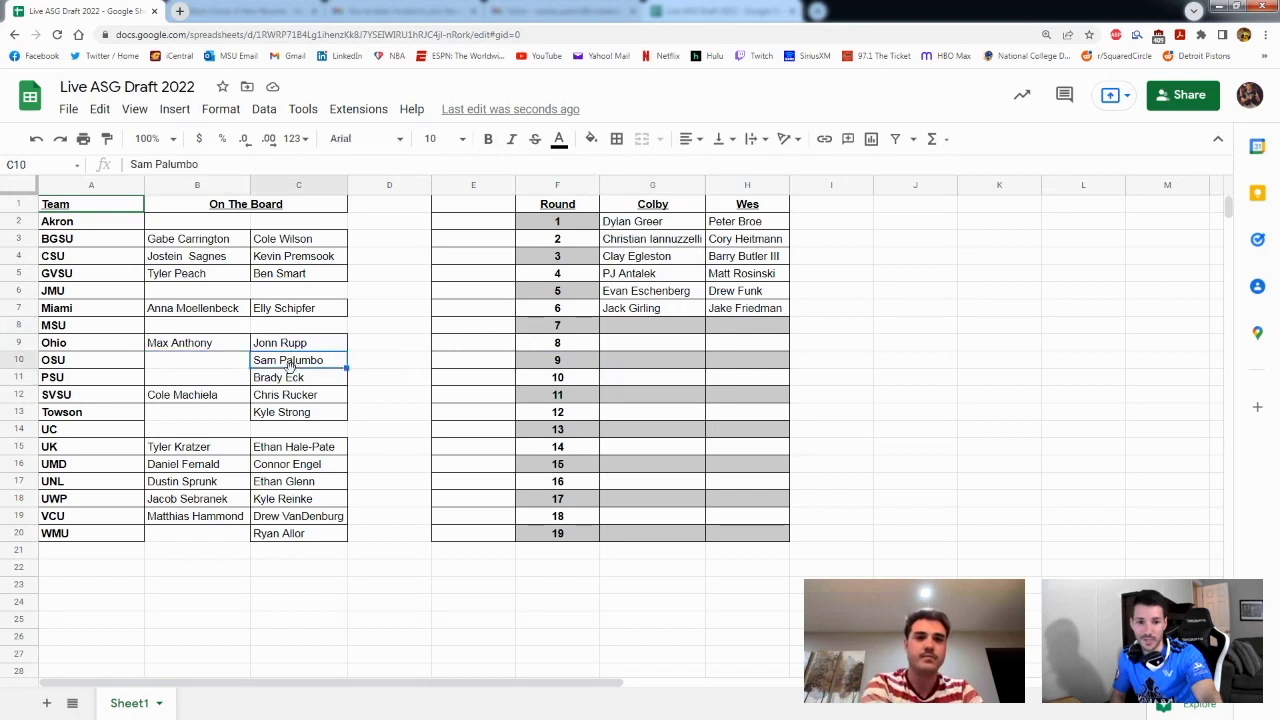
left_click_drag(300, 368, 732, 330)
left_click(729, 345)
left_click(714, 358)
left_click(733, 380)
left_click(740, 399)
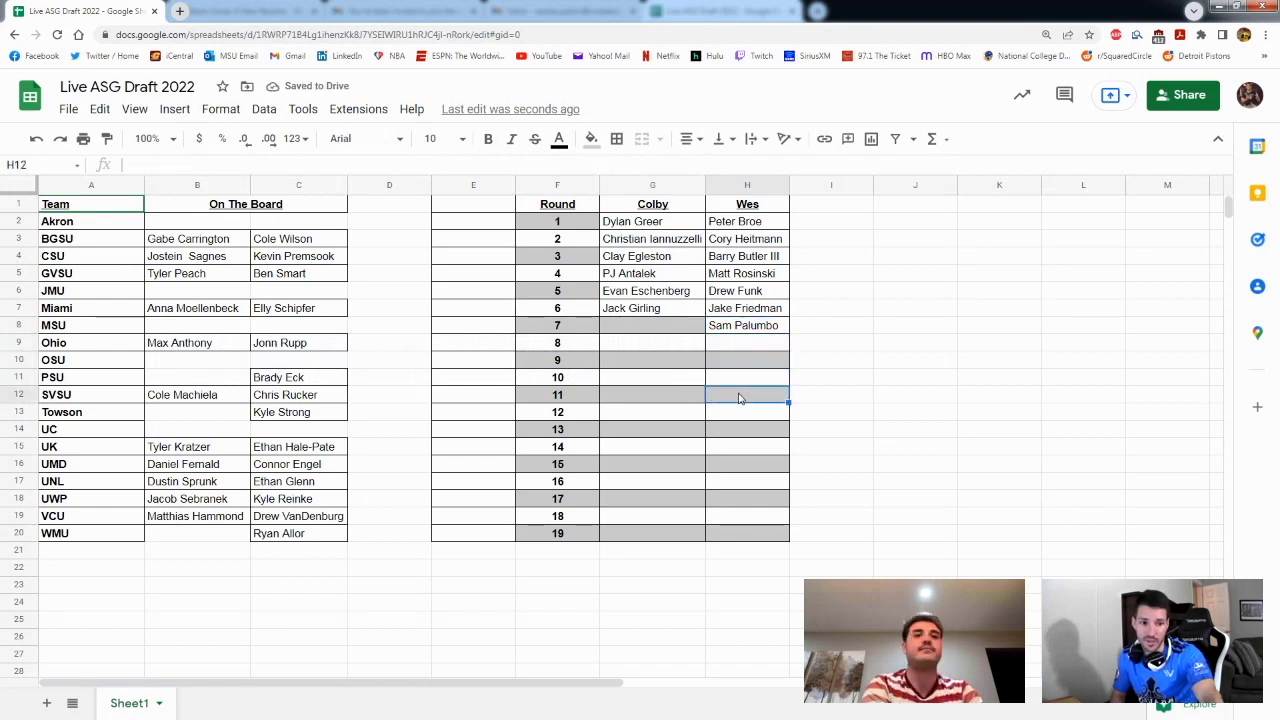
left_click(684, 383)
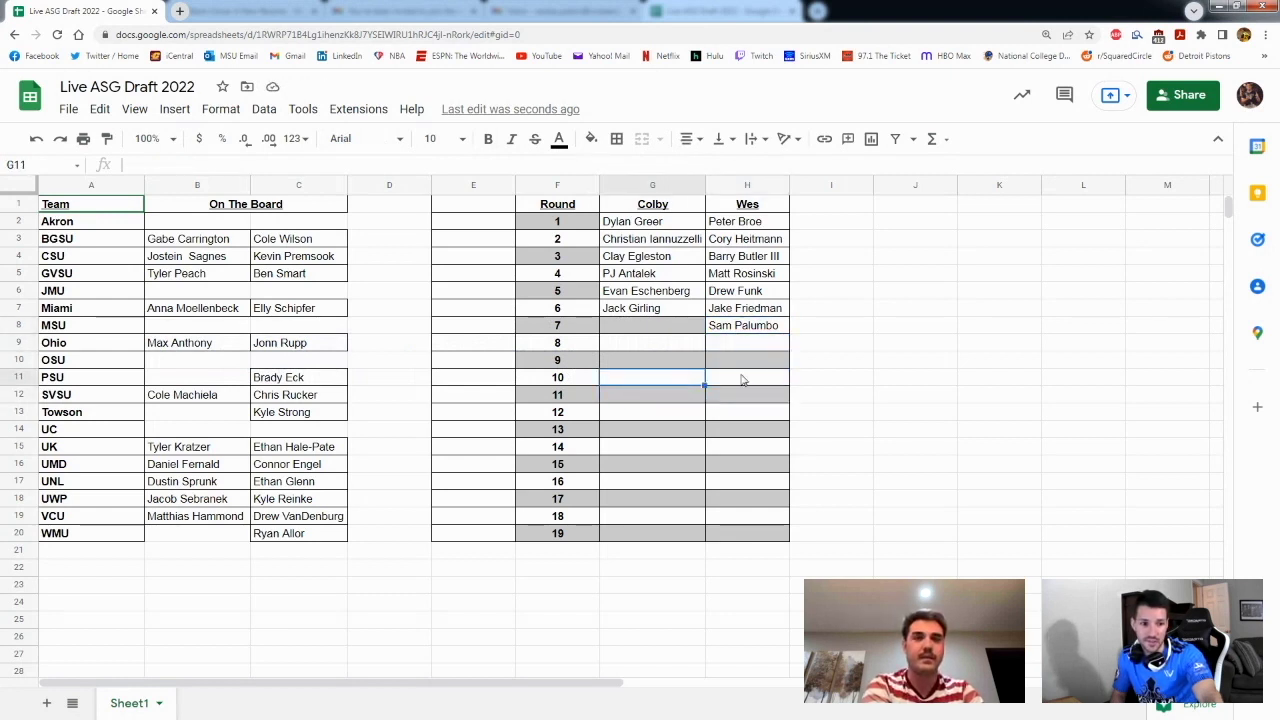
left_click(749, 380)
left_click(752, 397)
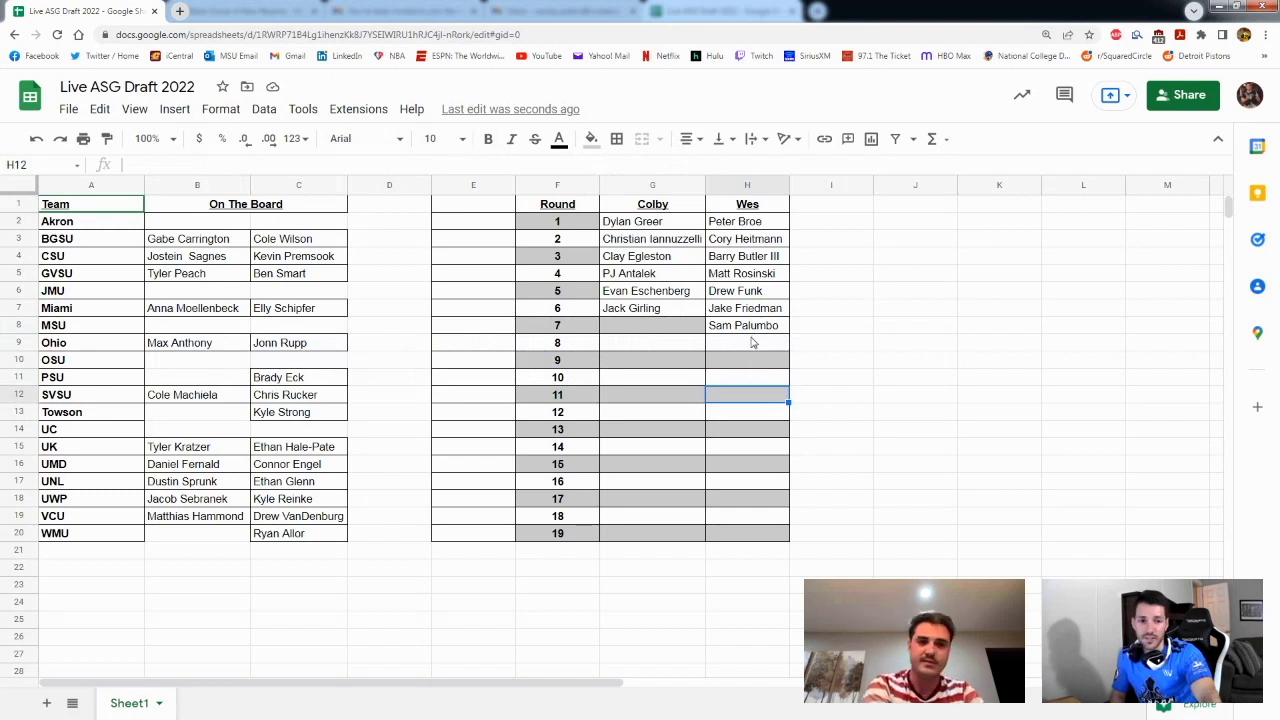
left_click(746, 414)
left_click(748, 430)
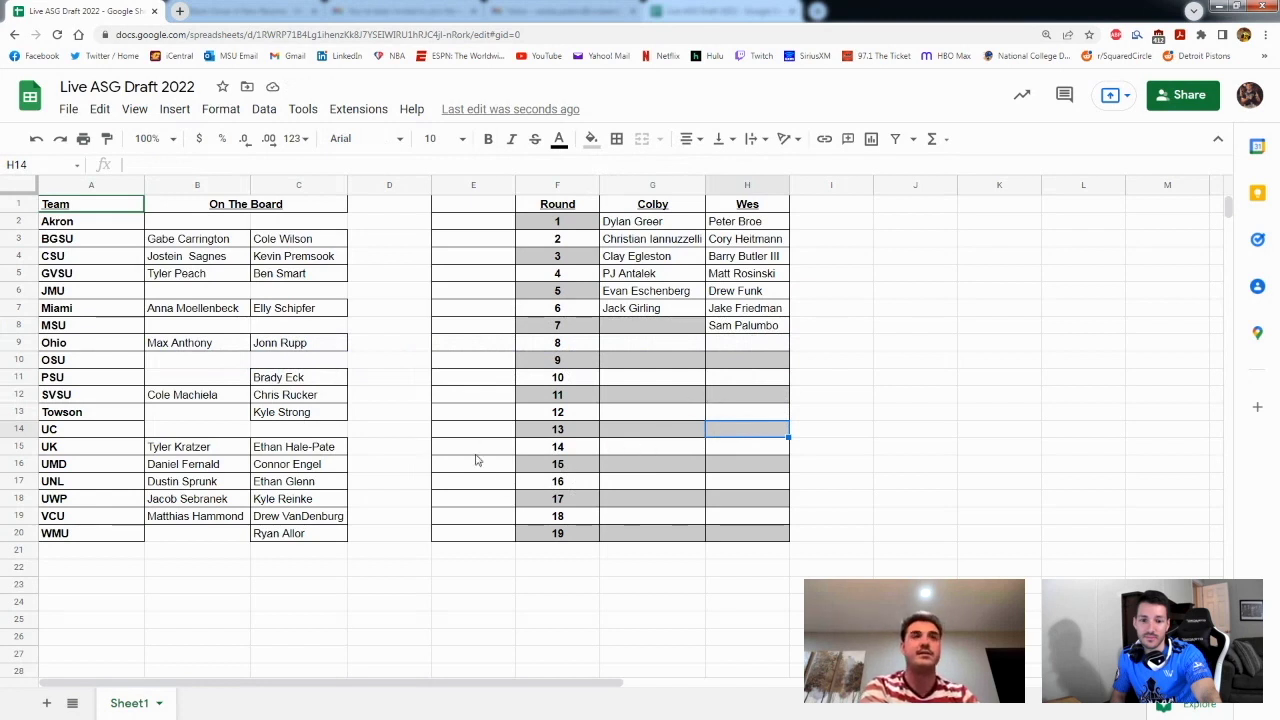
Move the first GVSU player from B5 into G8 as the first drafter's round 7 pick
left_click(236, 278)
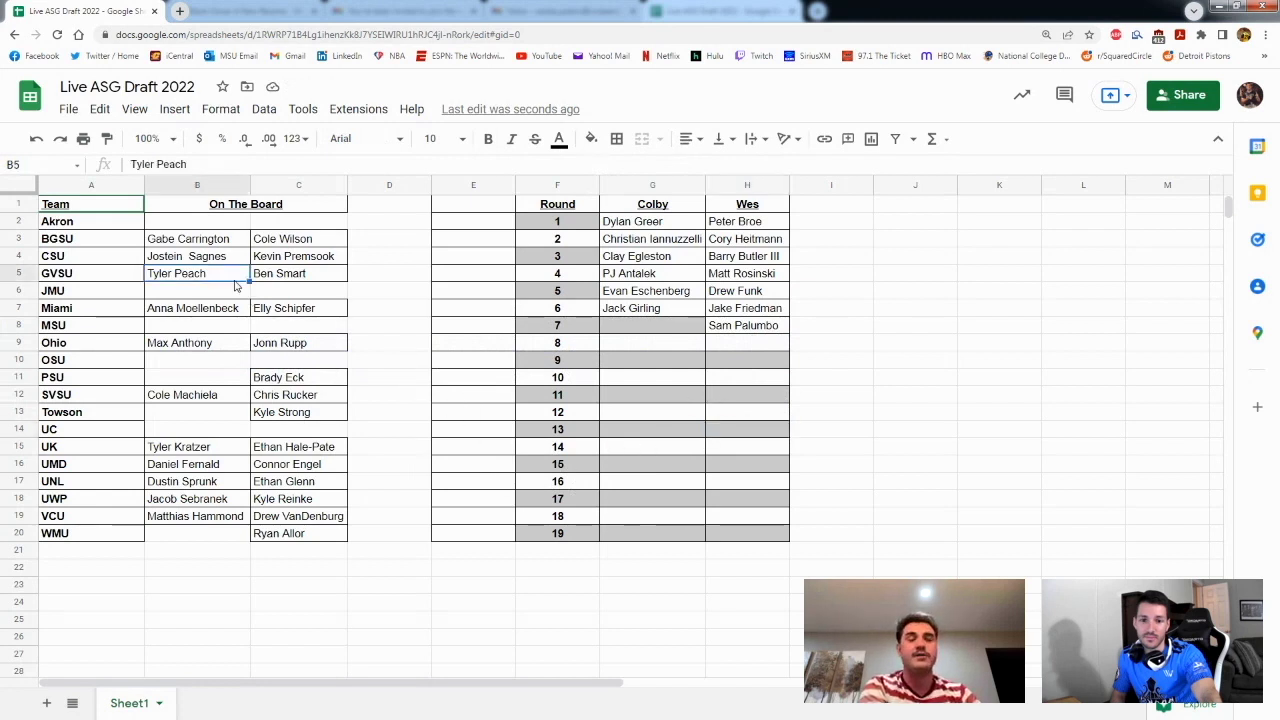
left_click_drag(236, 281, 652, 328)
left_click(712, 345)
left_click(675, 345)
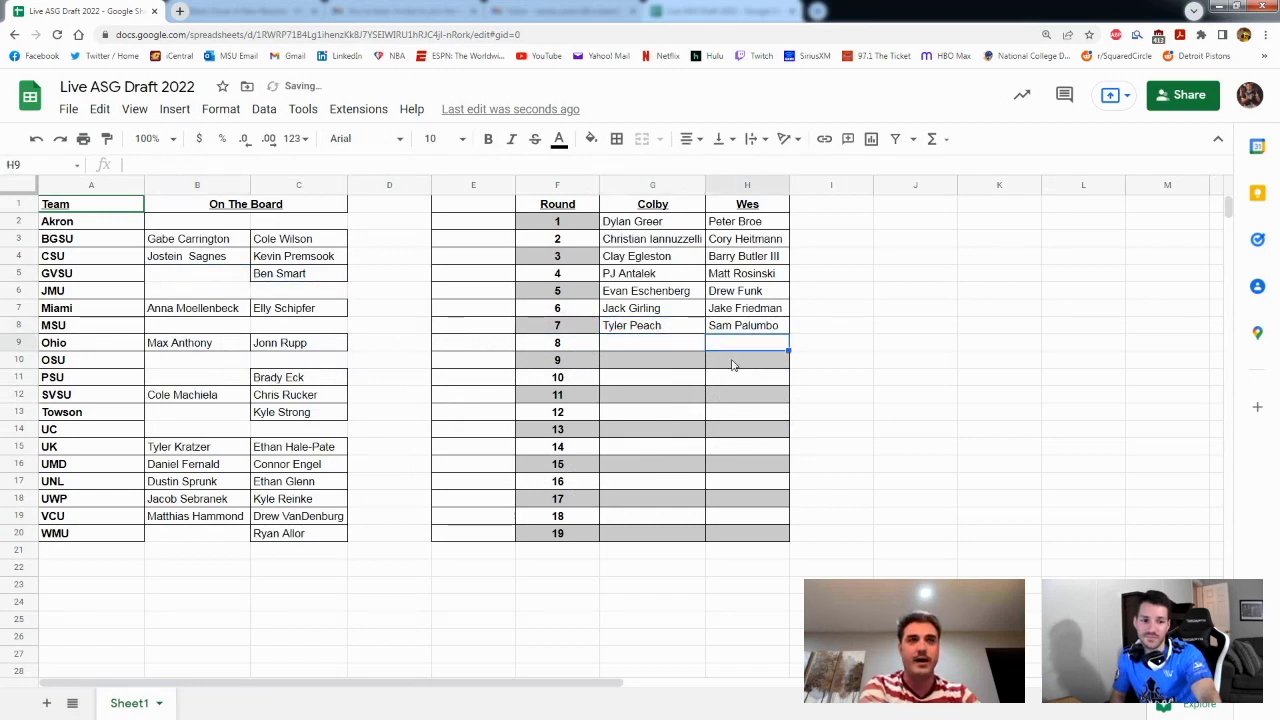
left_click(678, 360)
left_click(678, 345)
left_click(676, 394)
left_click(737, 380)
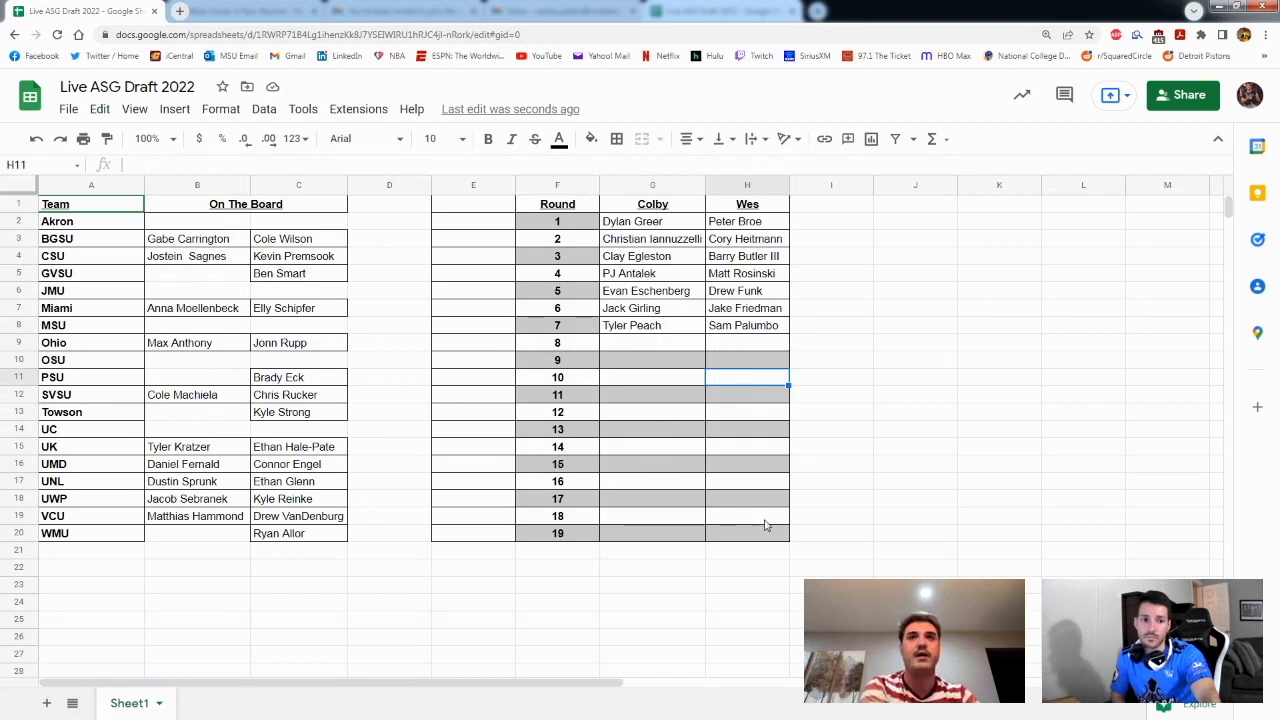
left_click(773, 454)
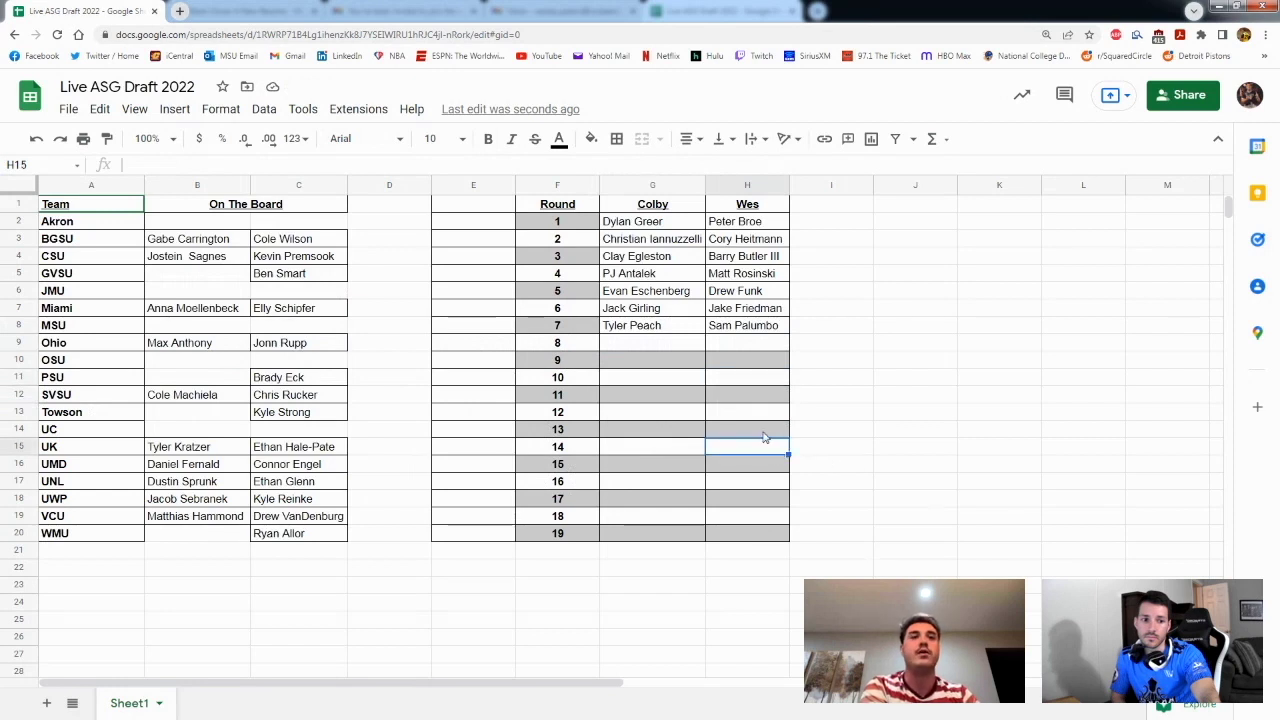
left_click(763, 432)
left_click(760, 413)
left_click(758, 395)
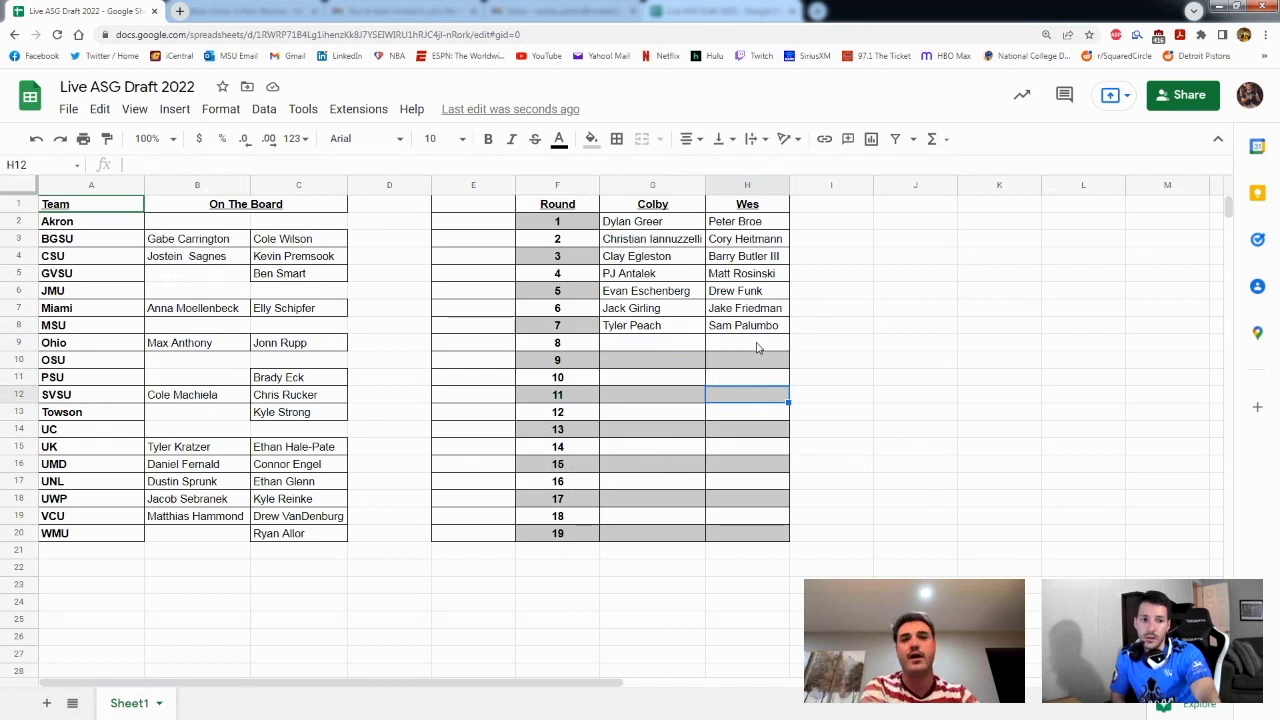
Move the second BGSU player from C3 into H9 as the second drafter's round 8 pick
left_click(757, 346)
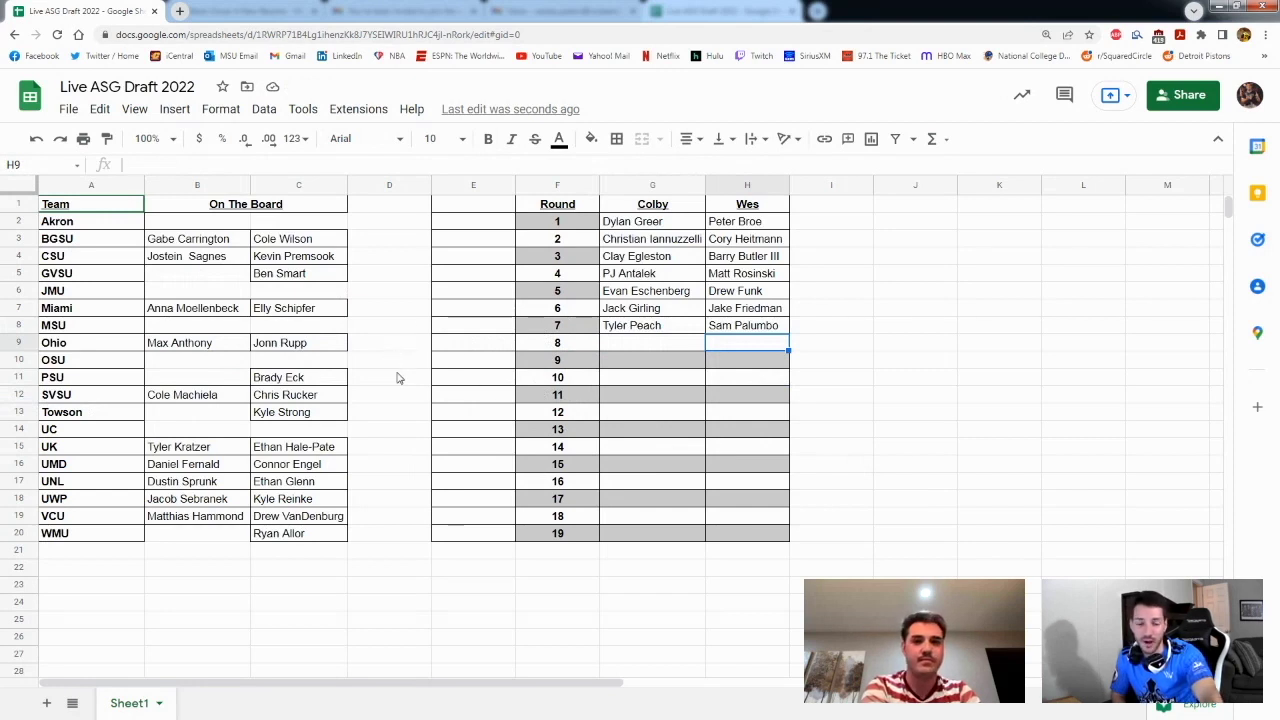
left_click(309, 240)
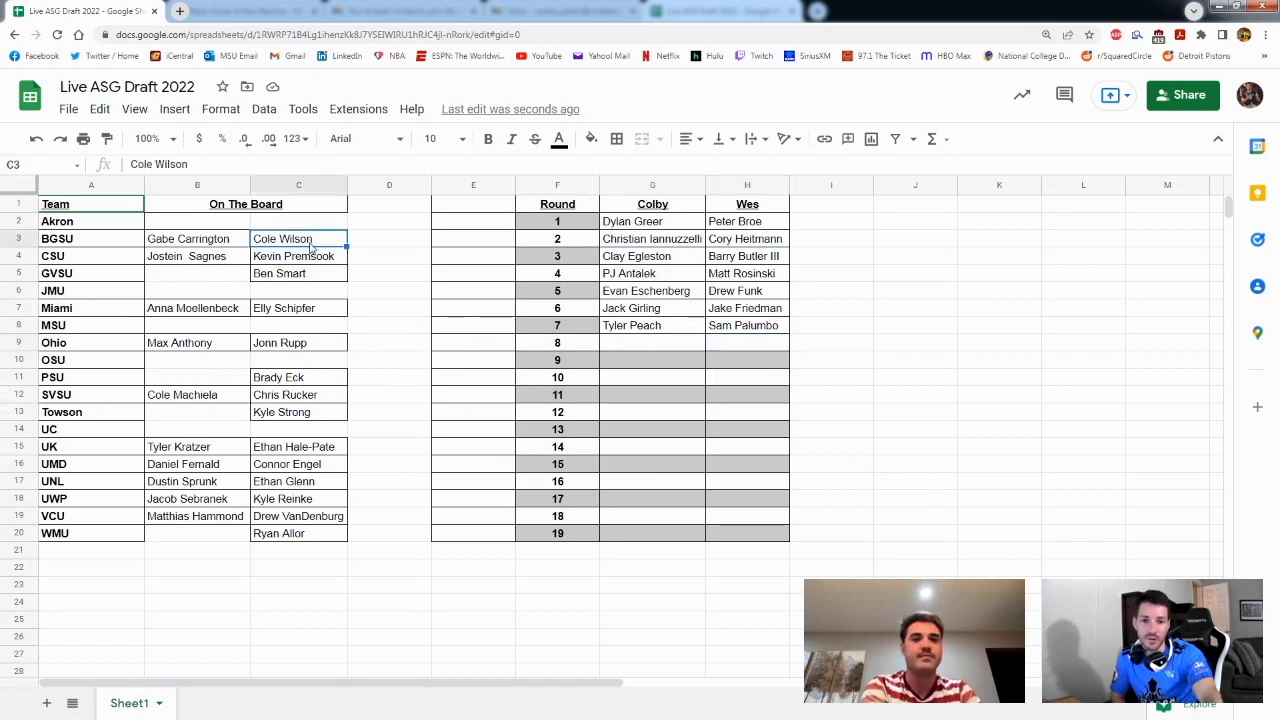
left_click_drag(306, 243, 744, 348)
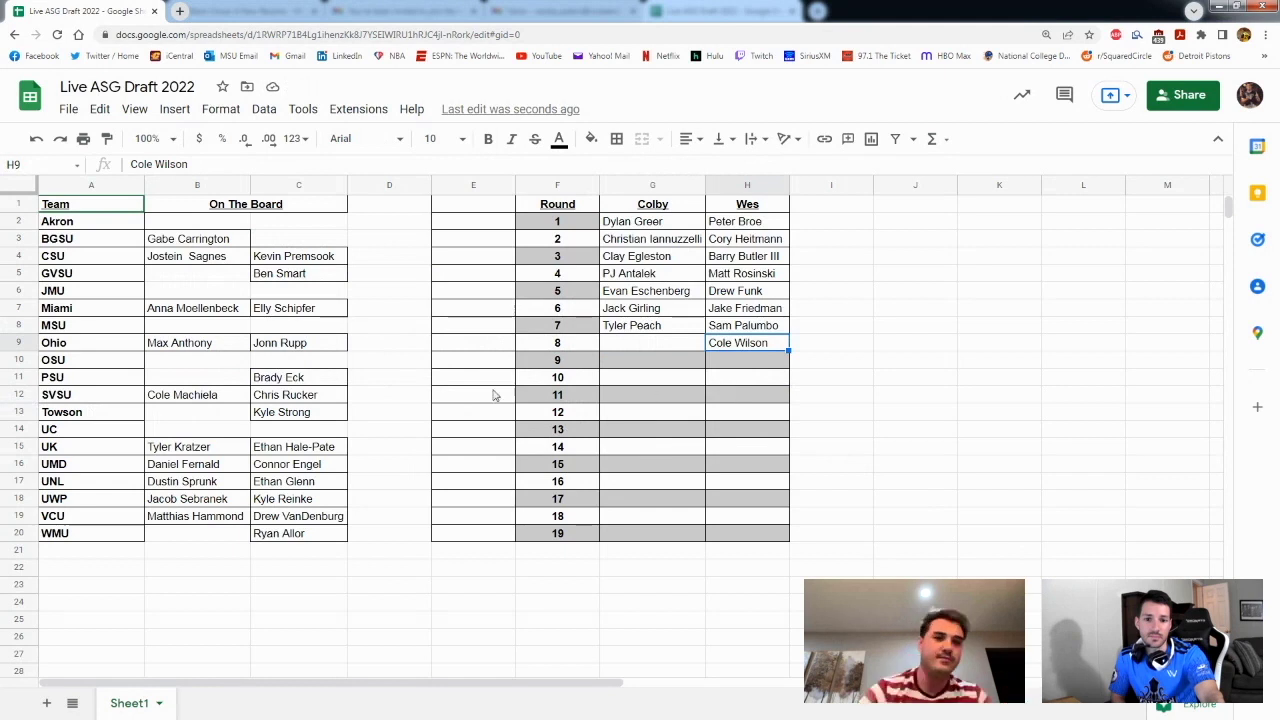
Move the remaining GVSU player from C5 into G9 as the first drafter's round 8 pick
left_click(308, 276)
left_click_drag(310, 284, 645, 350)
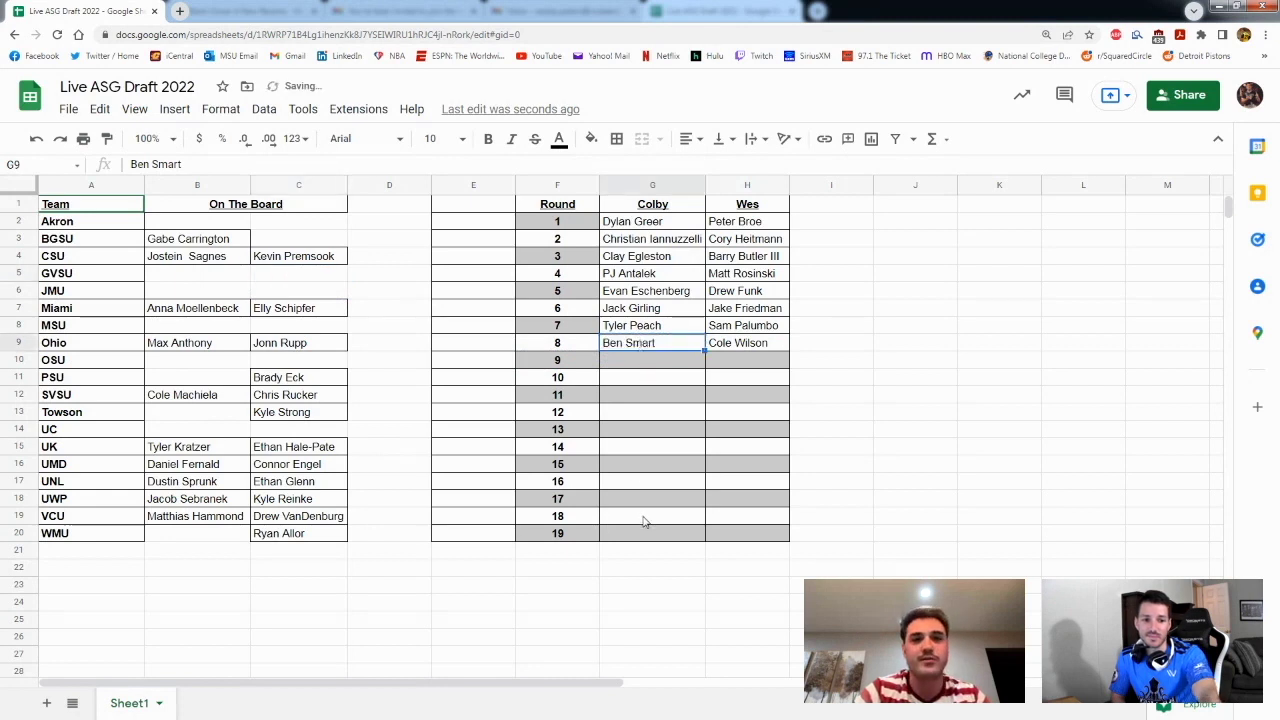
left_click(720, 502)
left_click(726, 530)
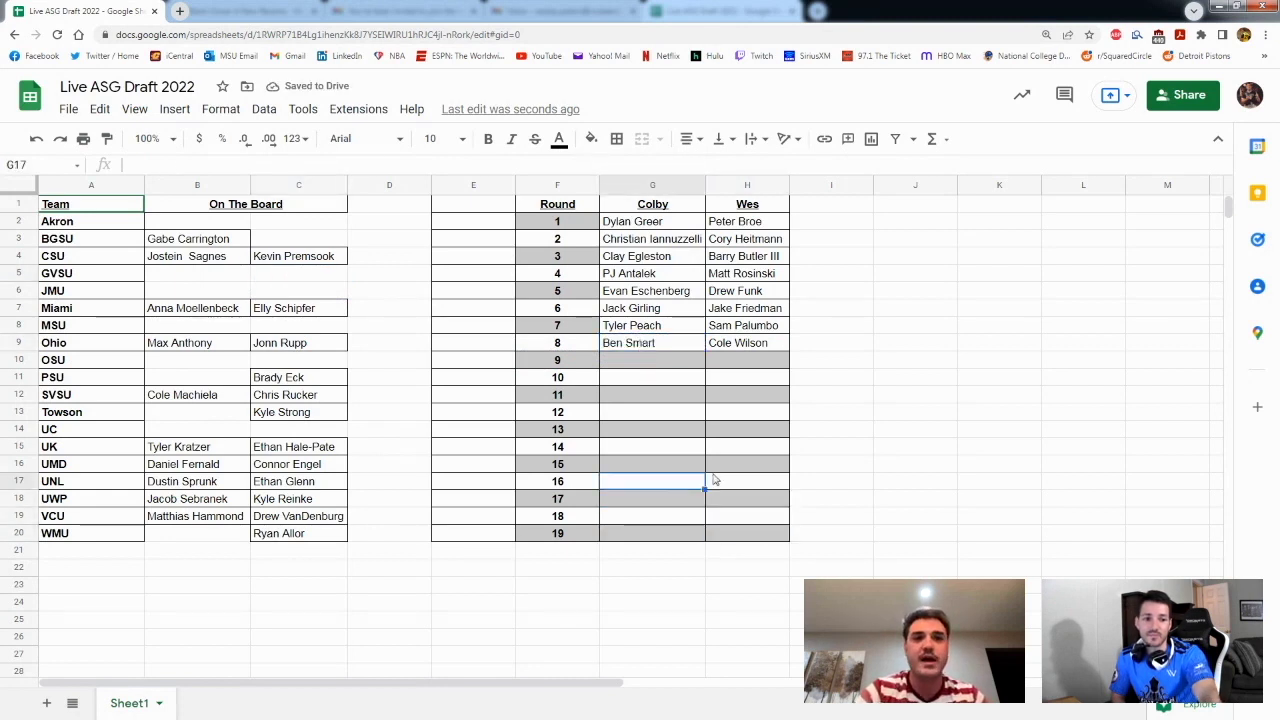
left_click(688, 449)
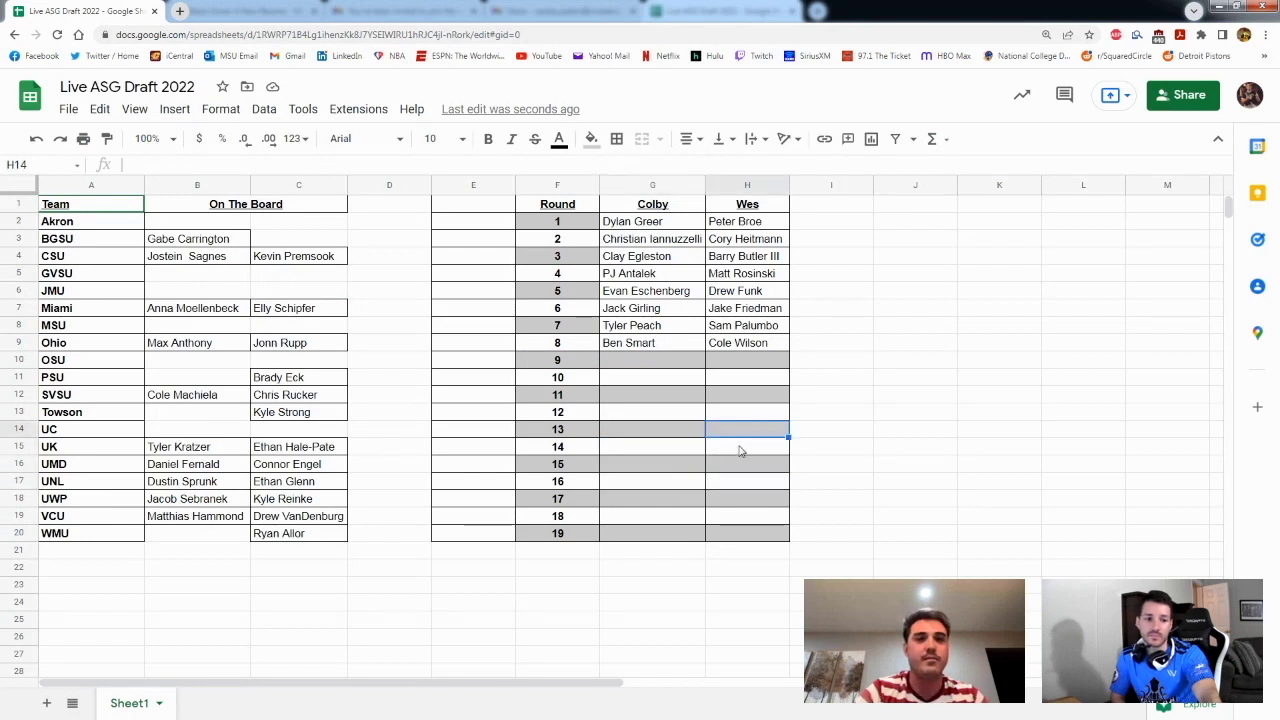
left_click(689, 435)
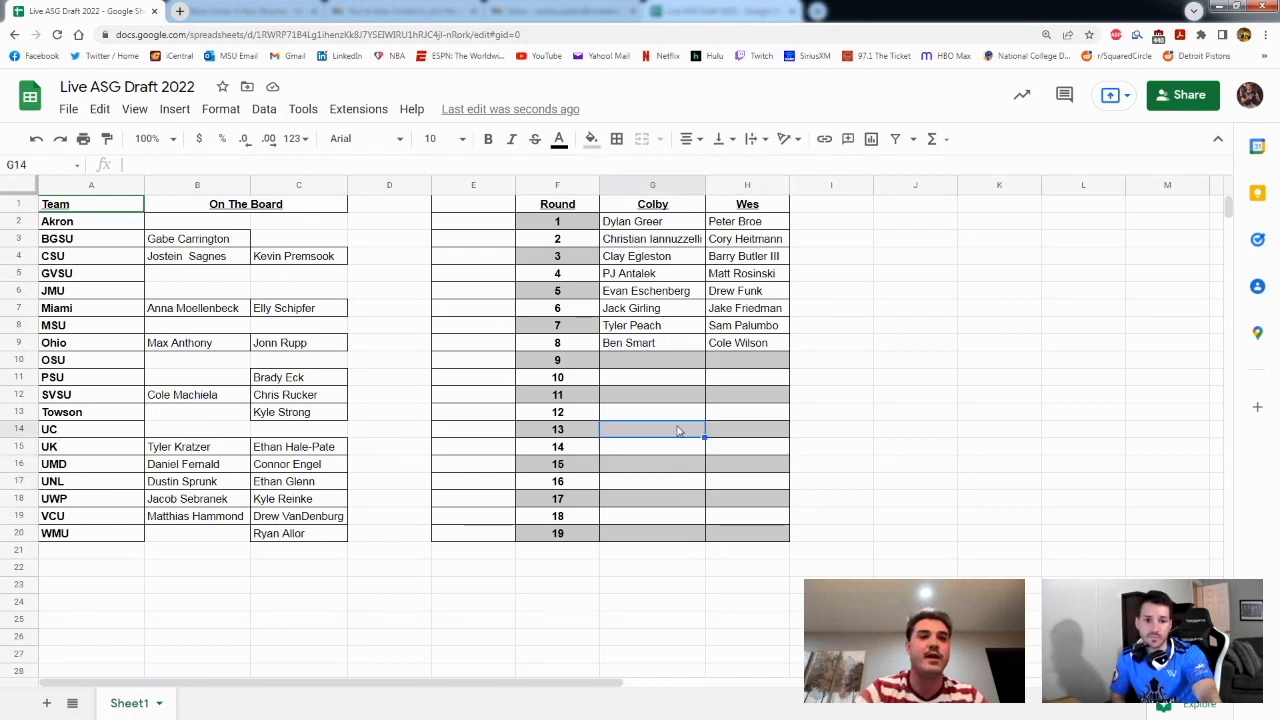
left_click(692, 420)
left_click(727, 418)
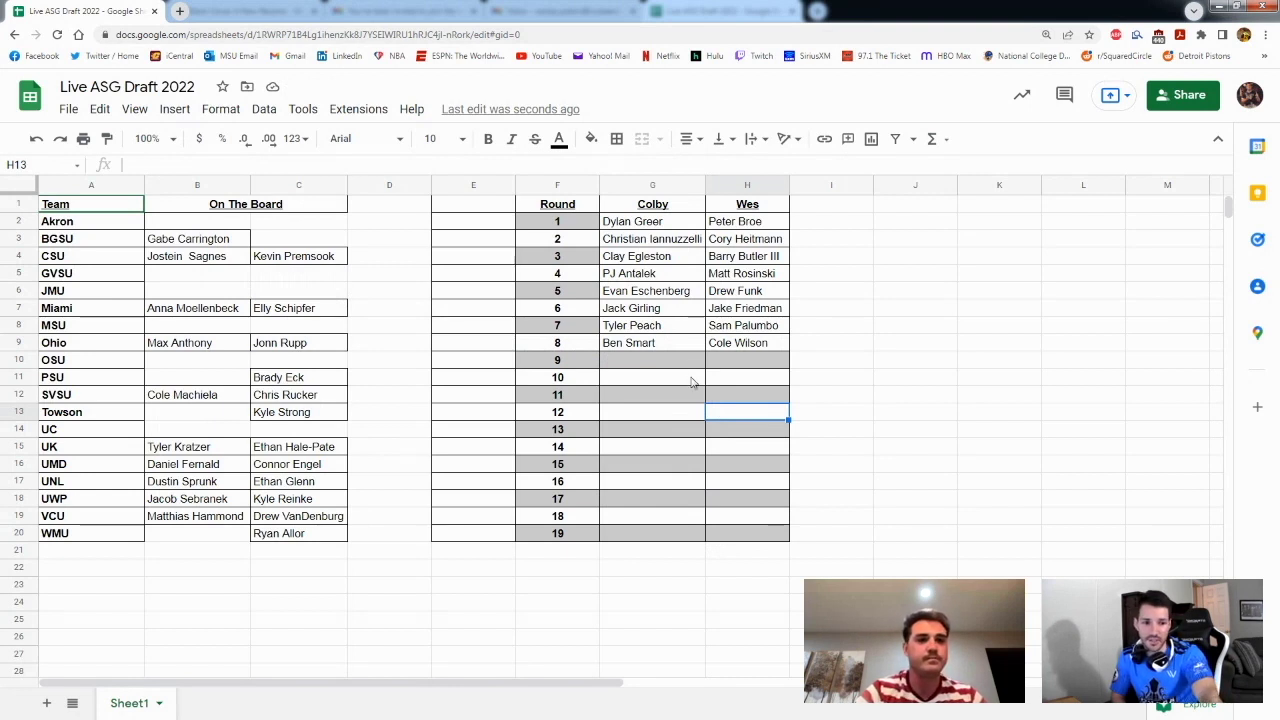
key("Up")
key("Up")
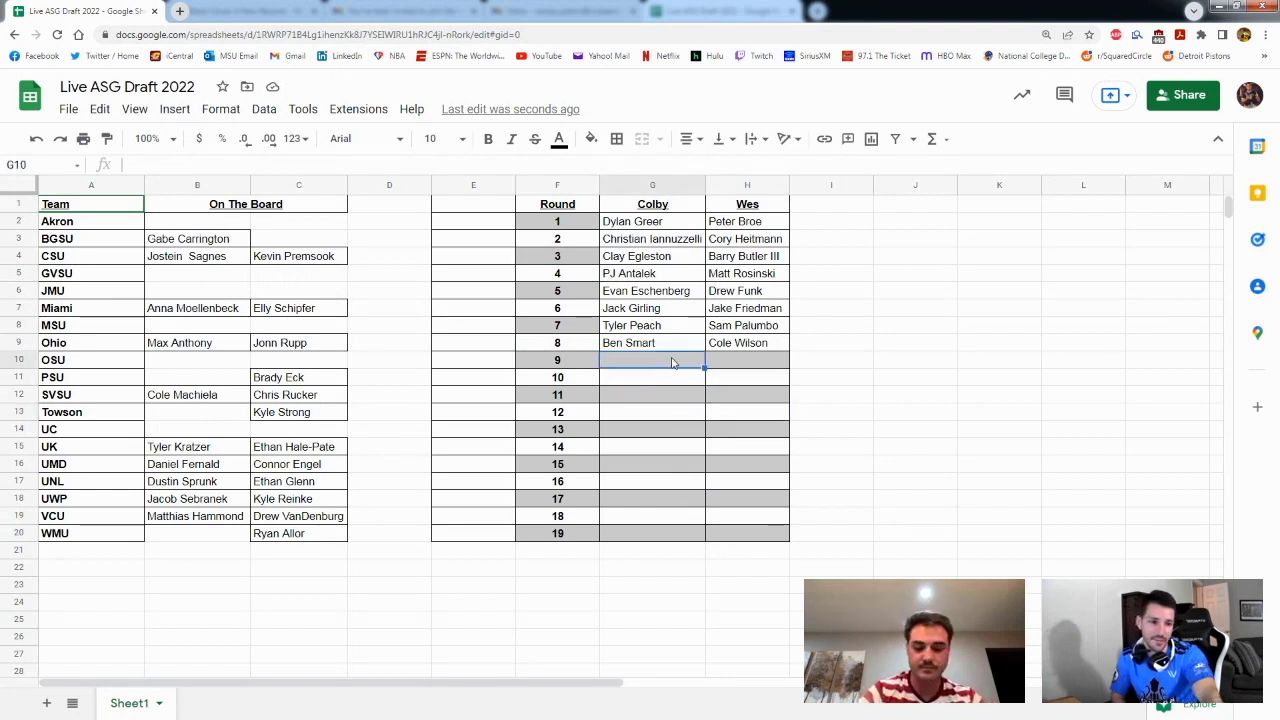
left_click(717, 360)
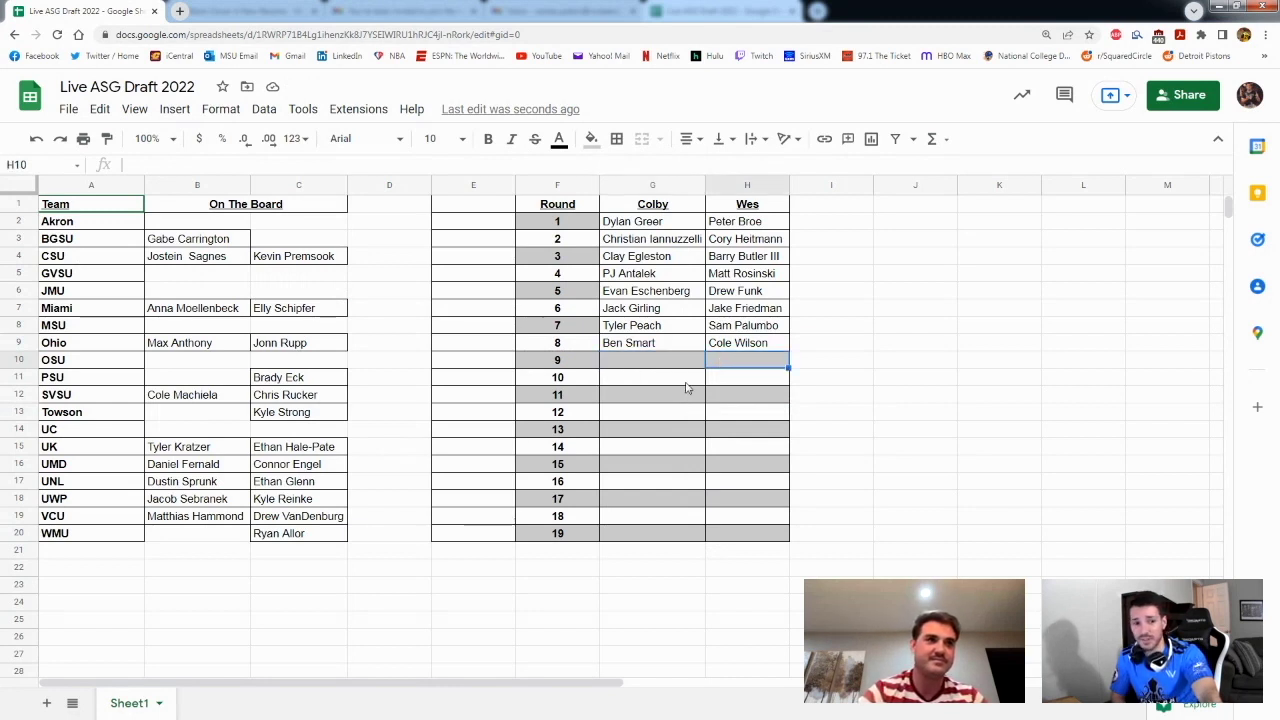
left_click(700, 377)
left_click(723, 380)
left_click(685, 400)
left_click(720, 398)
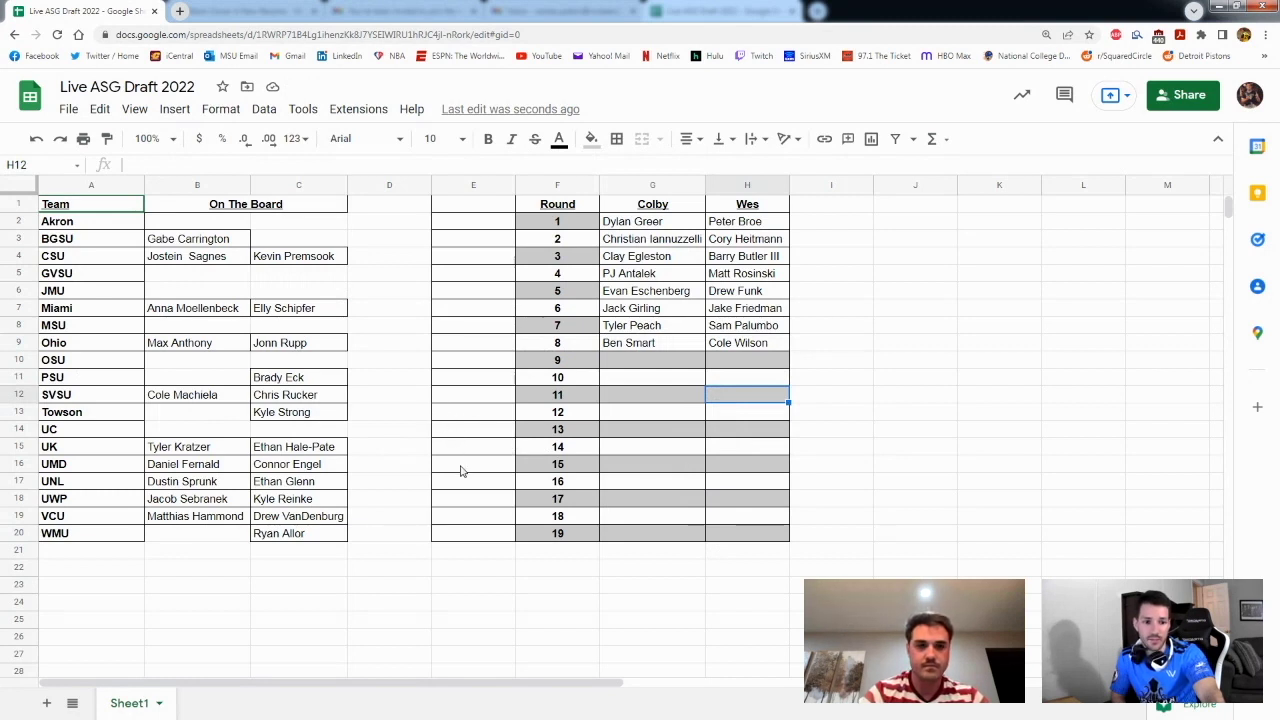
Enter the round 9 picks by moving the Towson player from C13 into H10 and the BGSU player from B3 into G10
left_click(321, 417)
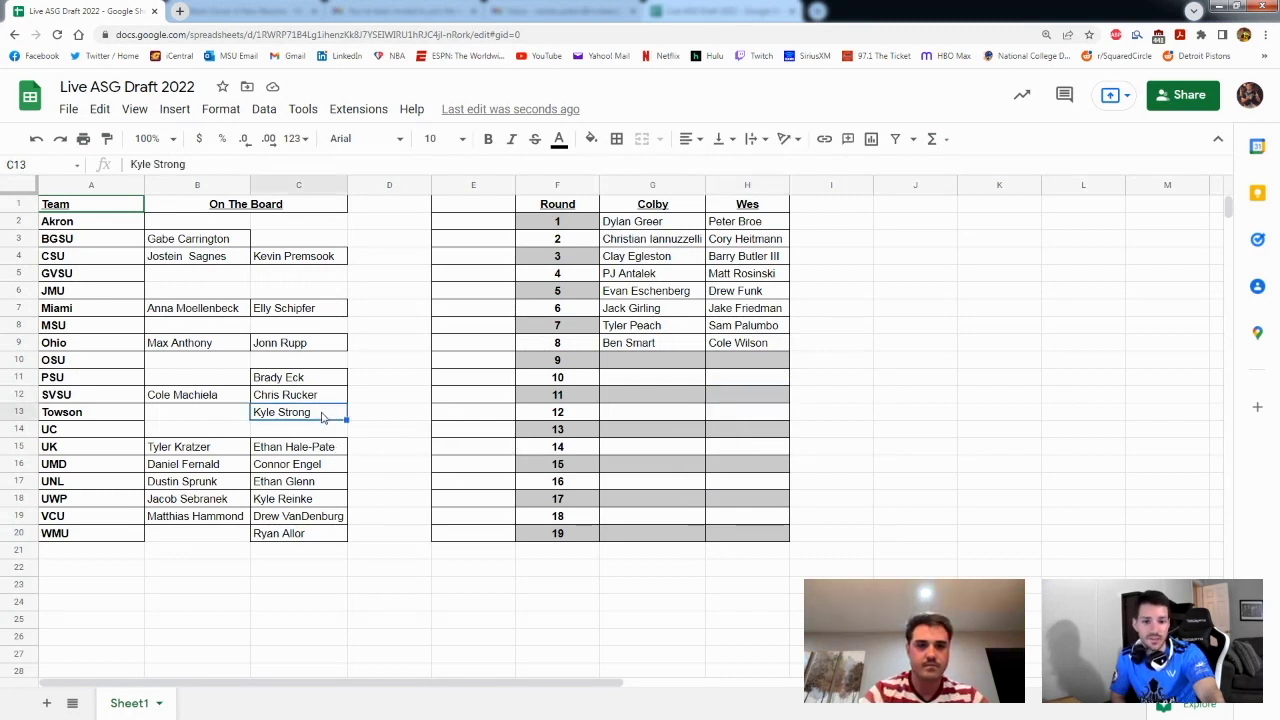
left_click_drag(321, 417, 712, 362)
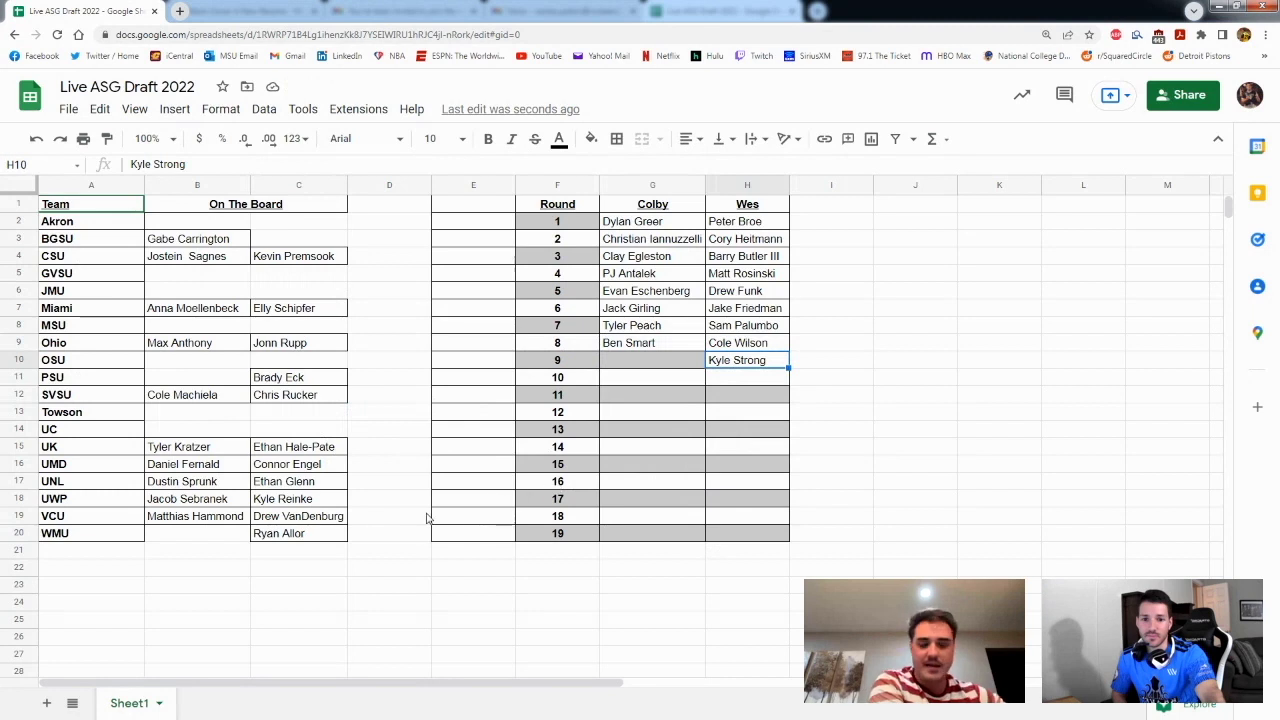
left_click(414, 420)
left_click(403, 431)
left_click(218, 248)
left_click_drag(218, 248, 652, 366)
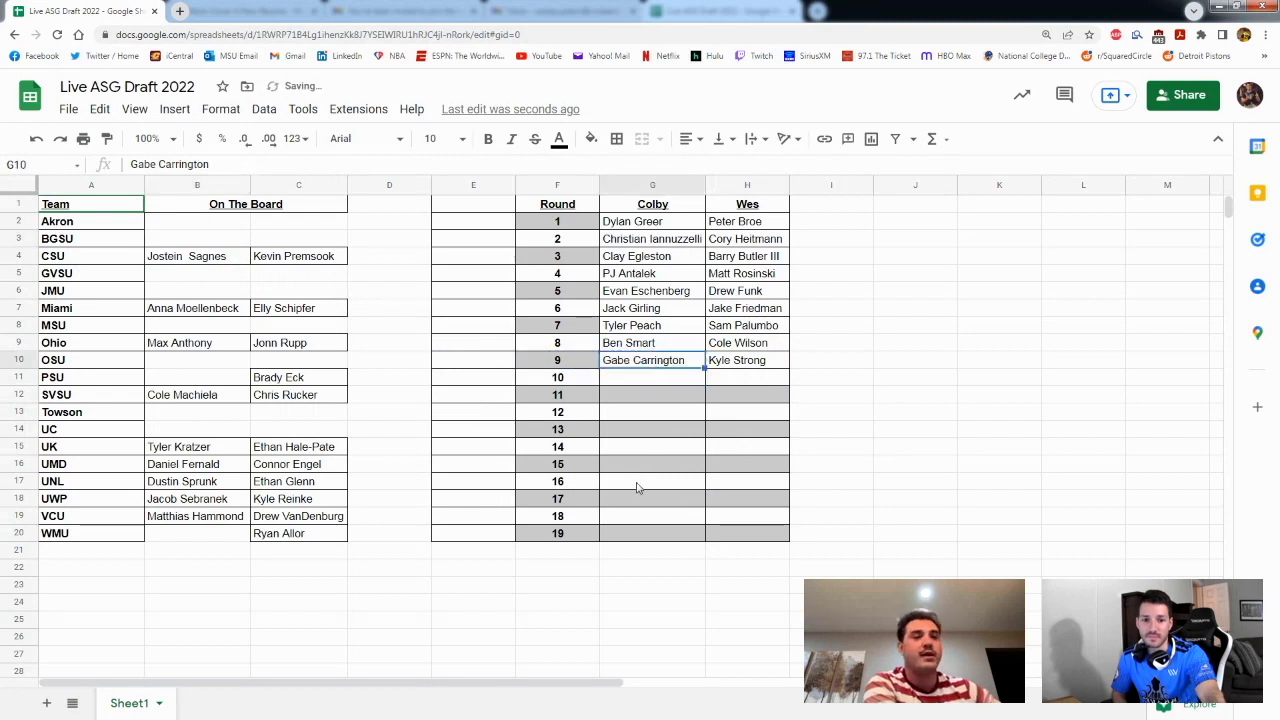
Move the first Miami player from B7 into H11 as the second drafter's round 10 pick and widen column H to fit the name
left_click(648, 466)
left_click(714, 460)
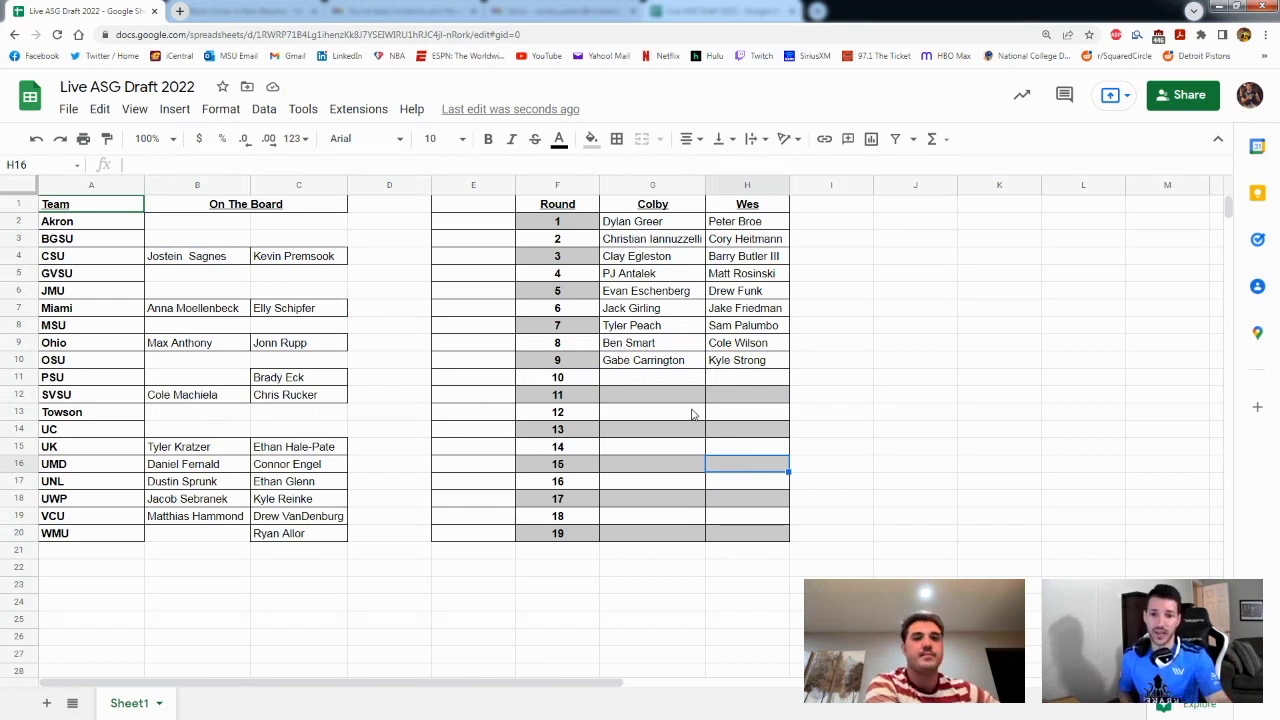
left_click(211, 312)
left_click_drag(211, 318, 721, 381)
left_click_drag(789, 180, 804, 180)
left_click(714, 400)
left_click(685, 410)
left_click(721, 408)
left_click(686, 400)
left_click(728, 400)
left_click(712, 384)
left_click(697, 383)
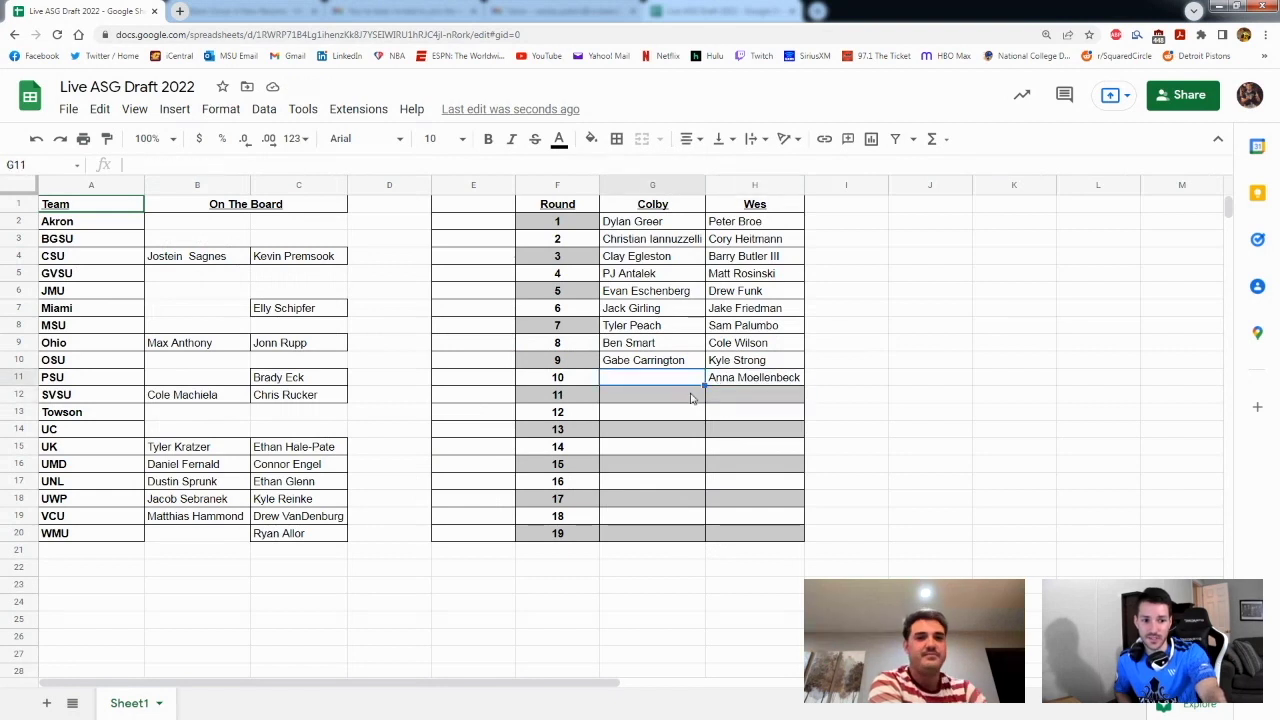
left_click(691, 392)
left_click(717, 400)
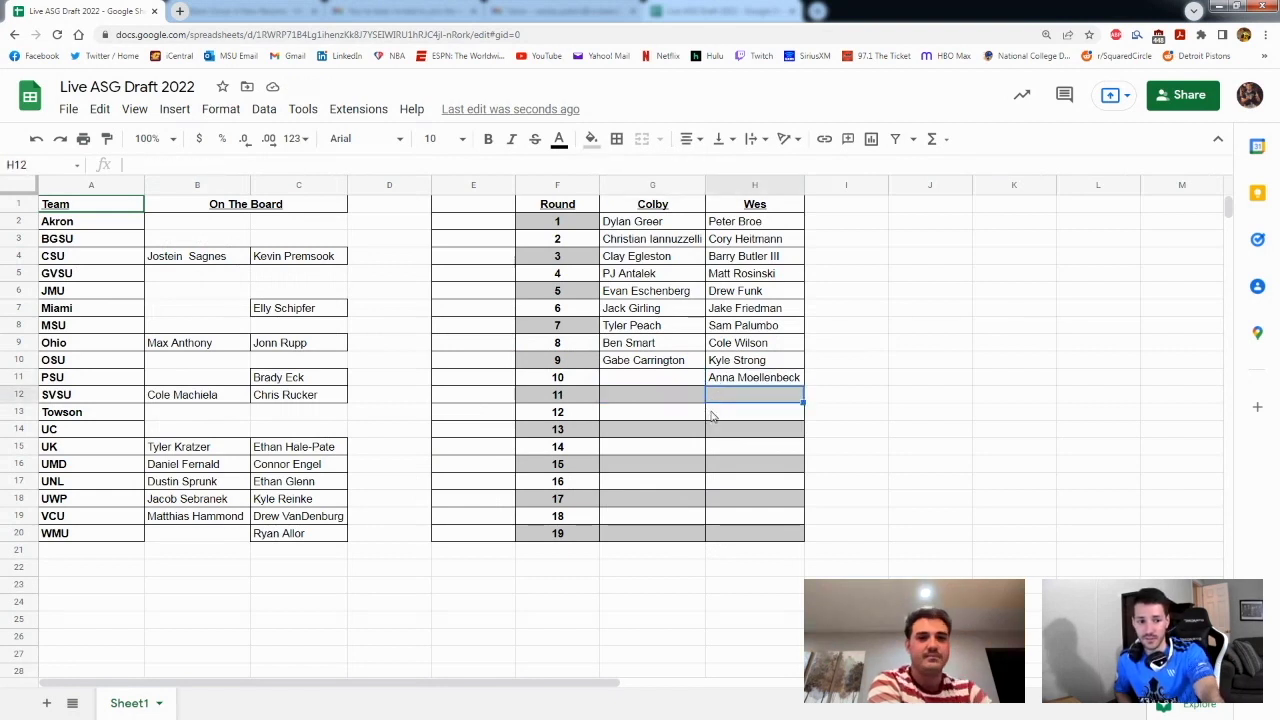
left_click(710, 410)
left_click(694, 417)
left_click(702, 399)
left_click(731, 401)
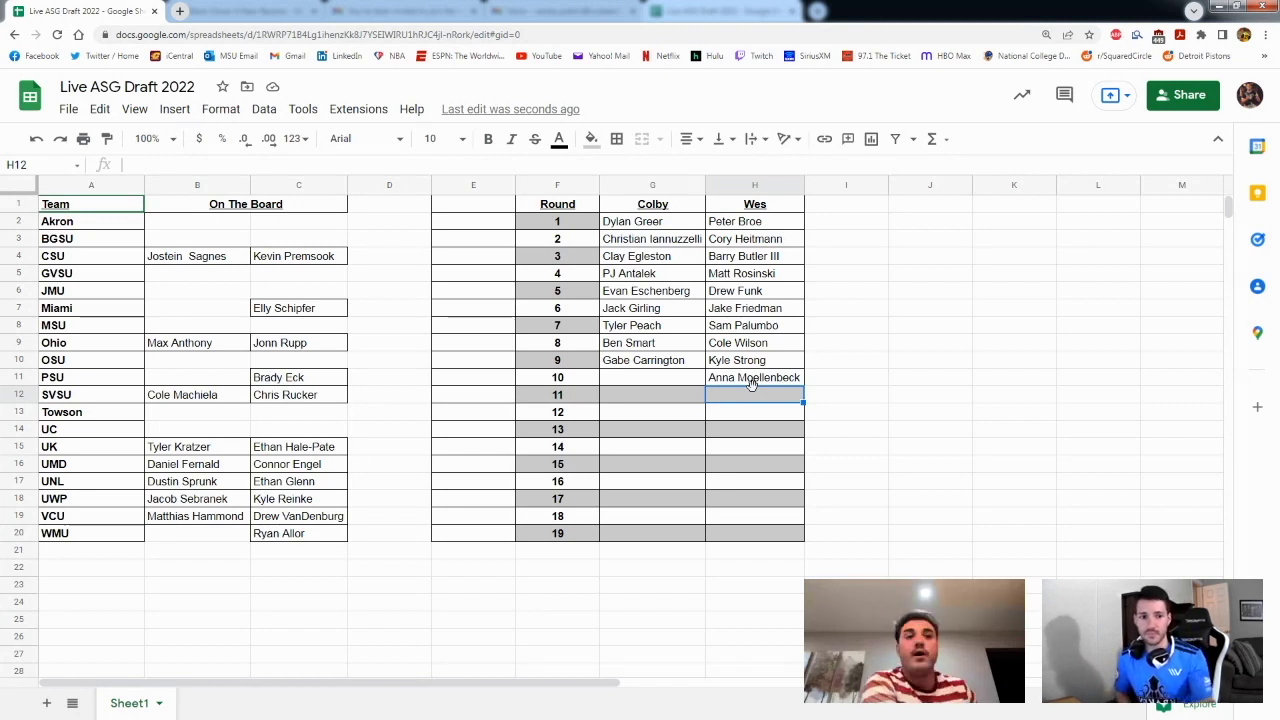
Move the first SVSU player from B12 into G11 as the first drafter's round 10 pick
left_click(227, 400)
left_click_drag(227, 400, 660, 382)
left_click(737, 398)
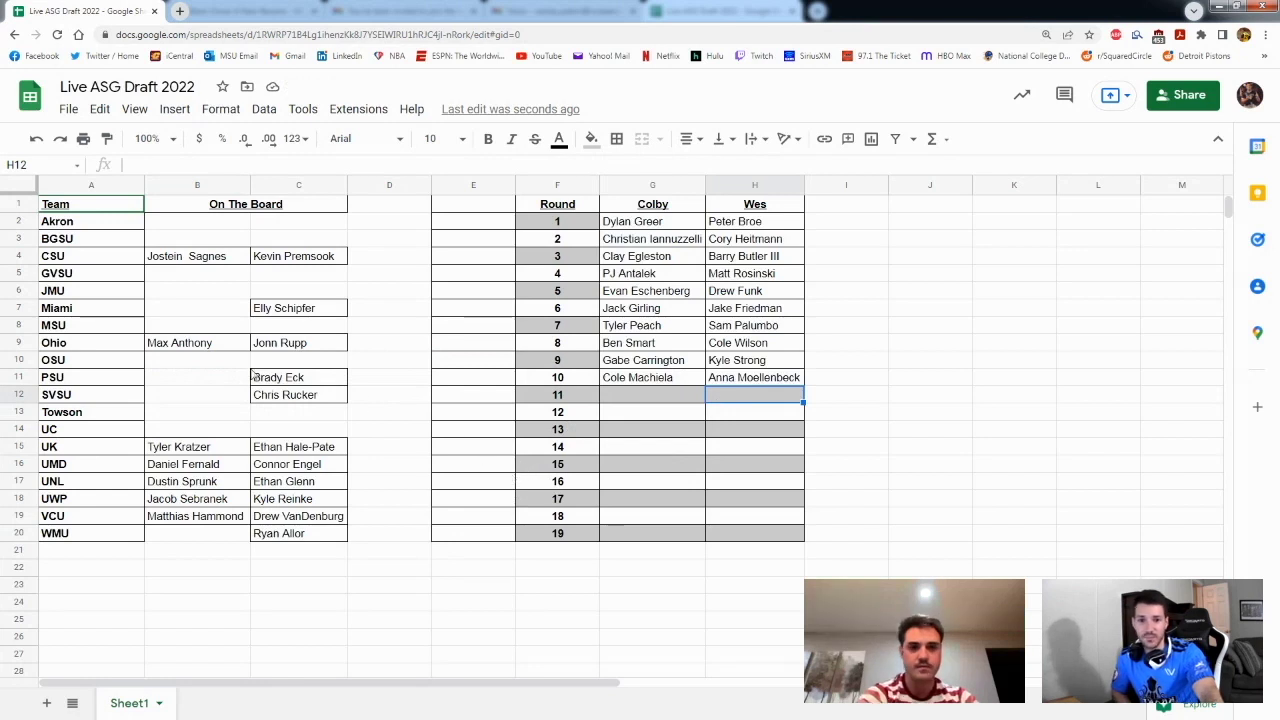
Move the first Ohio player from B9 into H12 as the second drafter's round 11 pick
left_click(226, 350)
left_click_drag(226, 350, 745, 400)
left_click(741, 416)
left_click(741, 429)
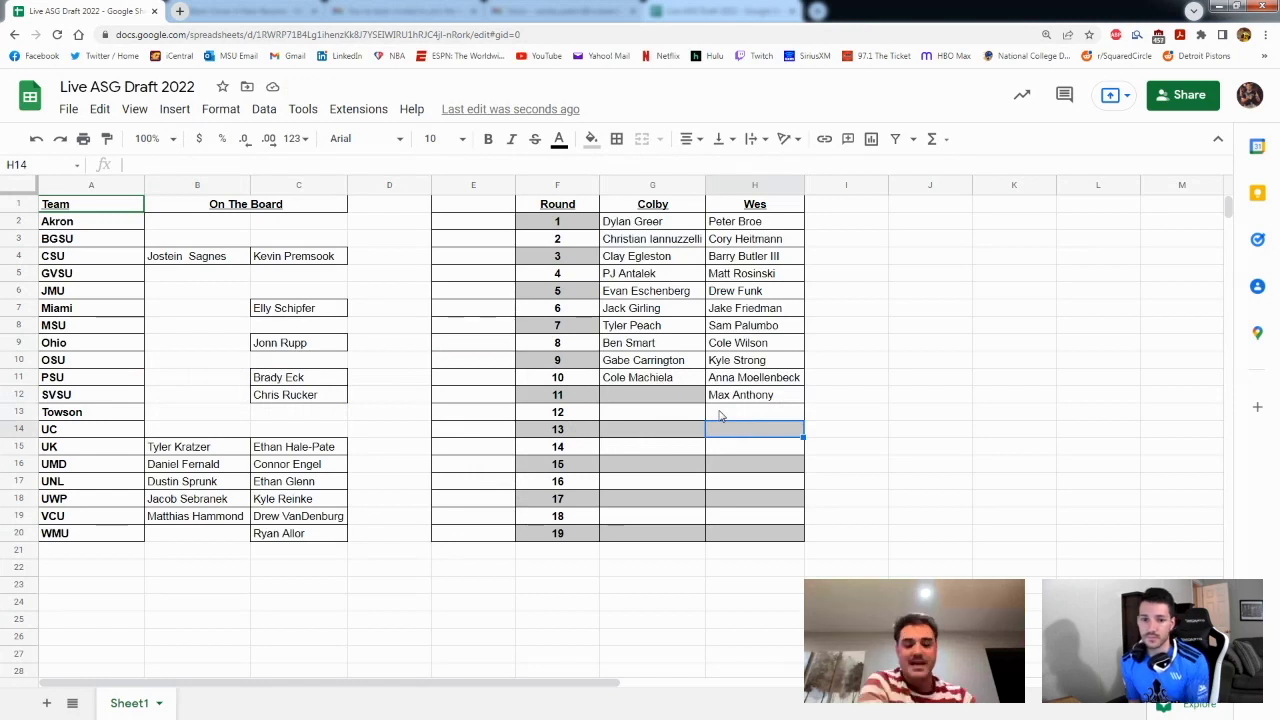
Move the first UMD player from B16 into G12 as the first drafter's round 11 pick
left_click(237, 469)
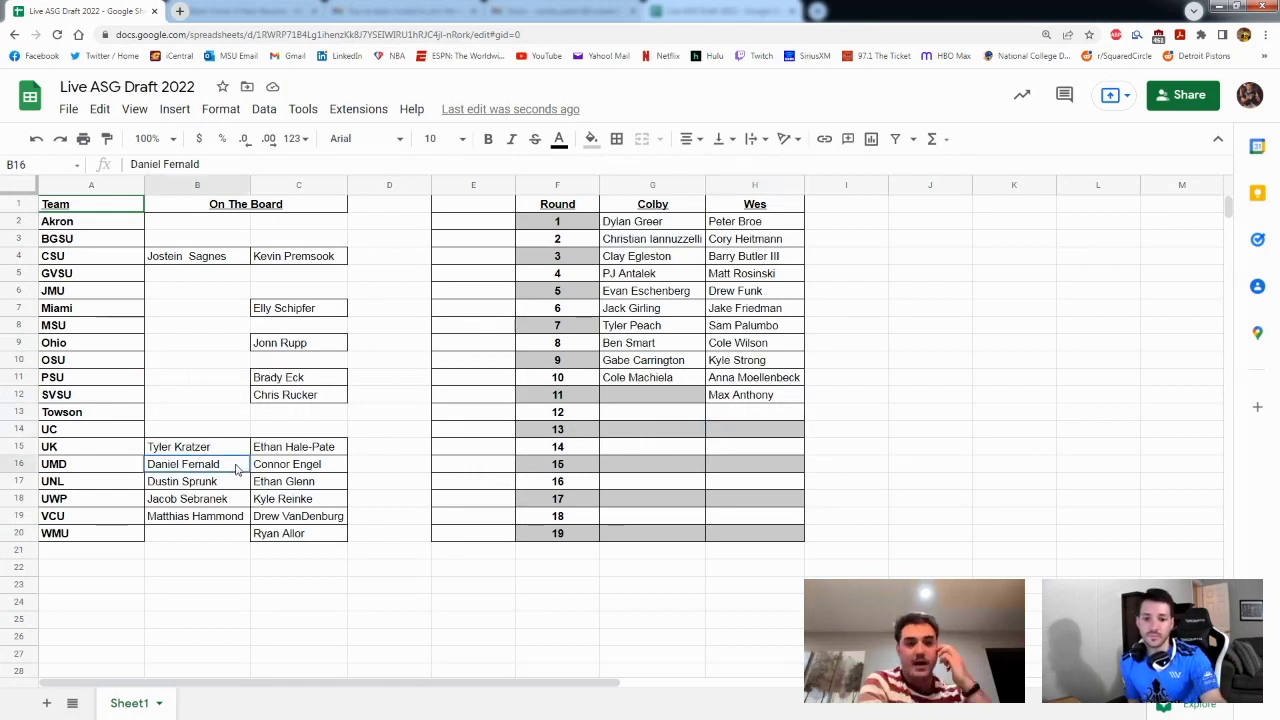
left_click_drag(237, 469, 630, 396)
left_click(695, 468)
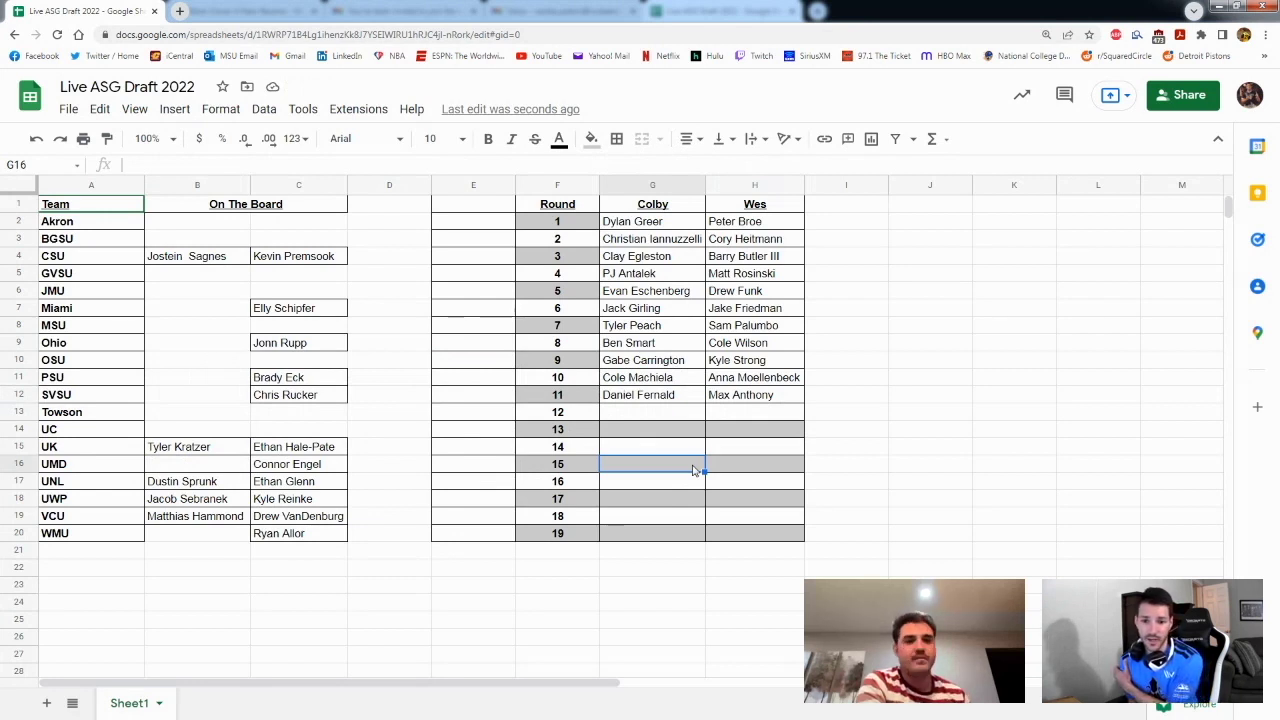
Move the first UWP player from B18 into H13 as the second drafter's round 12 pick
scroll(380, 468, "down", 1)
left_click(290, 449)
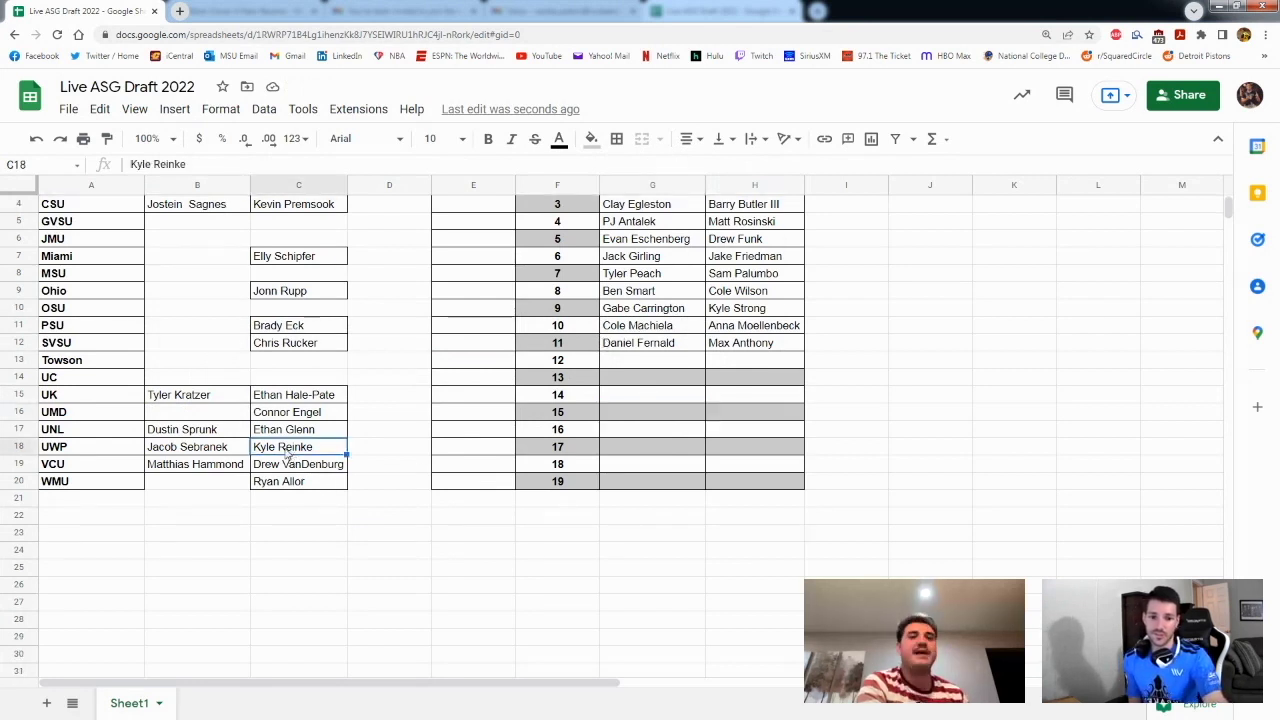
left_click(225, 450)
left_click_drag(225, 459, 750, 362)
scroll(745, 382, "up", 1)
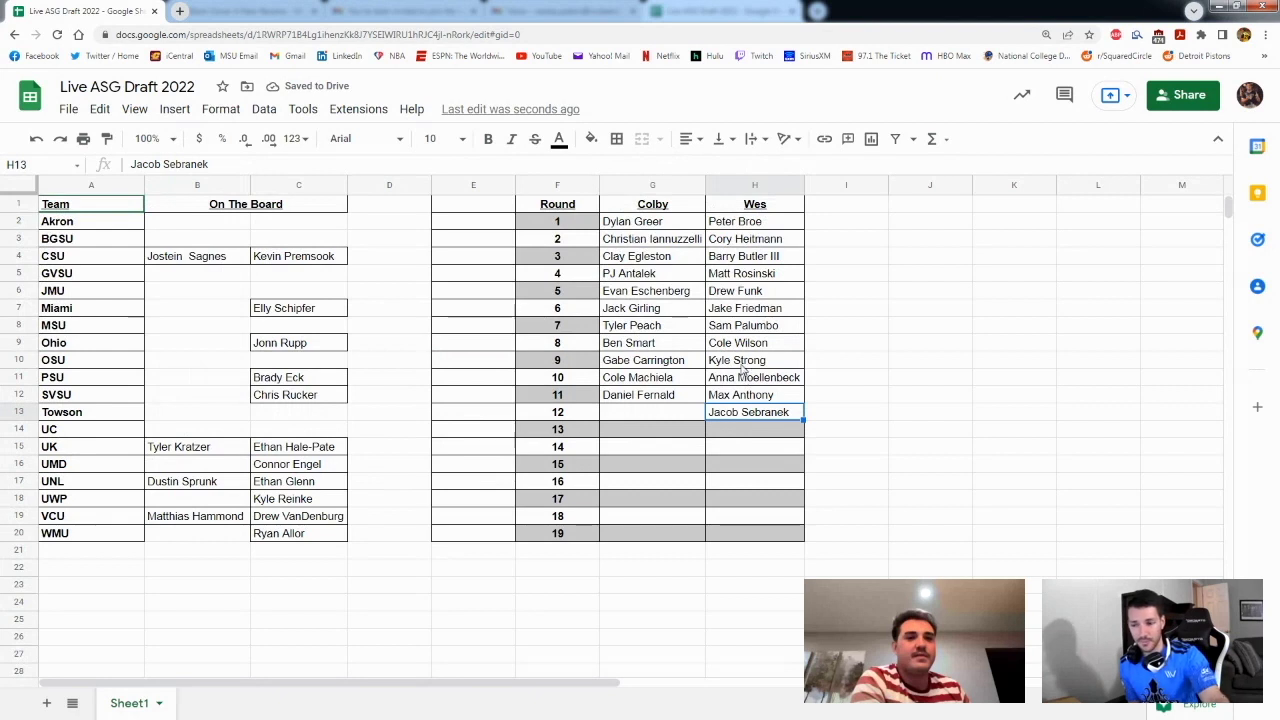
left_click(757, 434)
left_click(754, 448)
left_click(745, 500)
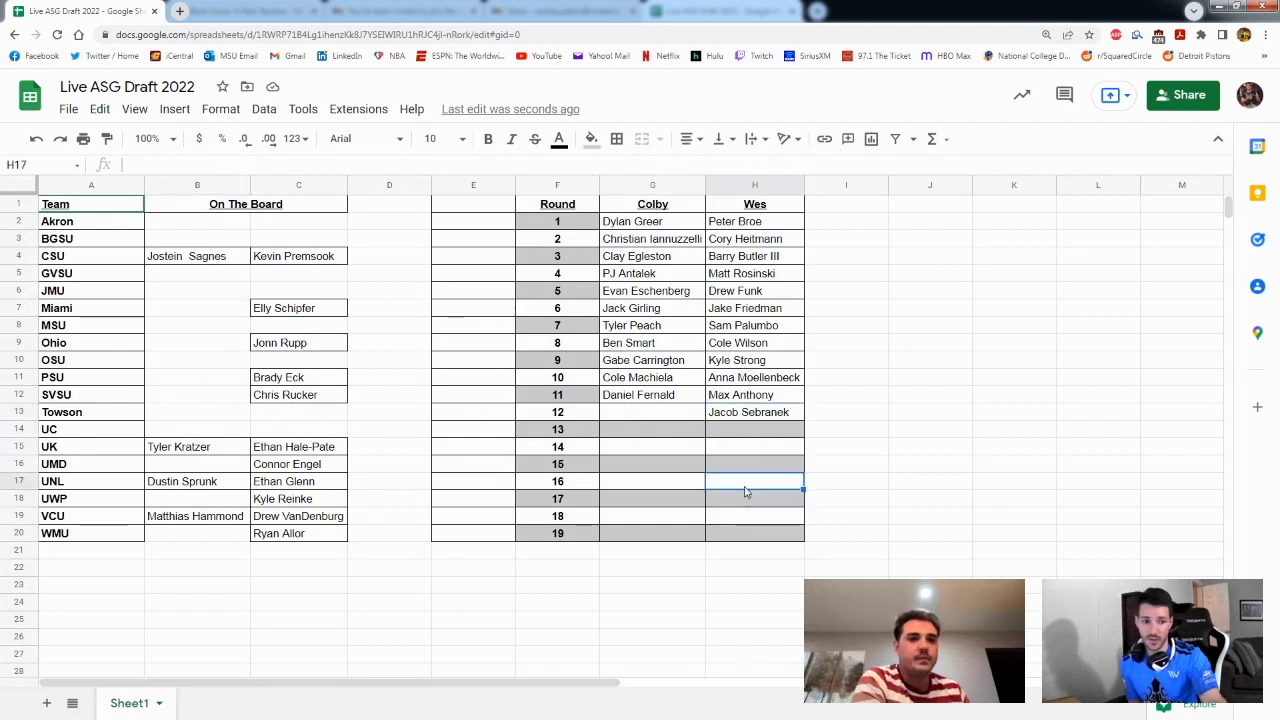
left_click(745, 490)
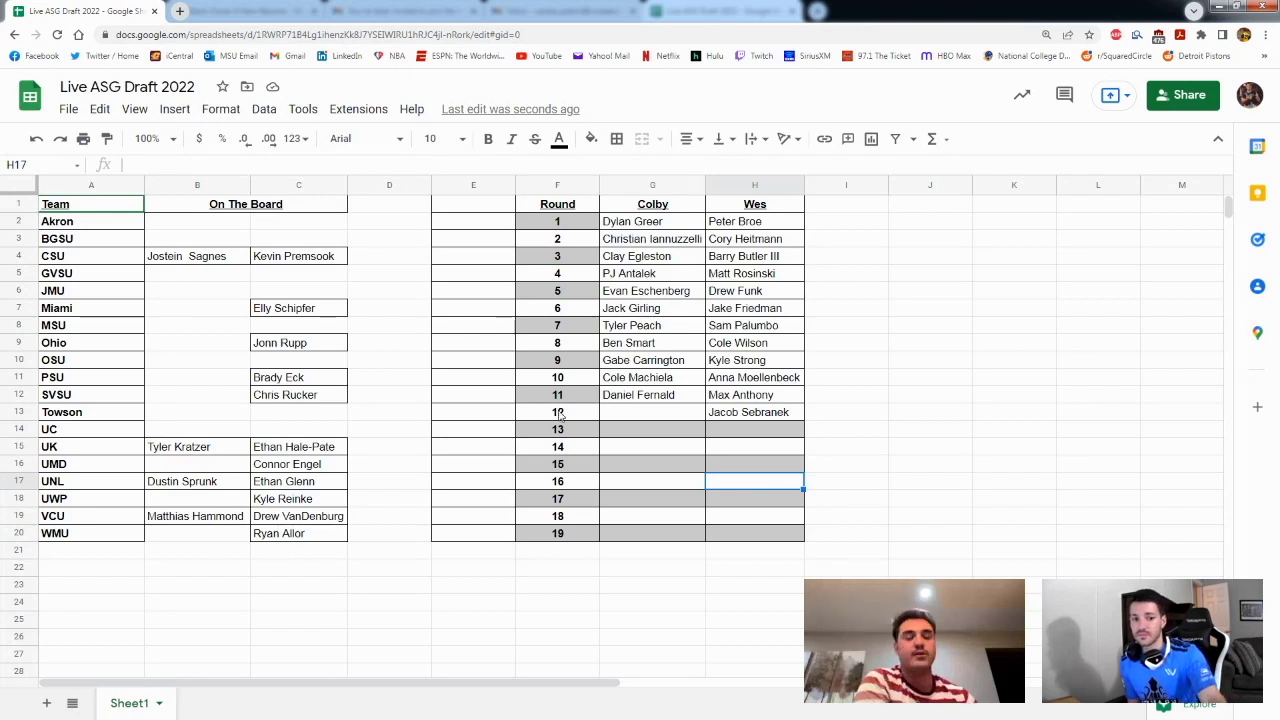
Move the first UNL player from B17 into G13 as the first drafter's round 12 pick
left_click(238, 482)
left_click_drag(240, 478, 648, 415)
left_click(740, 437)
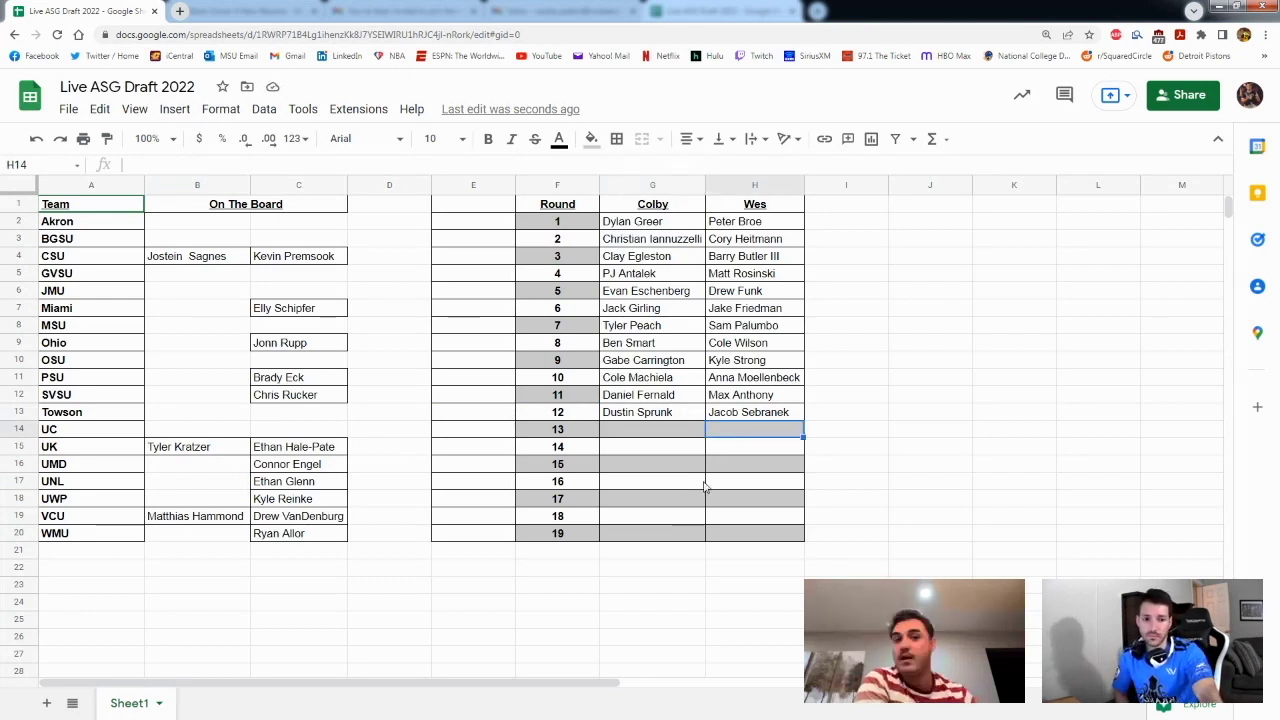
left_click(698, 465)
left_click(716, 463)
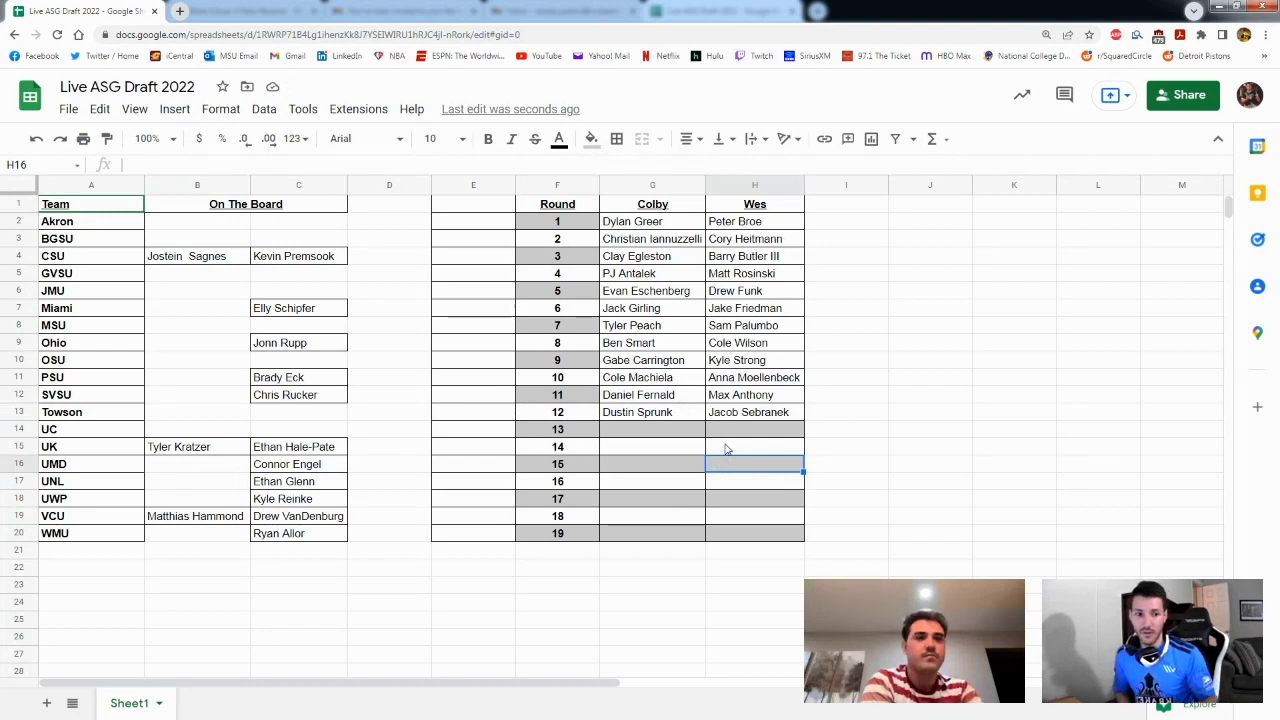
left_click(680, 448)
left_click(712, 448)
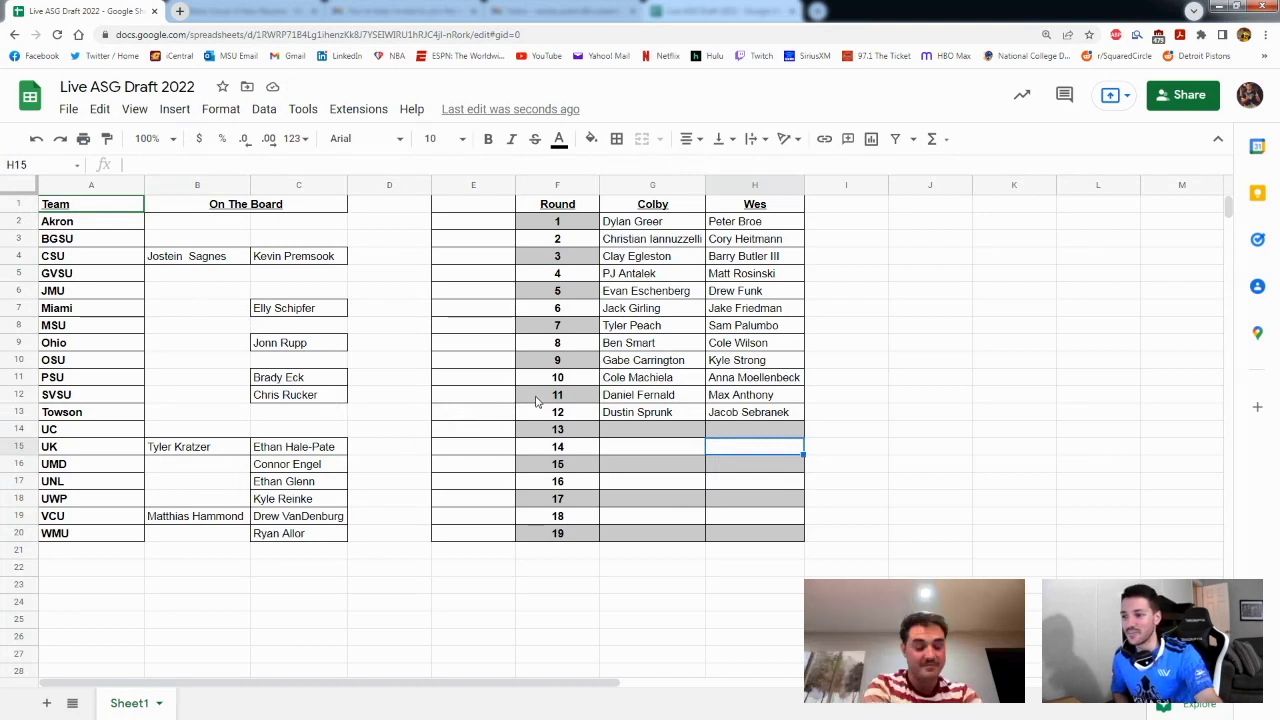
left_click(685, 430)
left_click(740, 432)
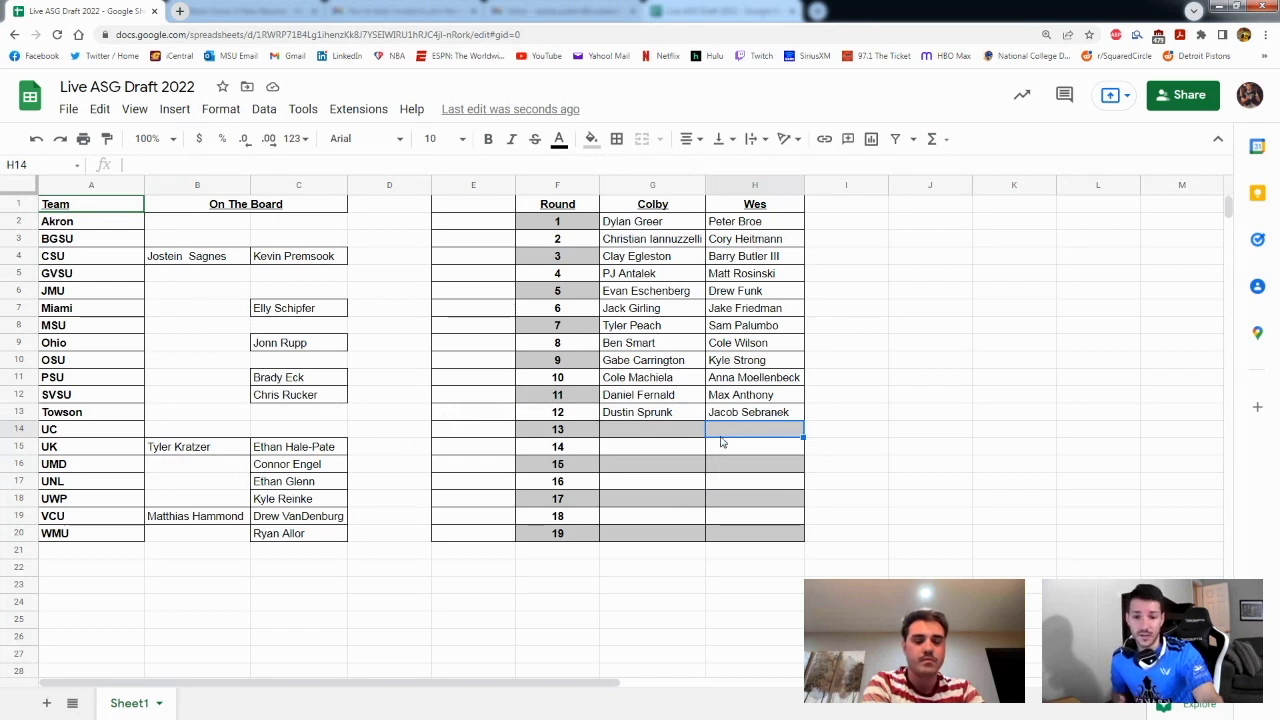
Move the first UK player from B15 into H14 as the second drafter's round 13 pick
left_click(293, 452)
left_click(233, 452)
key("ctrl+c")
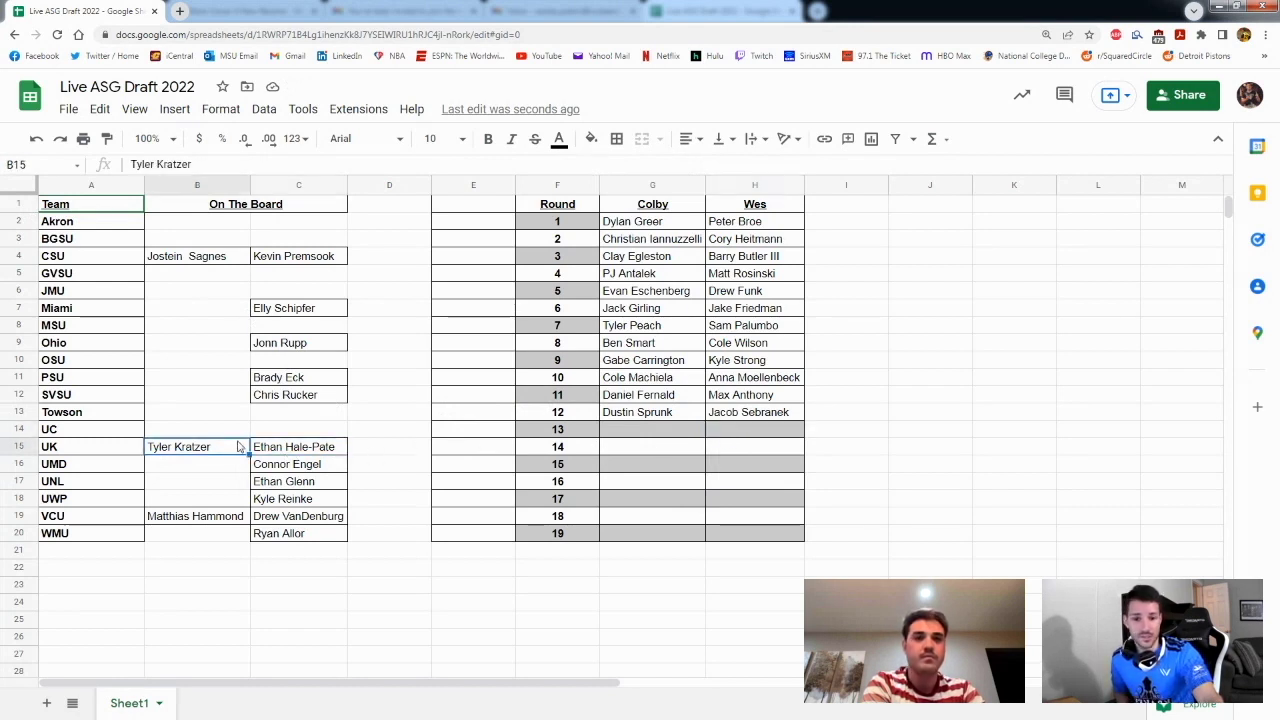
left_click(737, 432)
key("ctrl+v")
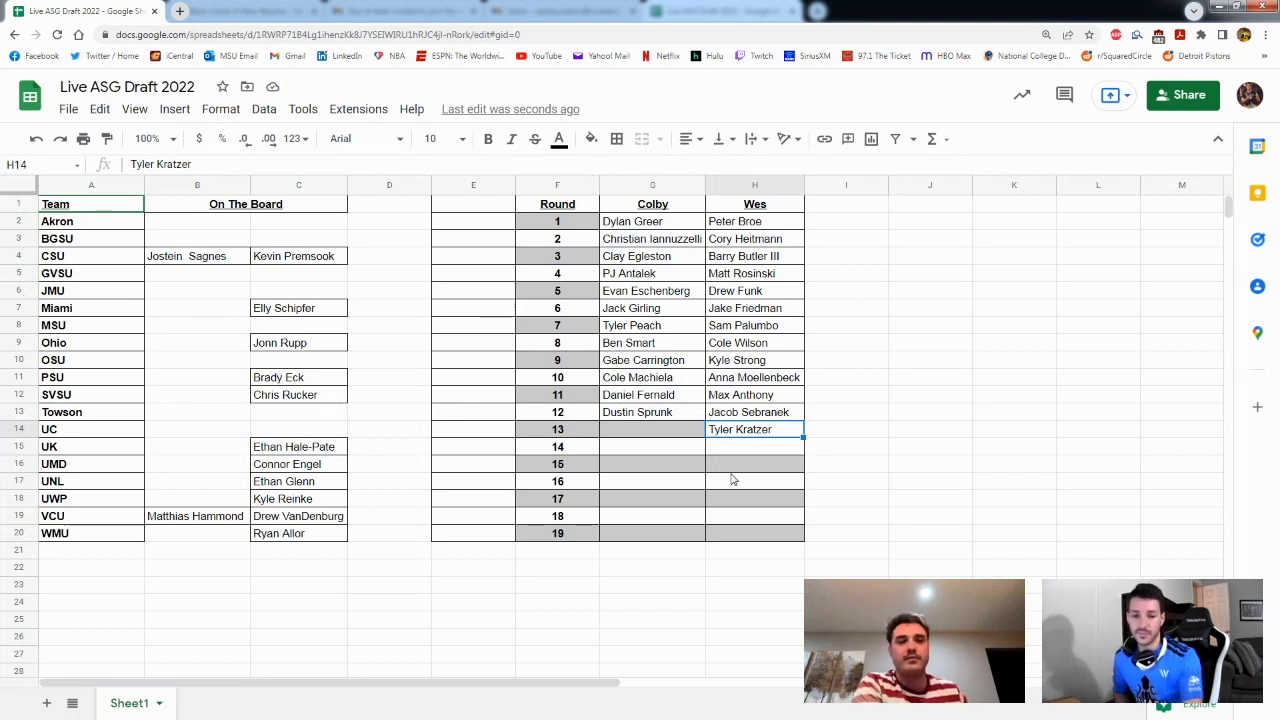
Move the remaining Ohio player from C9 into G14 as the first drafter's round 13 pick
left_click(318, 345)
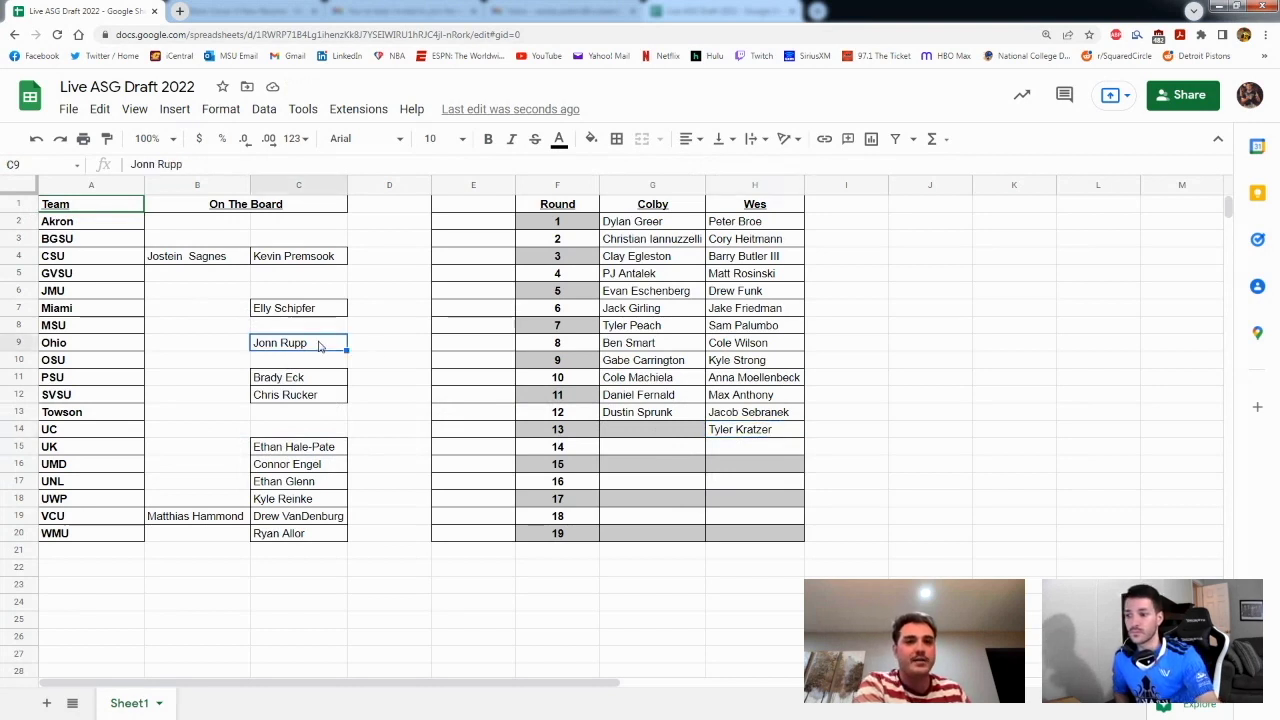
key("ctrl+c")
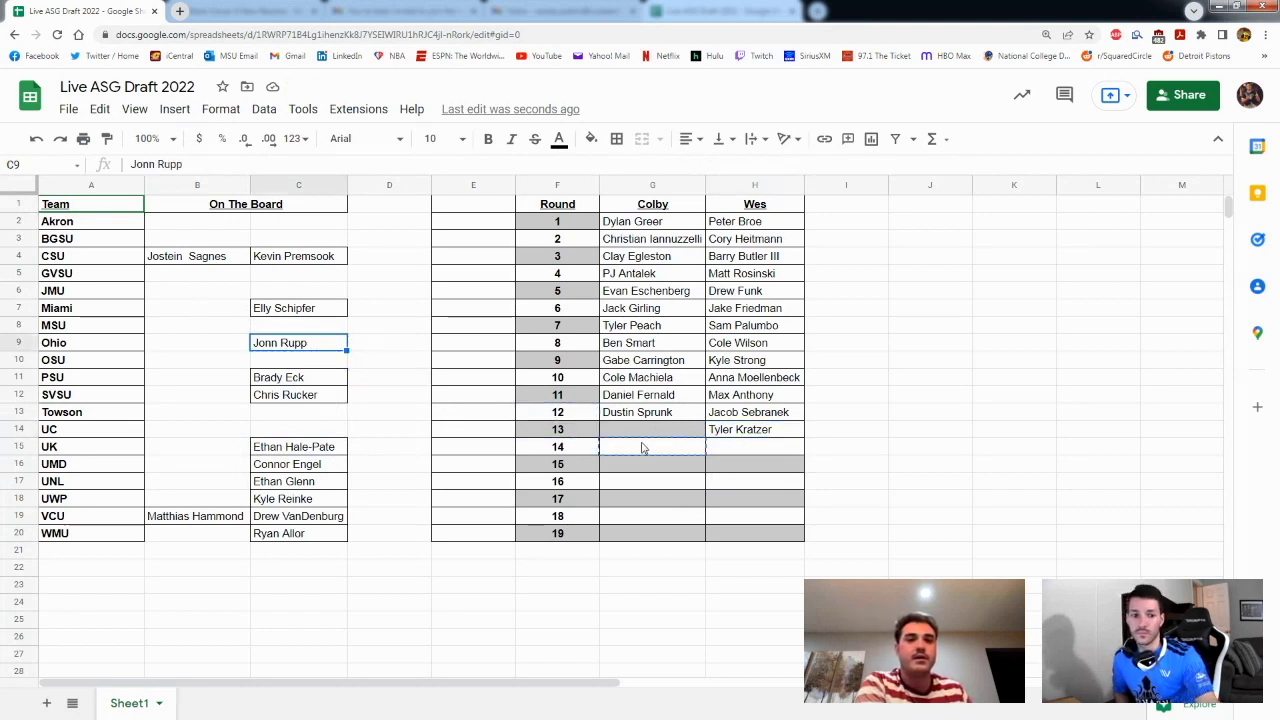
left_click(652, 432)
key("ctrl+v")
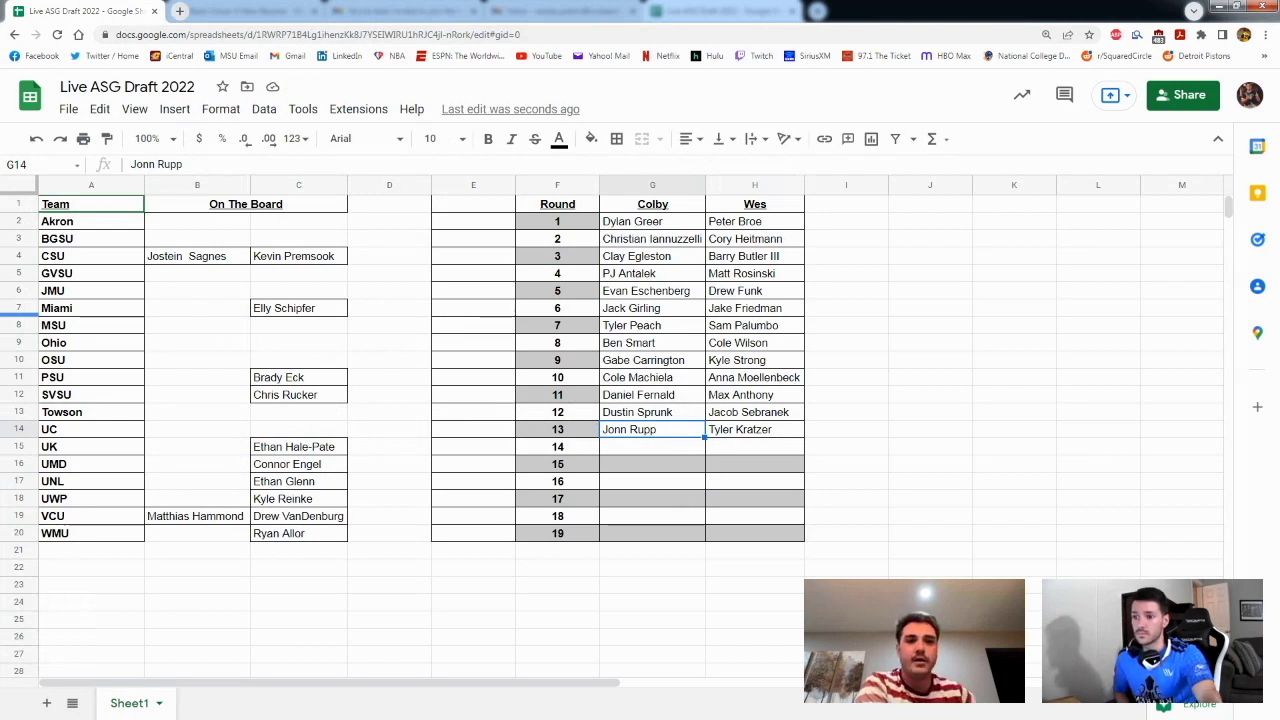
Move the first VCU player from B19 into H15 as the second drafter's round 14 pick and fit column H to its contents
left_click(686, 452)
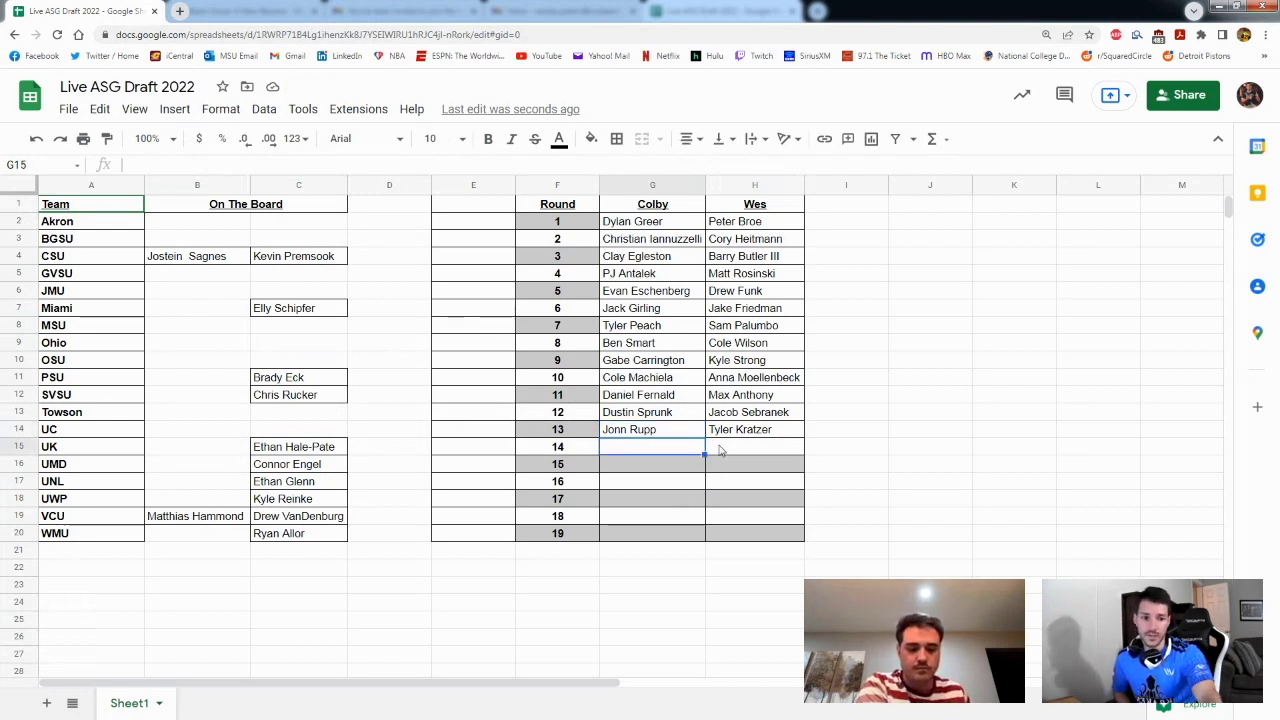
left_click(715, 448)
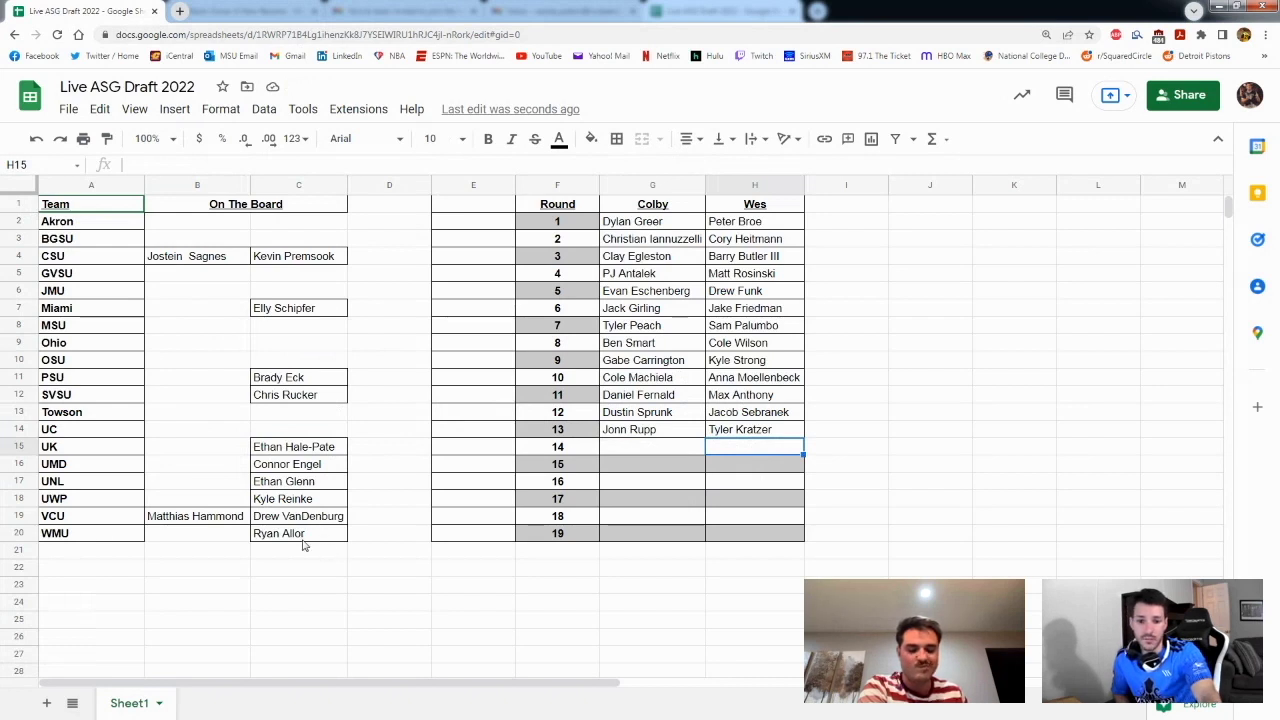
left_click(243, 535)
left_click(268, 536)
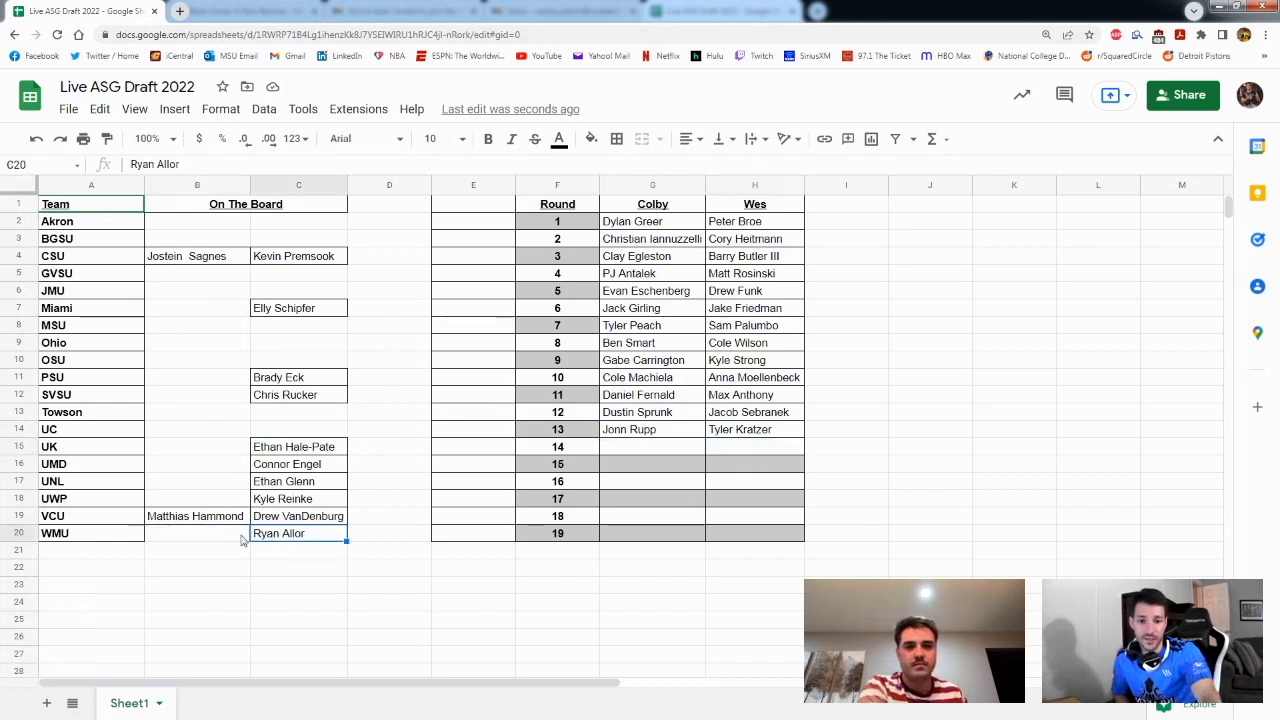
left_click(243, 534)
left_click(268, 520)
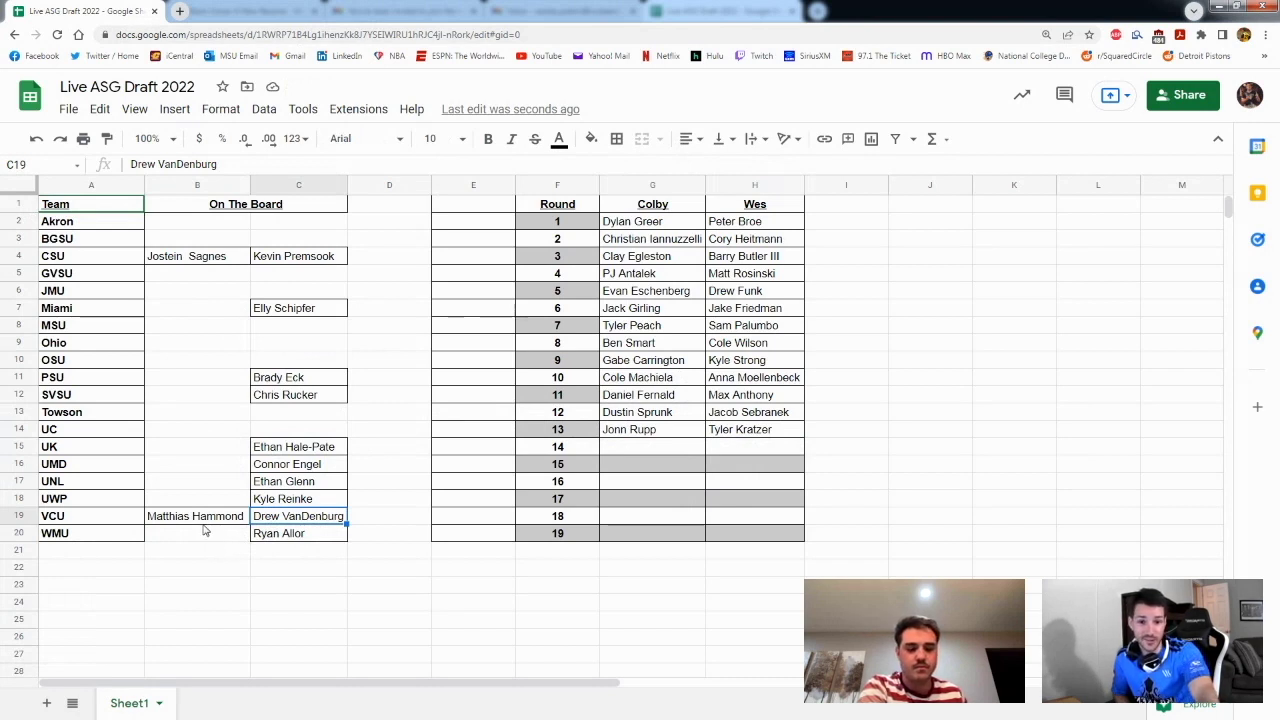
left_click(205, 535)
left_click(268, 545, "shift")
left_click(205, 535)
left_click(220, 518)
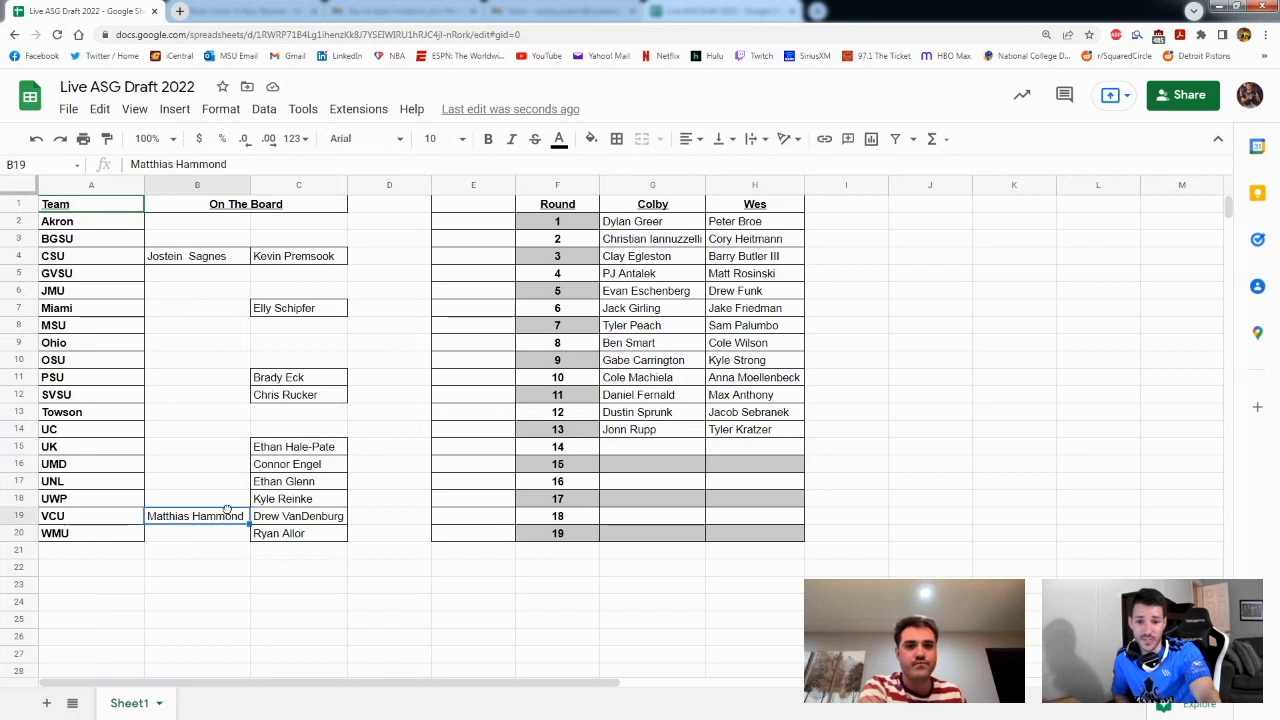
left_click_drag(232, 508, 743, 455)
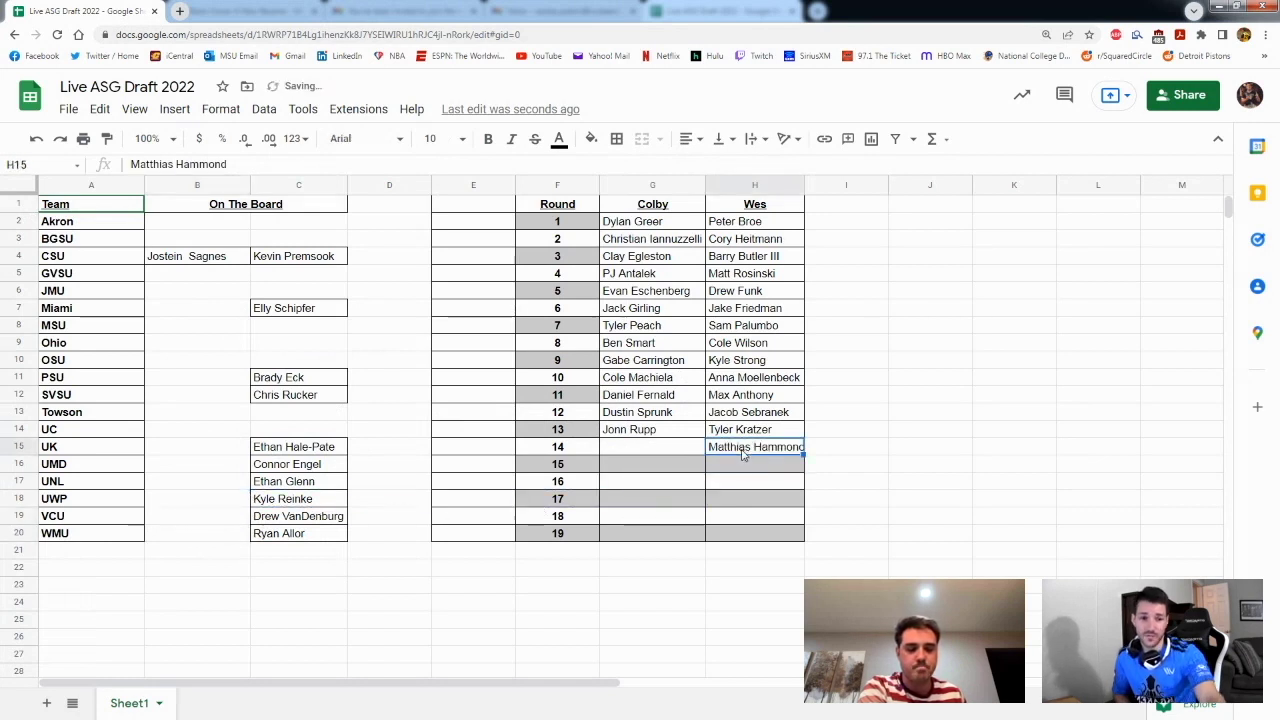
double_click(808, 188)
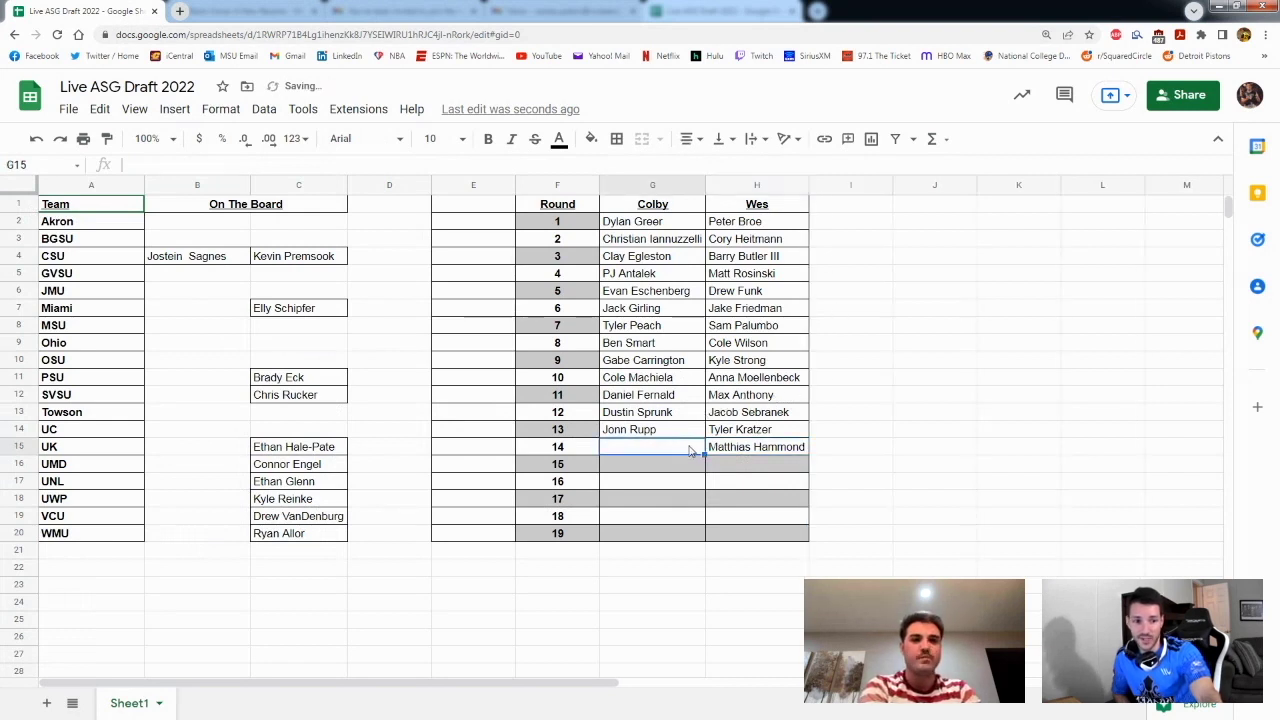
Remove the extra space between the first and last name of the CSU player in B4
left_click_drag(712, 449, 704, 458)
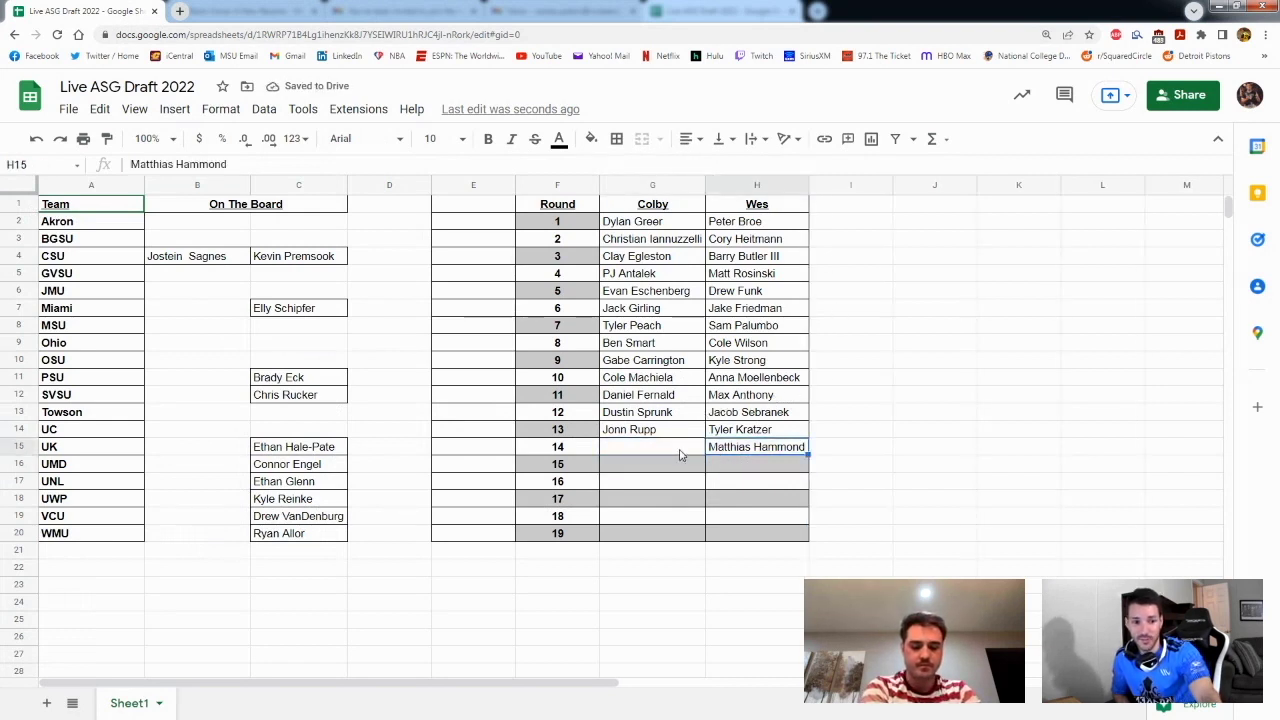
left_click(676, 452)
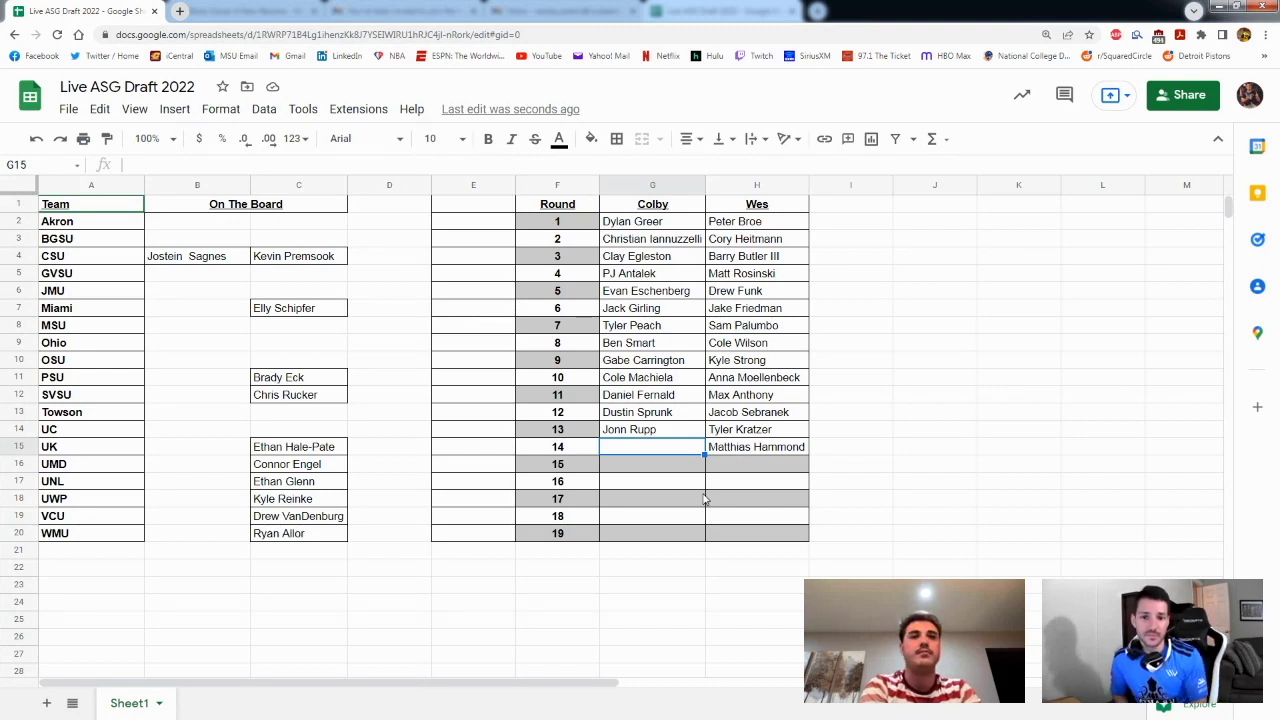
left_click(188, 261)
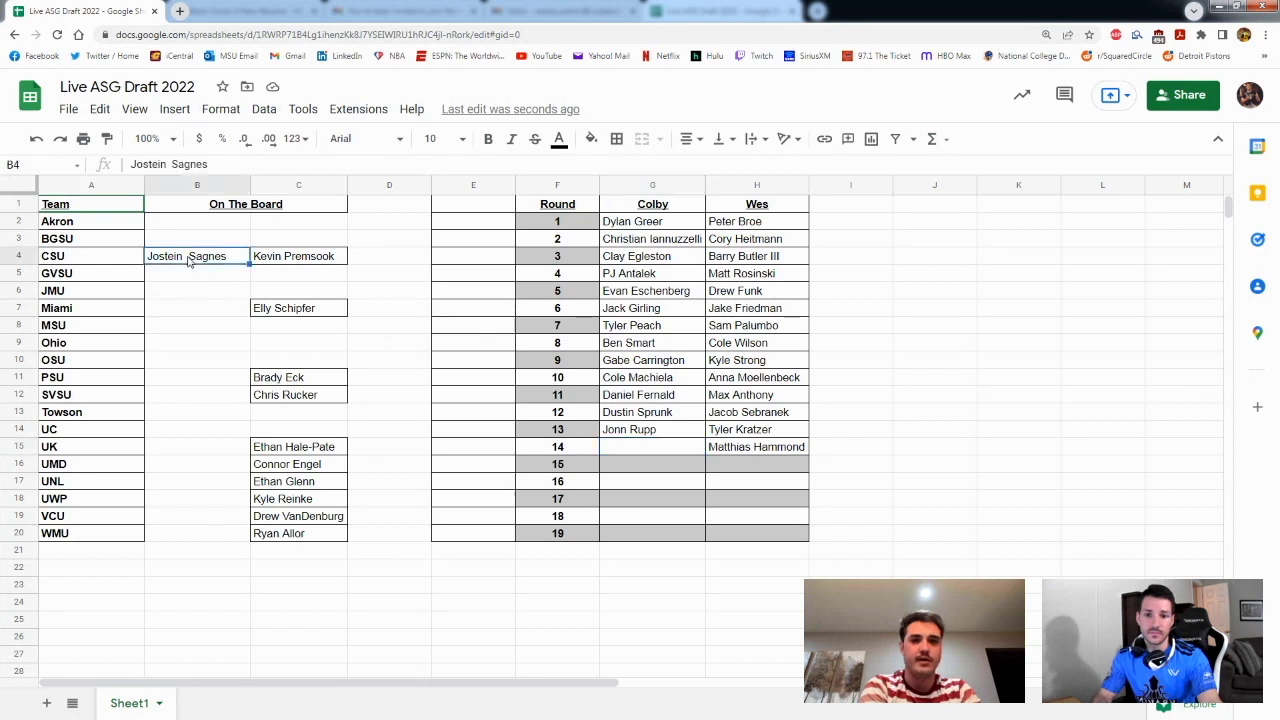
double_click(188, 261)
key("BackSpace")
key("Return")
left_click(218, 348)
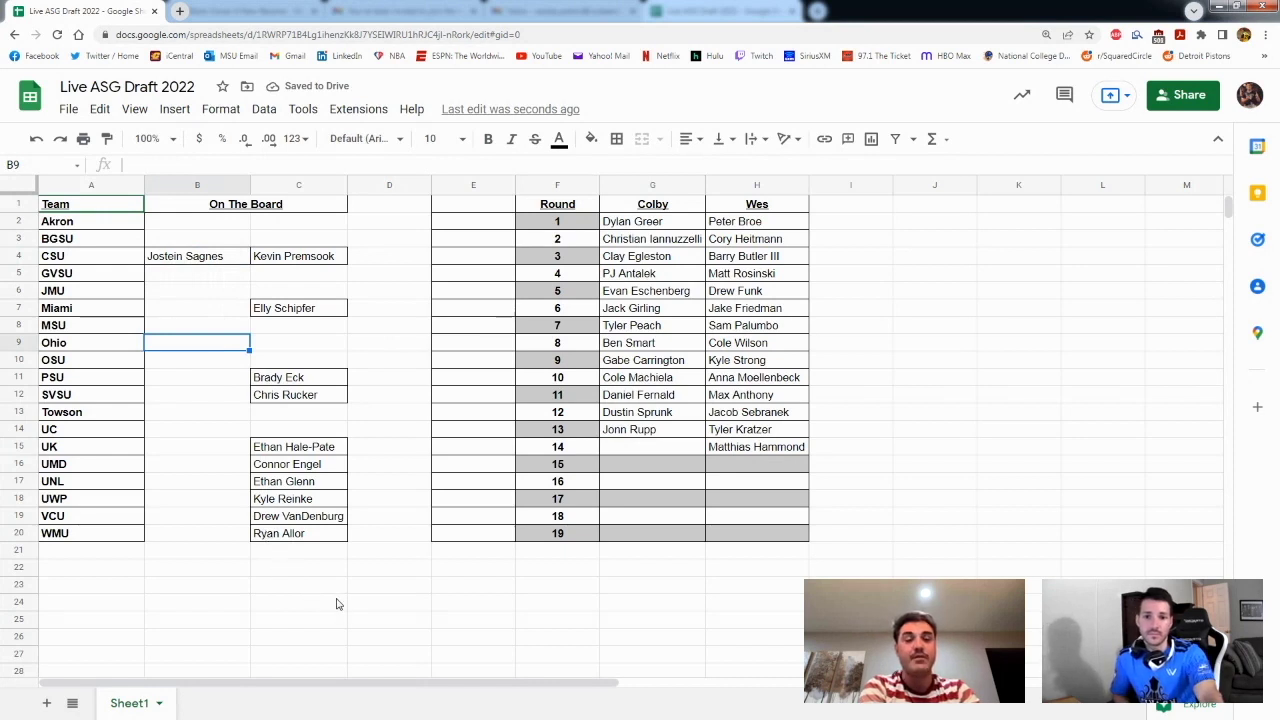
Move the second CSU player from C4 into G15 as the first drafter's round 14 pick
left_click(322, 262)
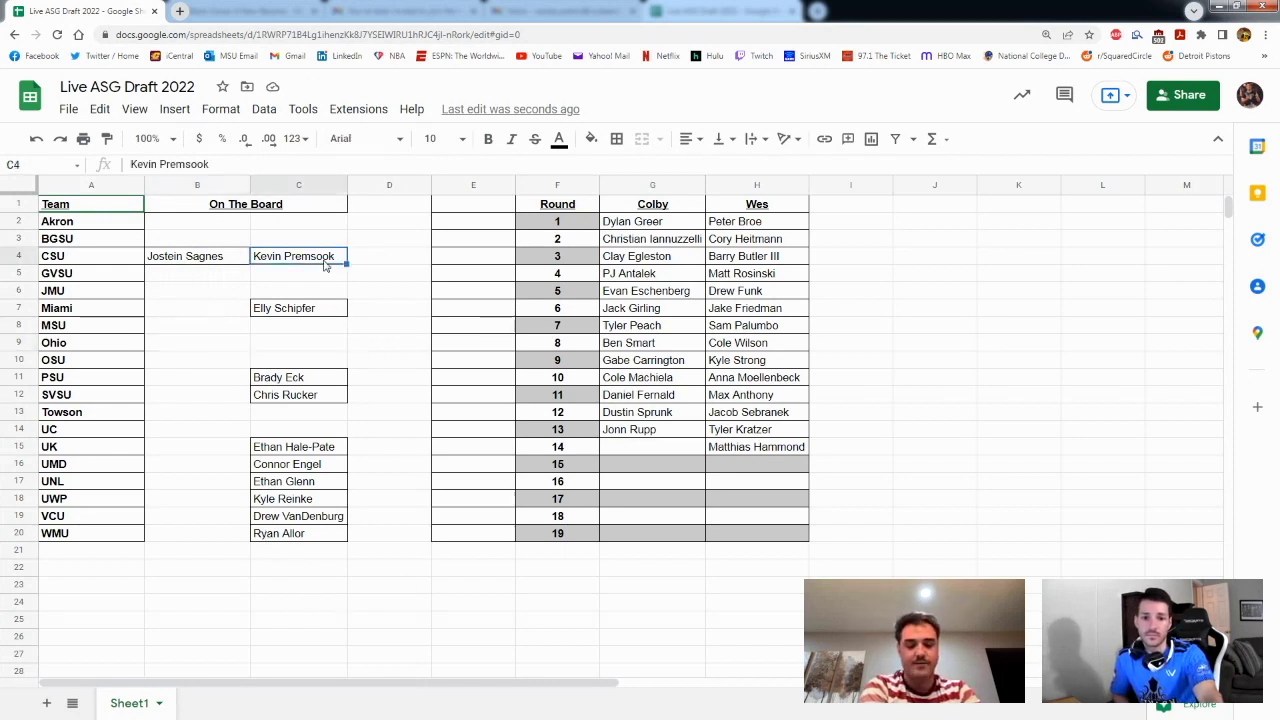
left_click_drag(320, 260, 645, 455)
left_click(753, 471)
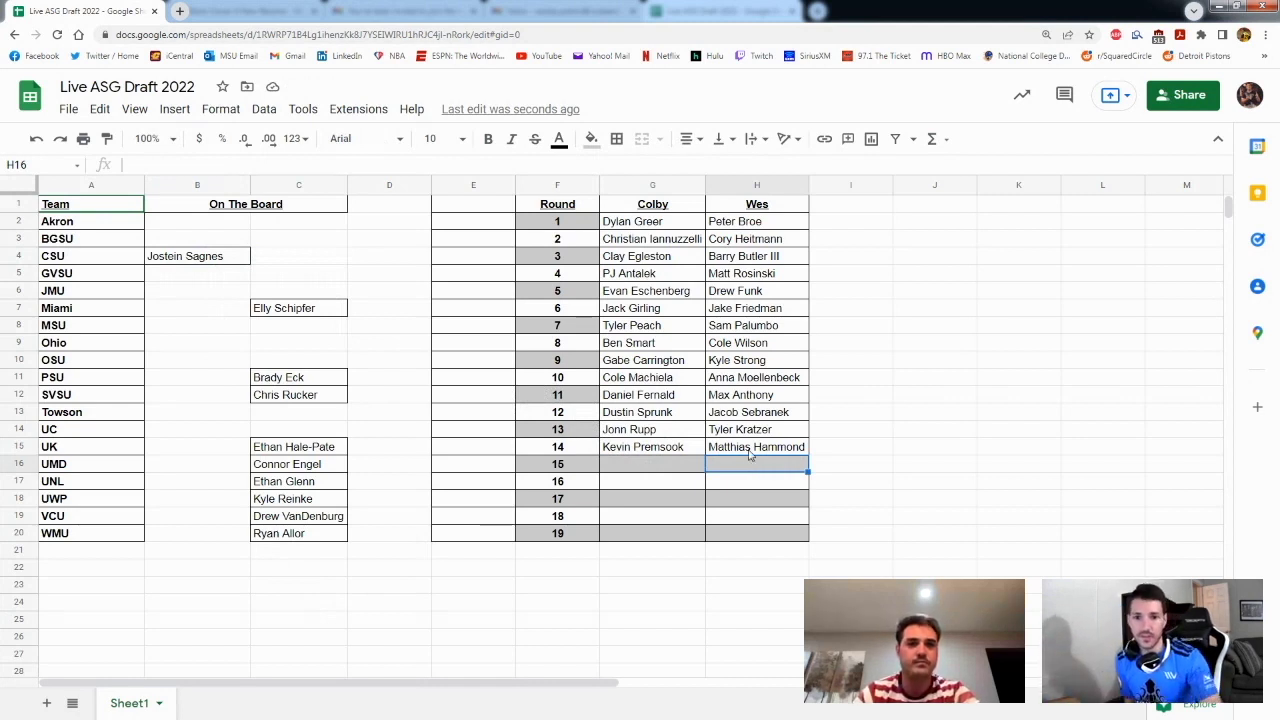
Move the remaining CSU player from B4 into H16 as the second drafter's round 15 pick
left_click(380, 381)
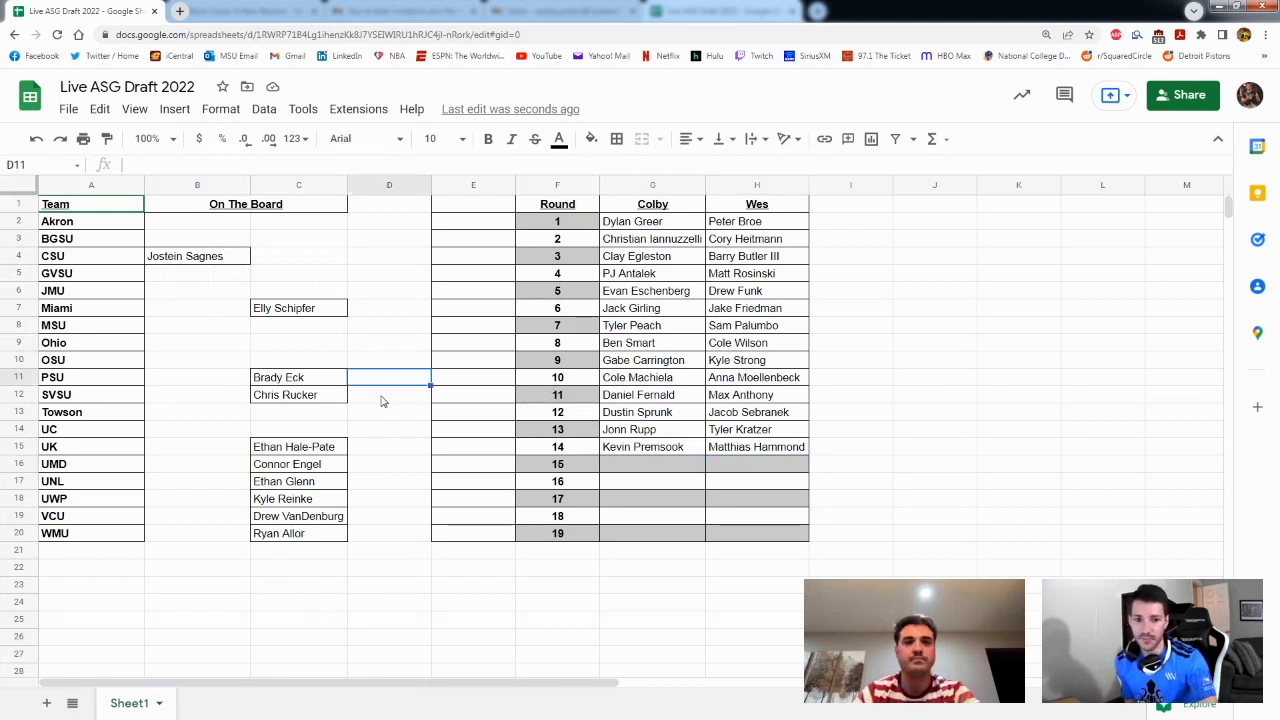
left_click(366, 390)
left_click(329, 395)
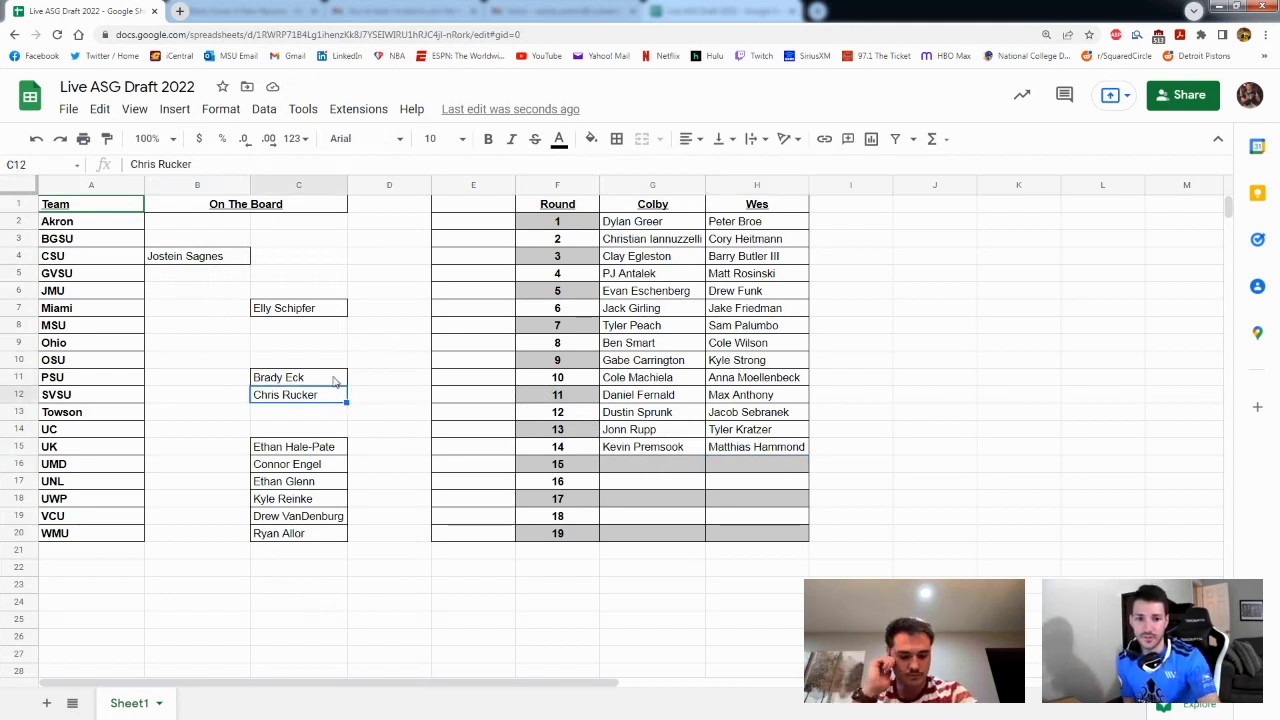
left_click(335, 381)
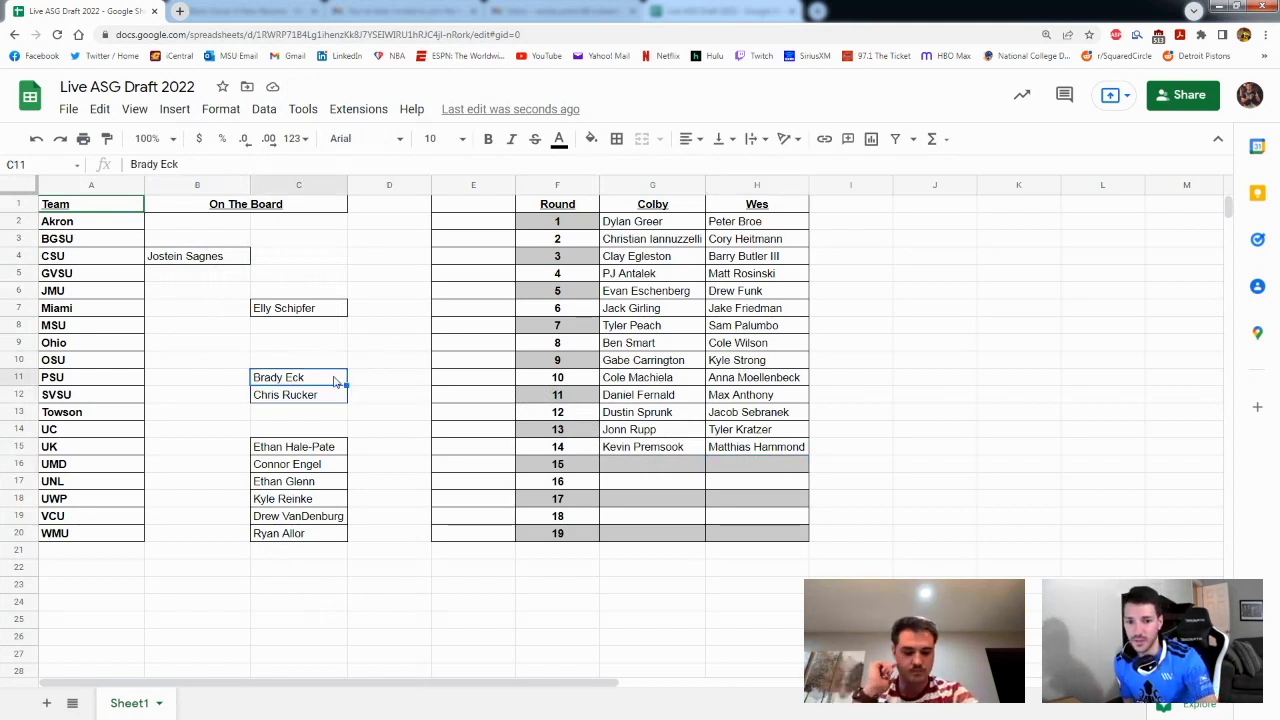
left_click(228, 258)
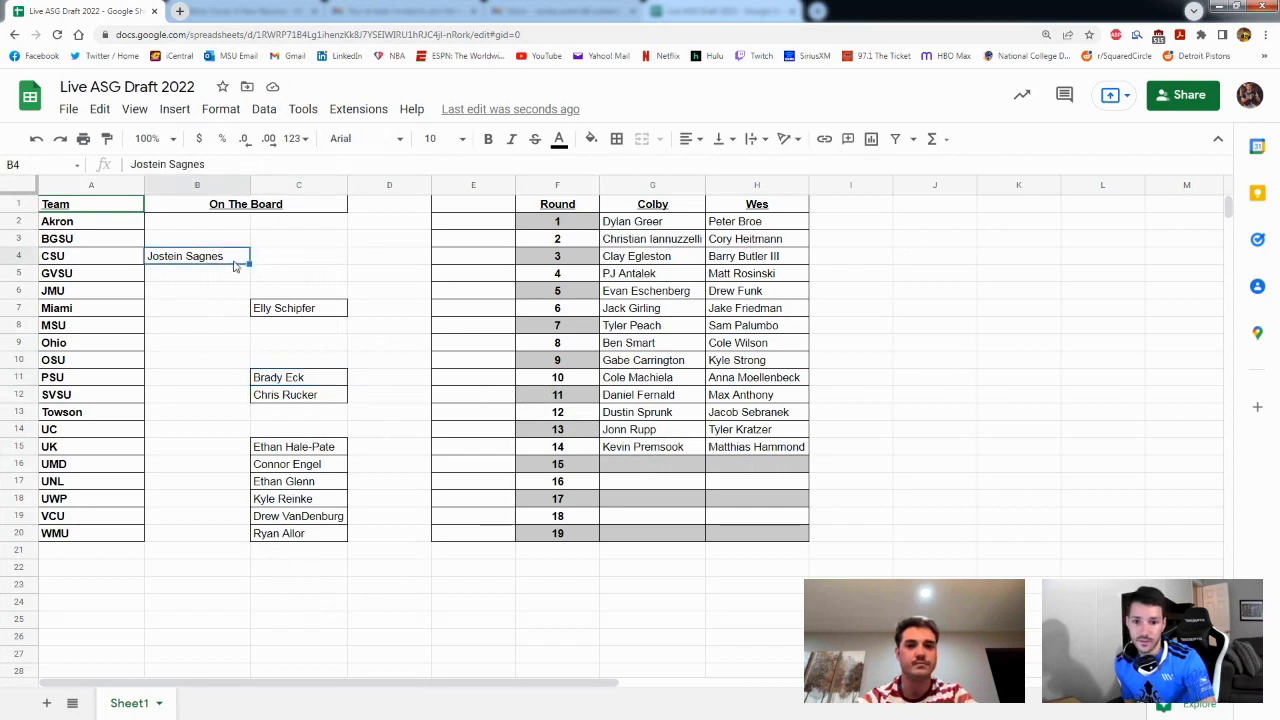
left_click_drag(234, 265, 760, 474)
left_click(754, 487)
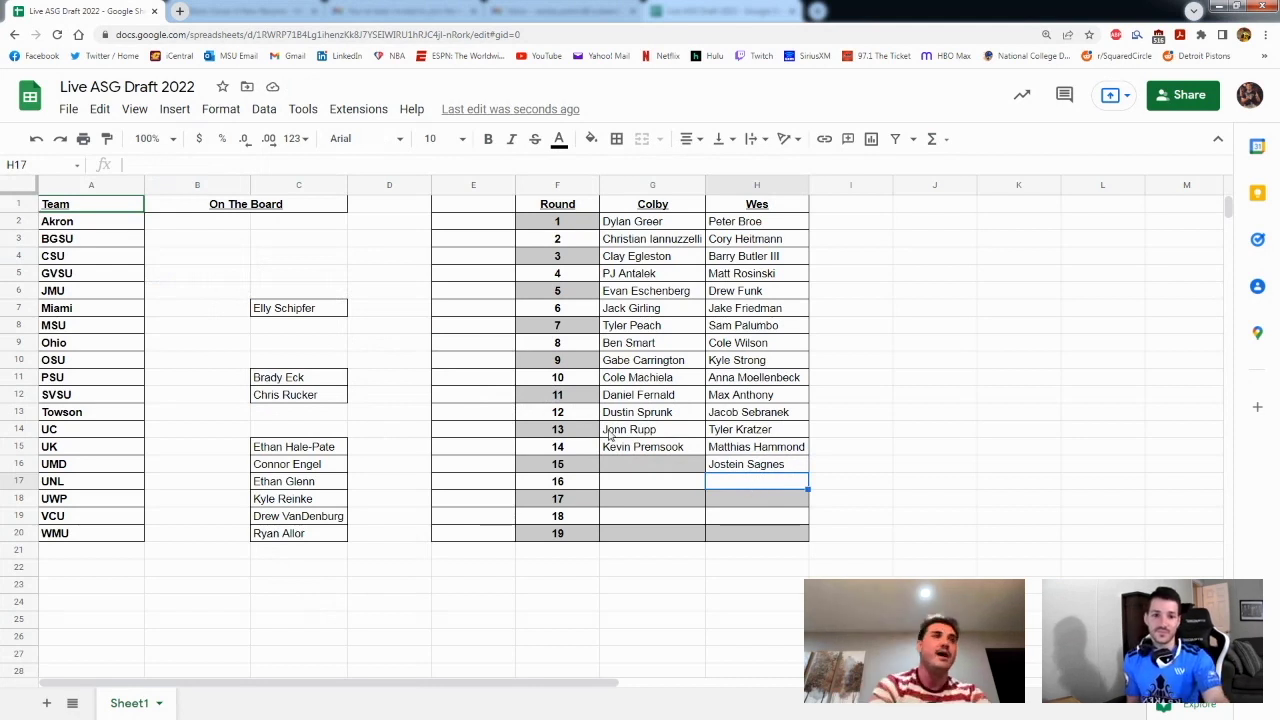
Move the remaining Miami player from C7 into G16 as the first drafter's round 15 pick
left_click(320, 308)
left_click_drag(329, 309, 652, 470)
left_click(764, 506)
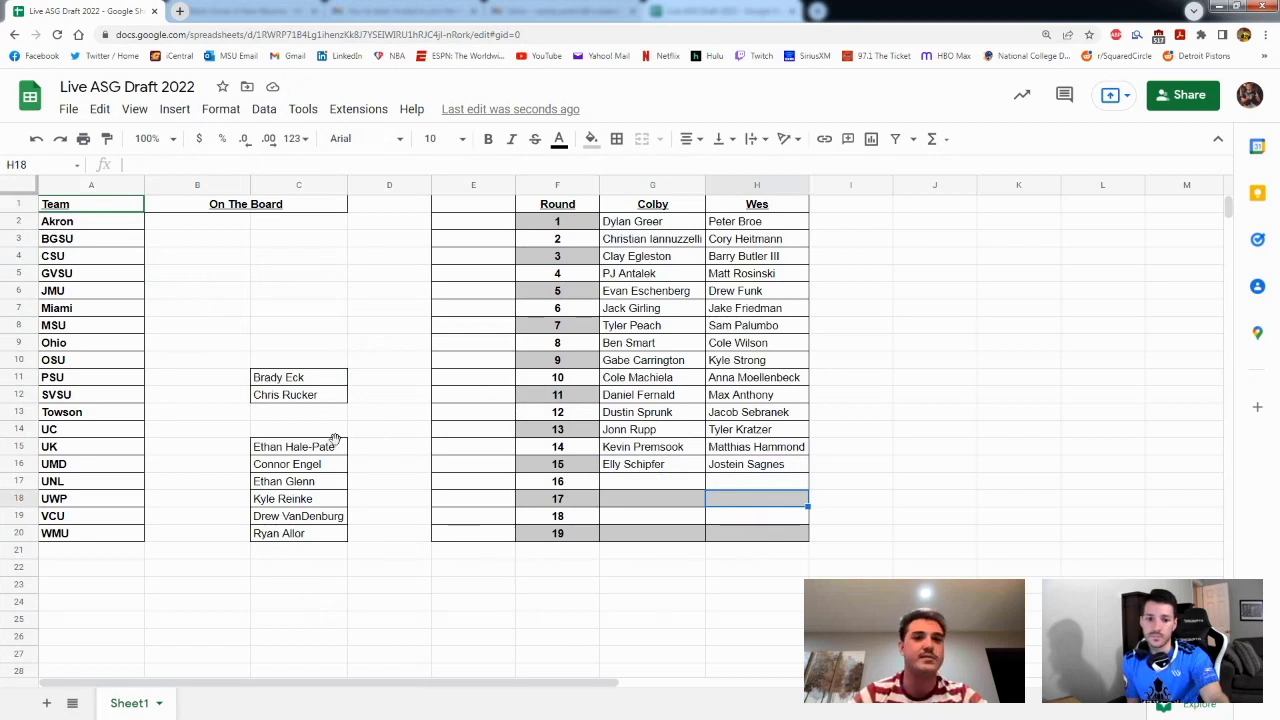
Examine the players still on the board in the UK through WMU rows for the second drafter's round 16 pick
left_click(338, 448)
left_click(337, 426)
left_click(378, 438)
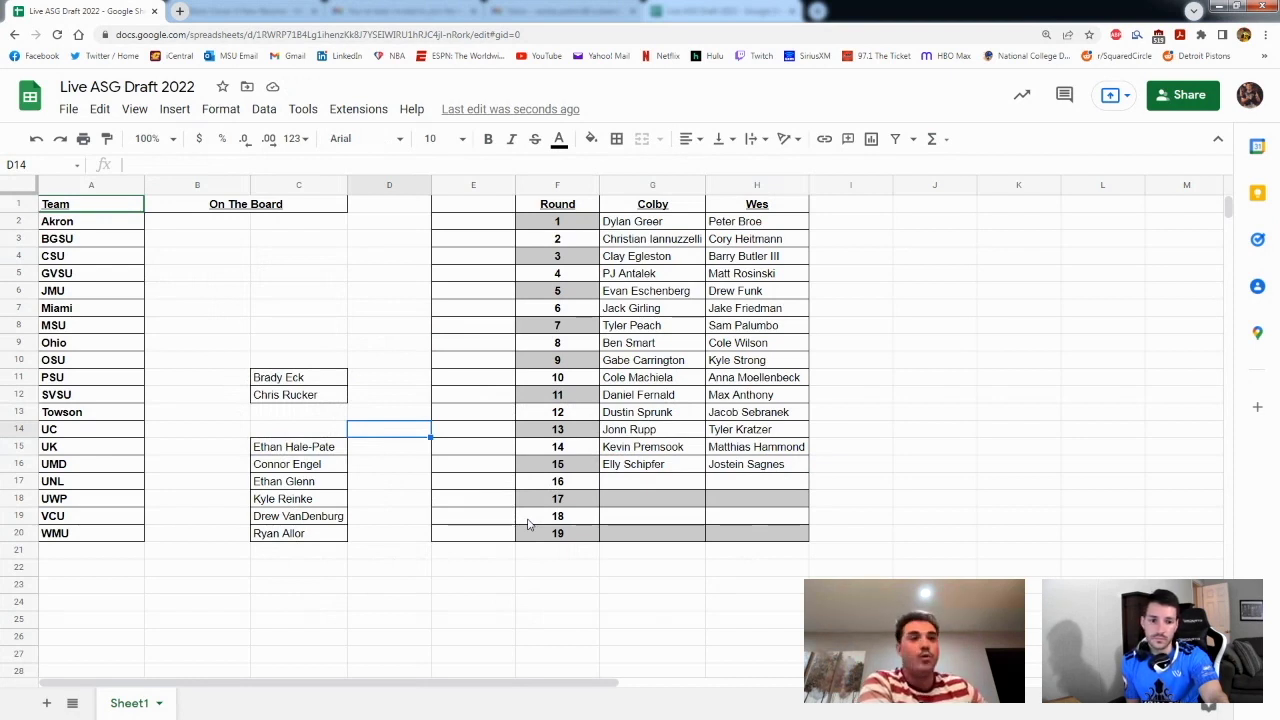
left_click(398, 480)
left_click(397, 433)
left_click(398, 484)
left_click(397, 500)
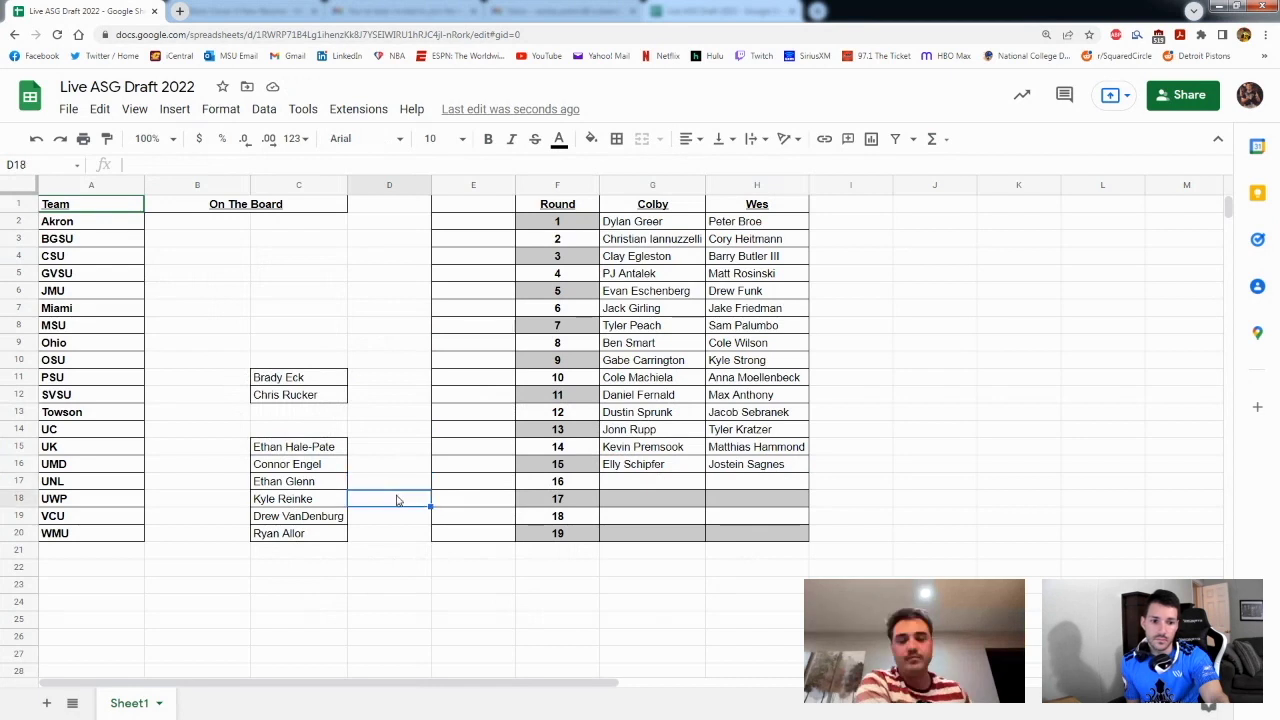
left_click(393, 468)
left_click(395, 487)
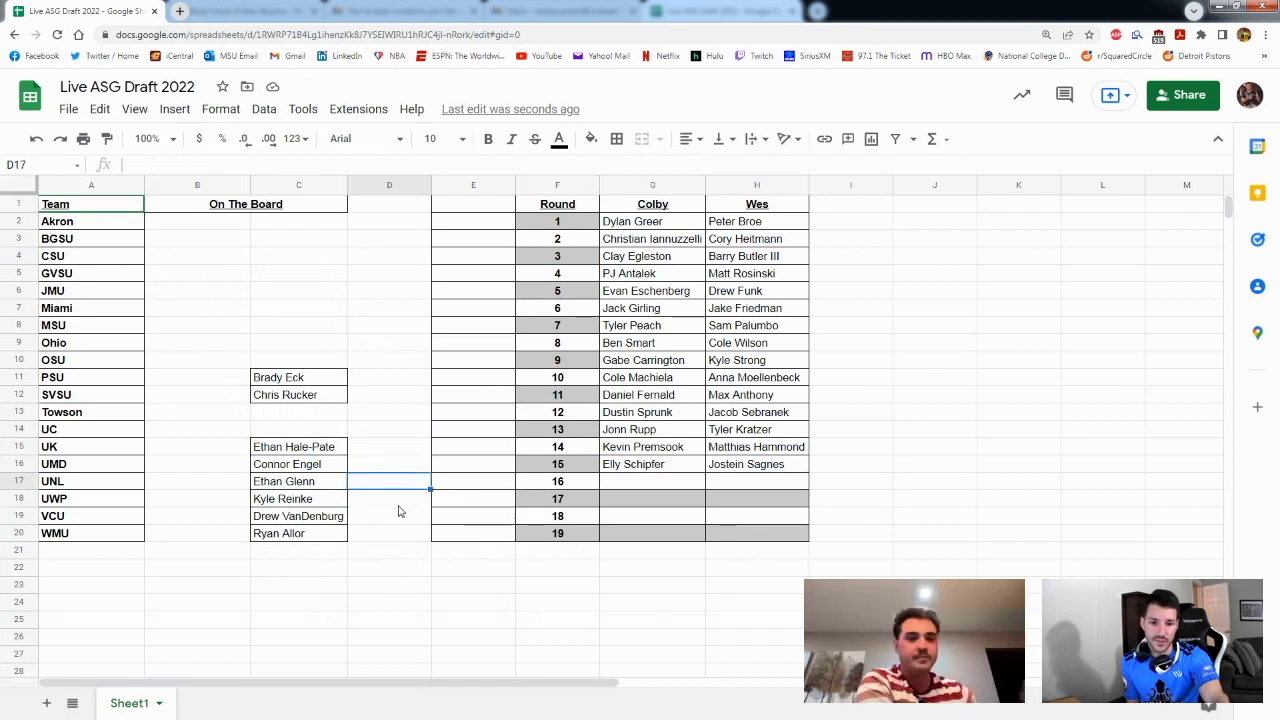
left_click(400, 502)
left_click(400, 521)
left_click(400, 534)
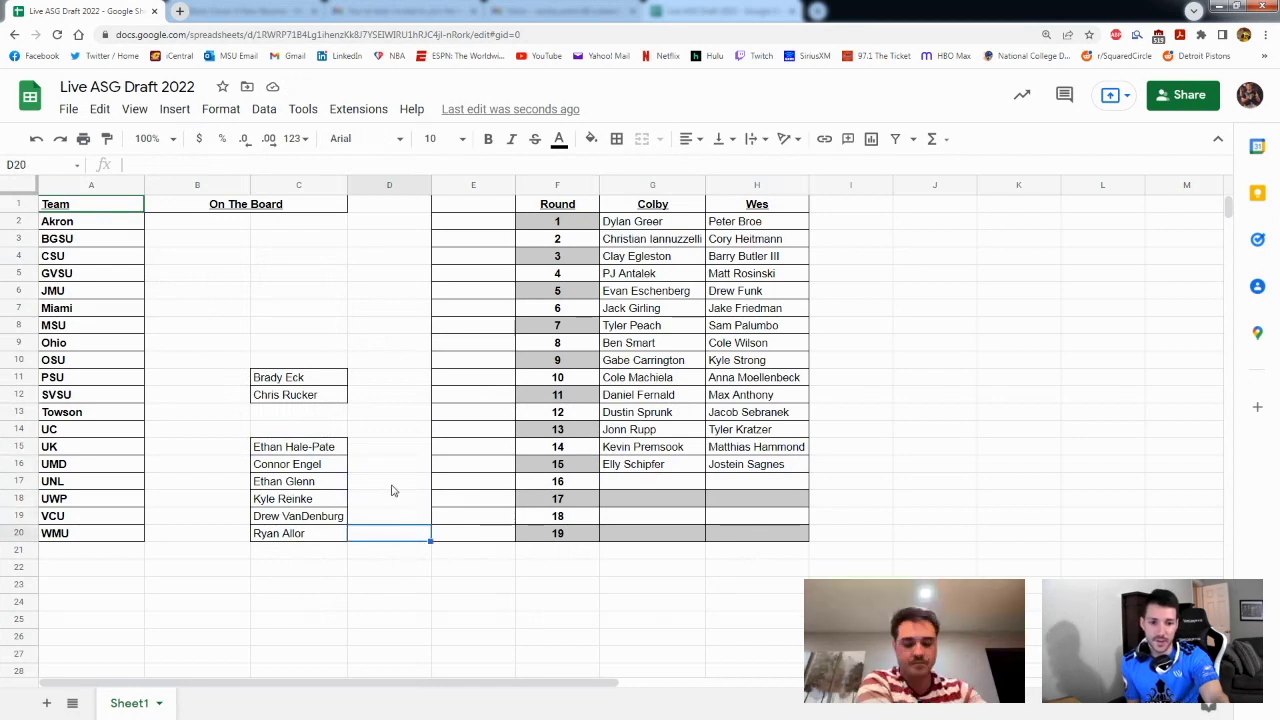
left_click(393, 490)
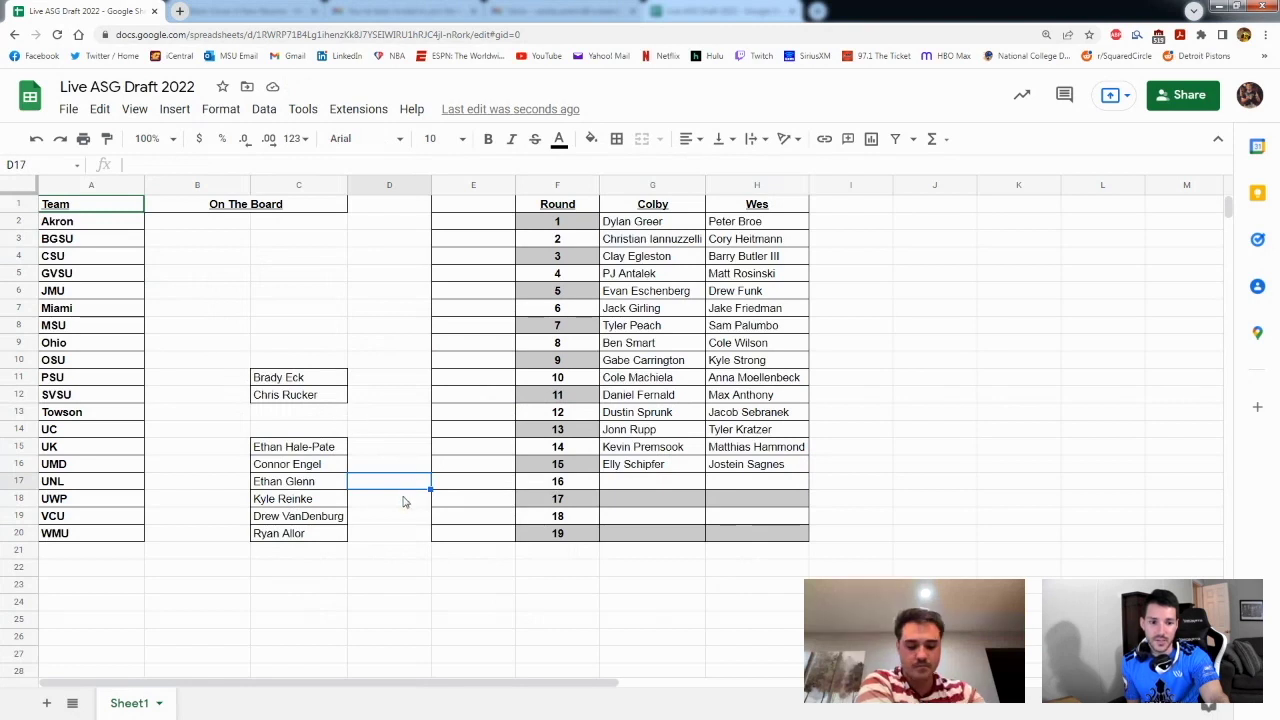
Move the remaining SVSU player from C12 into H17 as the second drafter's round 16 pick
left_click(320, 397)
left_click_drag(322, 403, 742, 489)
key("Down")
key("Down")
key("Down")
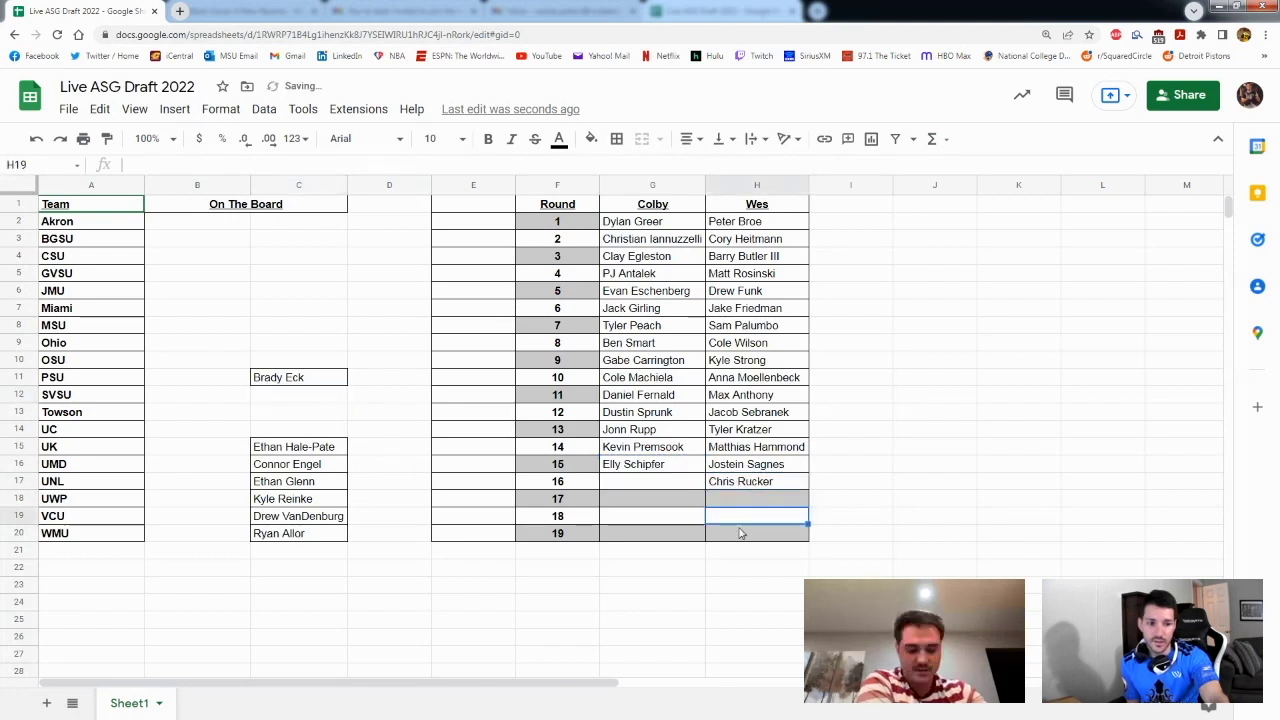
left_click(734, 518)
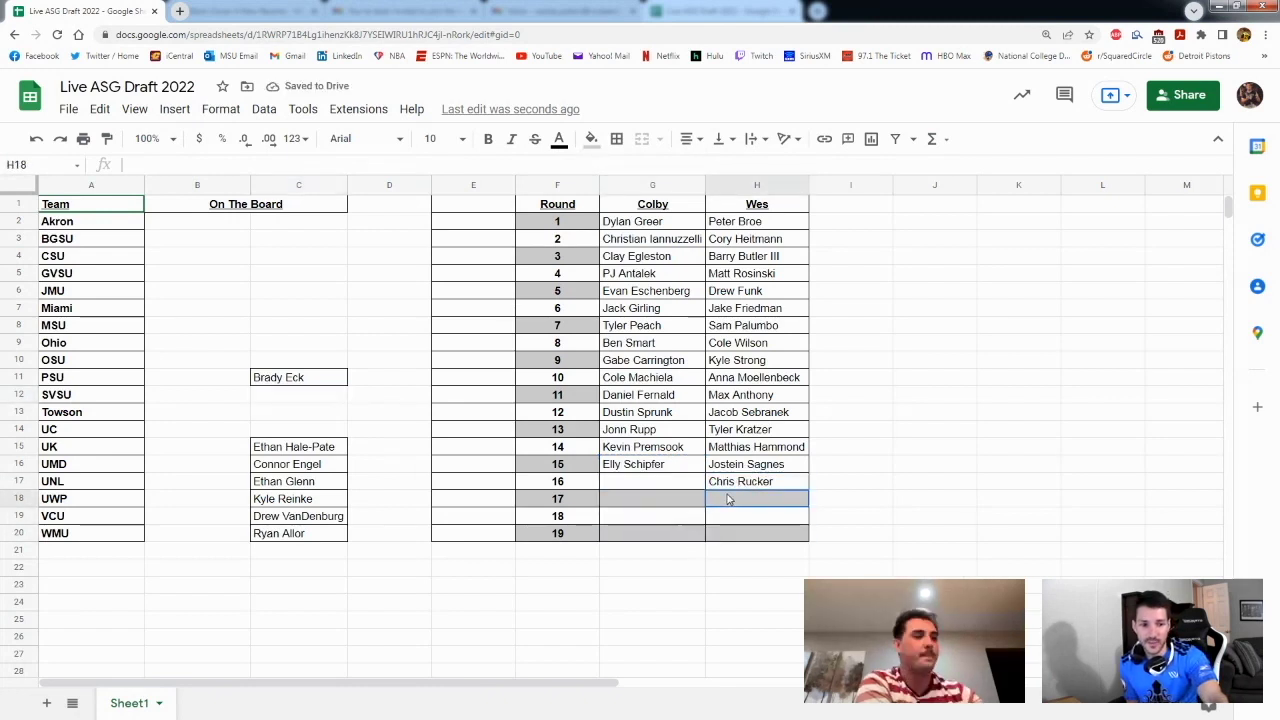
key("Up")
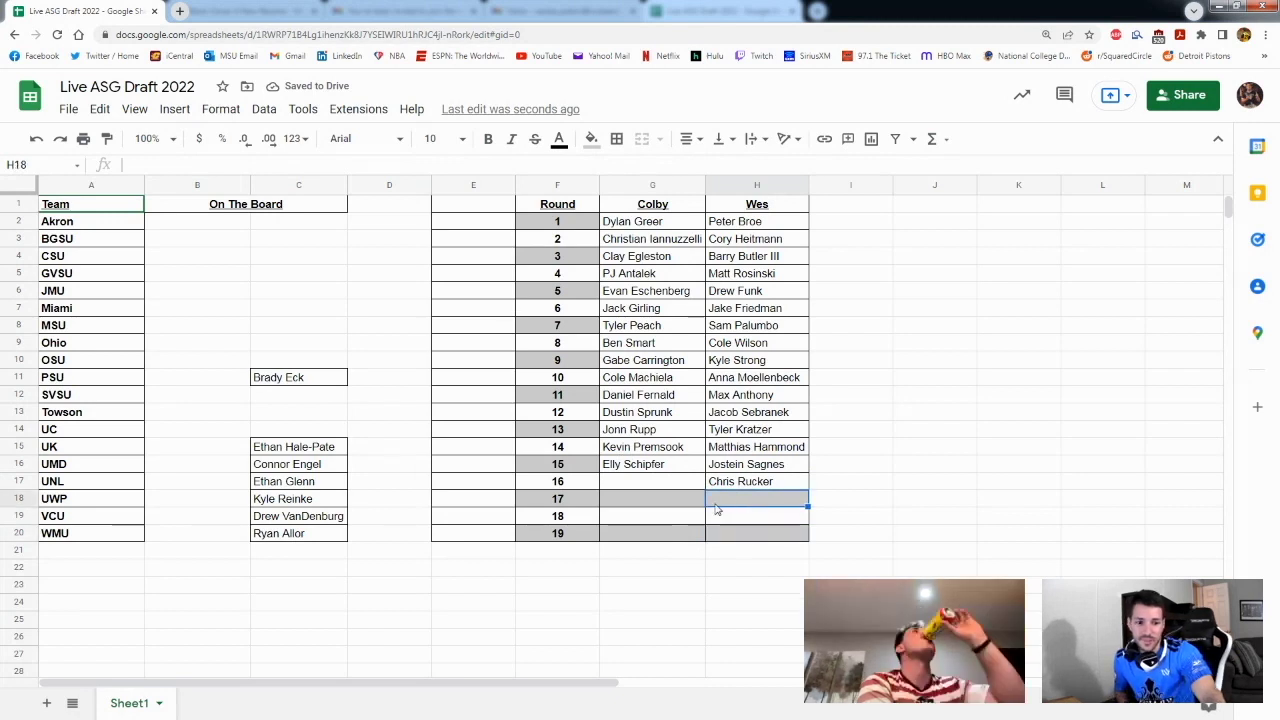
key("Left")
key("Down")
key("Right")
key("Down")
left_click(679, 537)
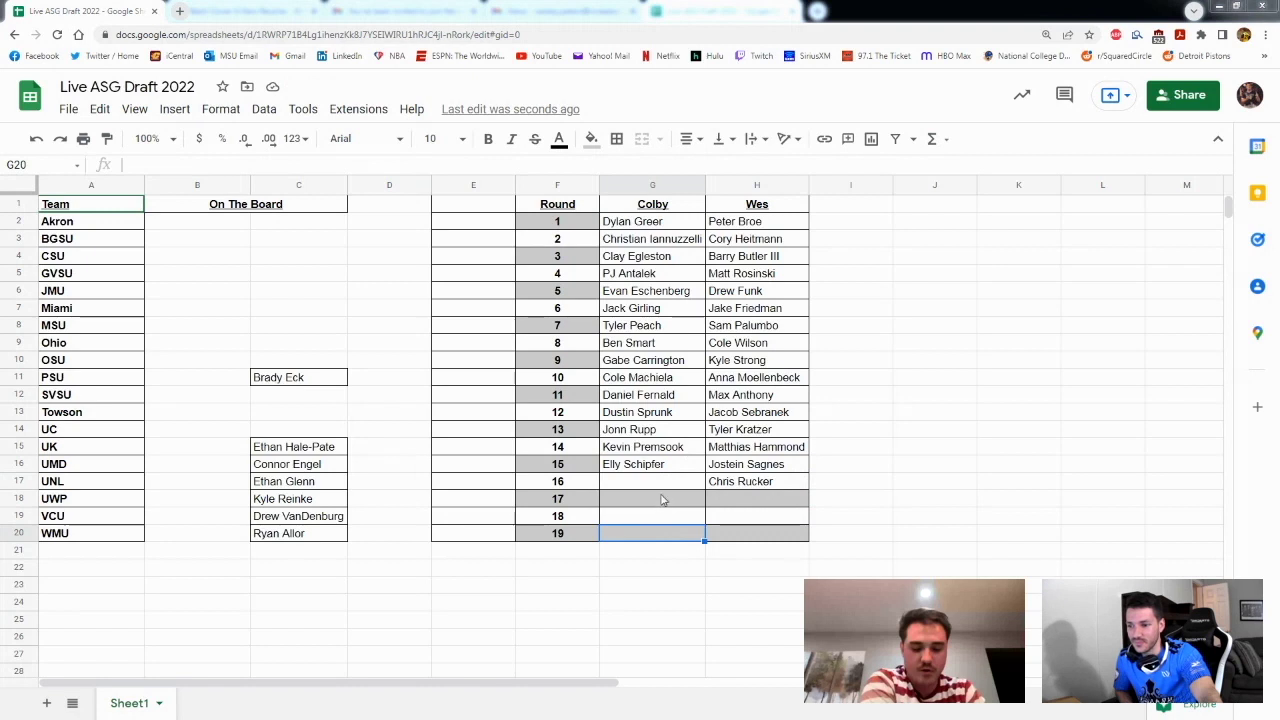
Move the remaining PSU player from C11 into G17 as the first drafter's round 16 pick
left_click(329, 384)
left_click_drag(329, 388, 640, 488)
left_click(648, 515)
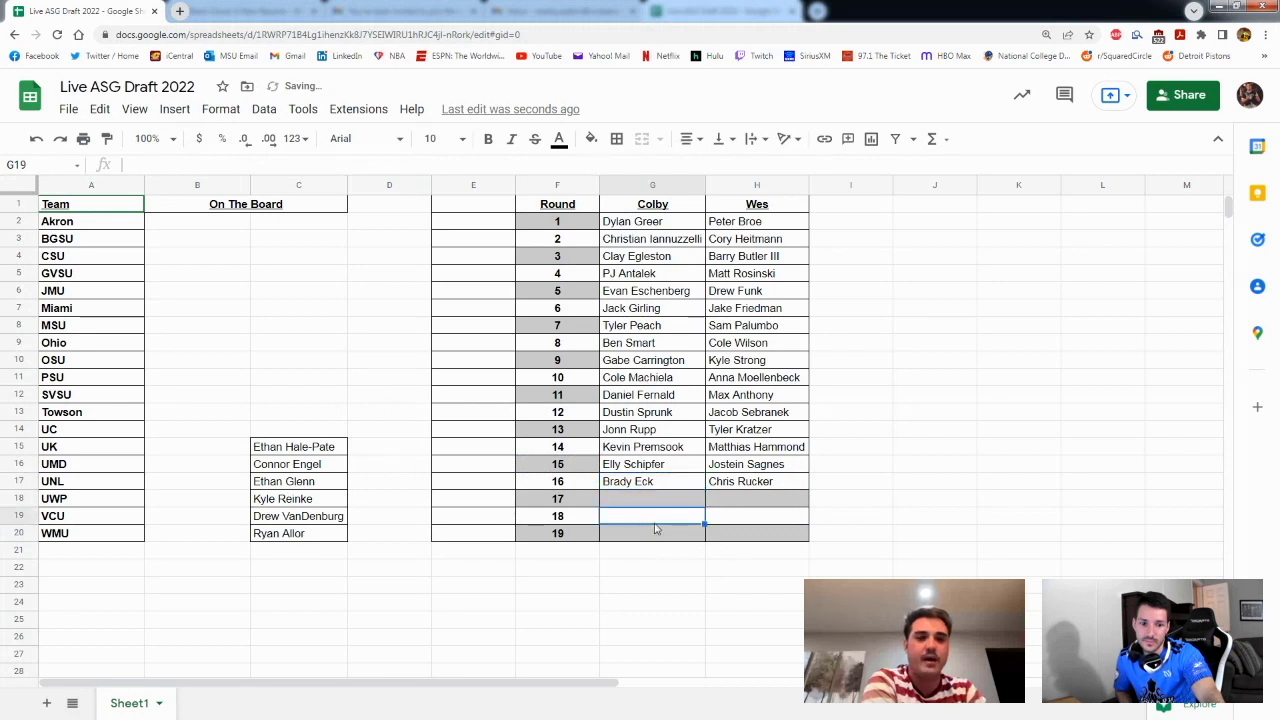
key("Down")
key("Right")
left_click(732, 518)
left_click(735, 538)
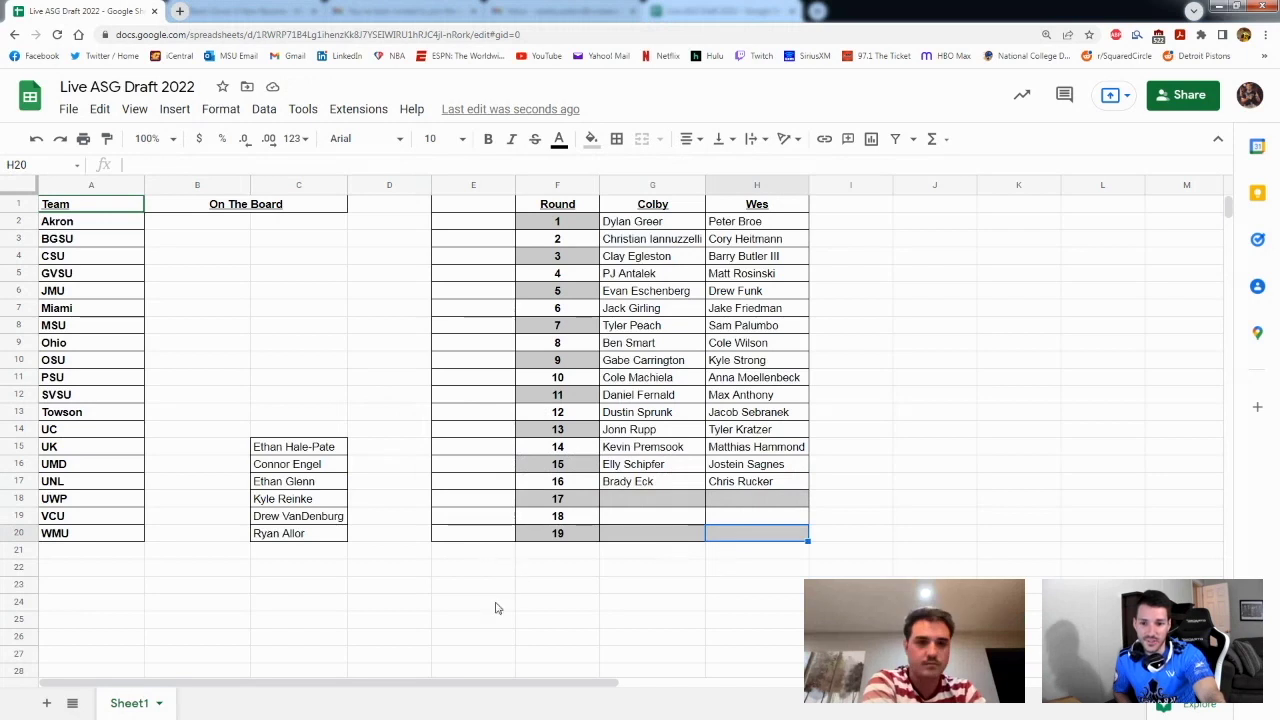
Compare the remaining board players in C15:C20 for the second drafter's round 17 pick
left_click_drag(390, 468, 391, 530)
left_click(391, 530)
left_click(391, 519)
left_click(387, 452)
left_click(387, 468)
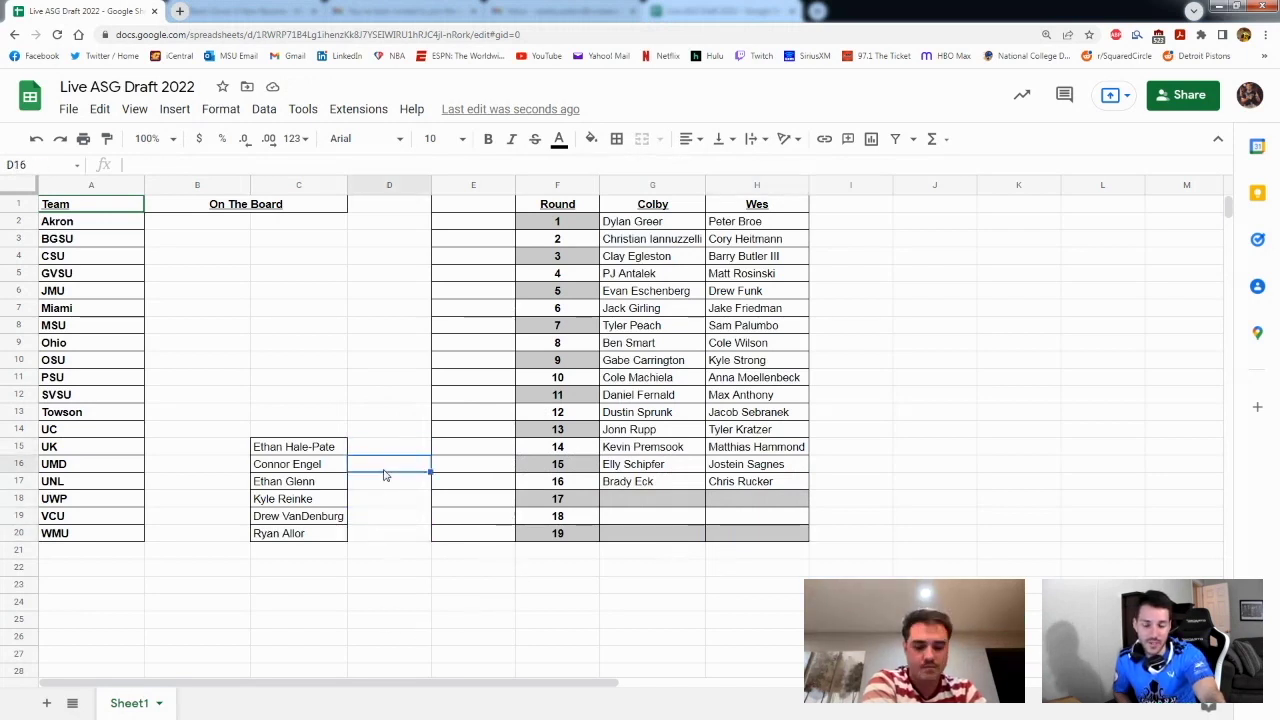
left_click(384, 490)
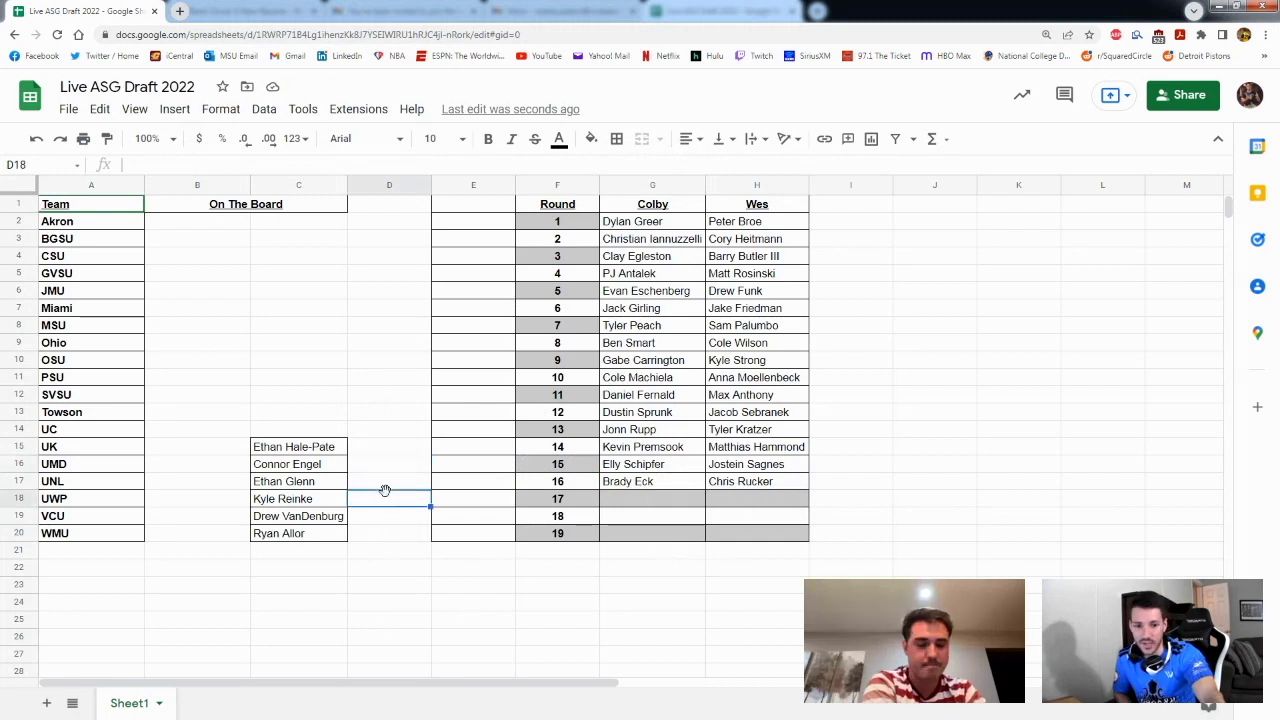
left_click(384, 515)
left_click(384, 526)
left_click(381, 451)
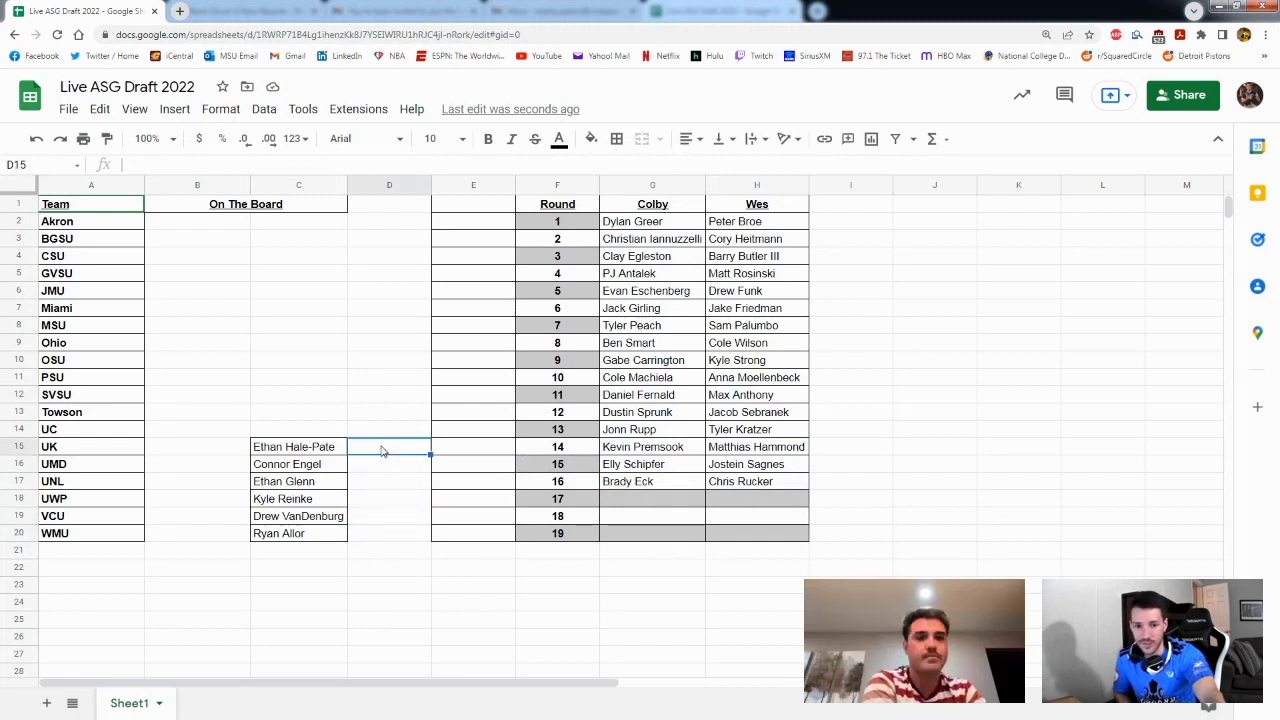
Move the remaining UNL player from C17 into H18 as the second drafter's round 17 pick
left_click(322, 486)
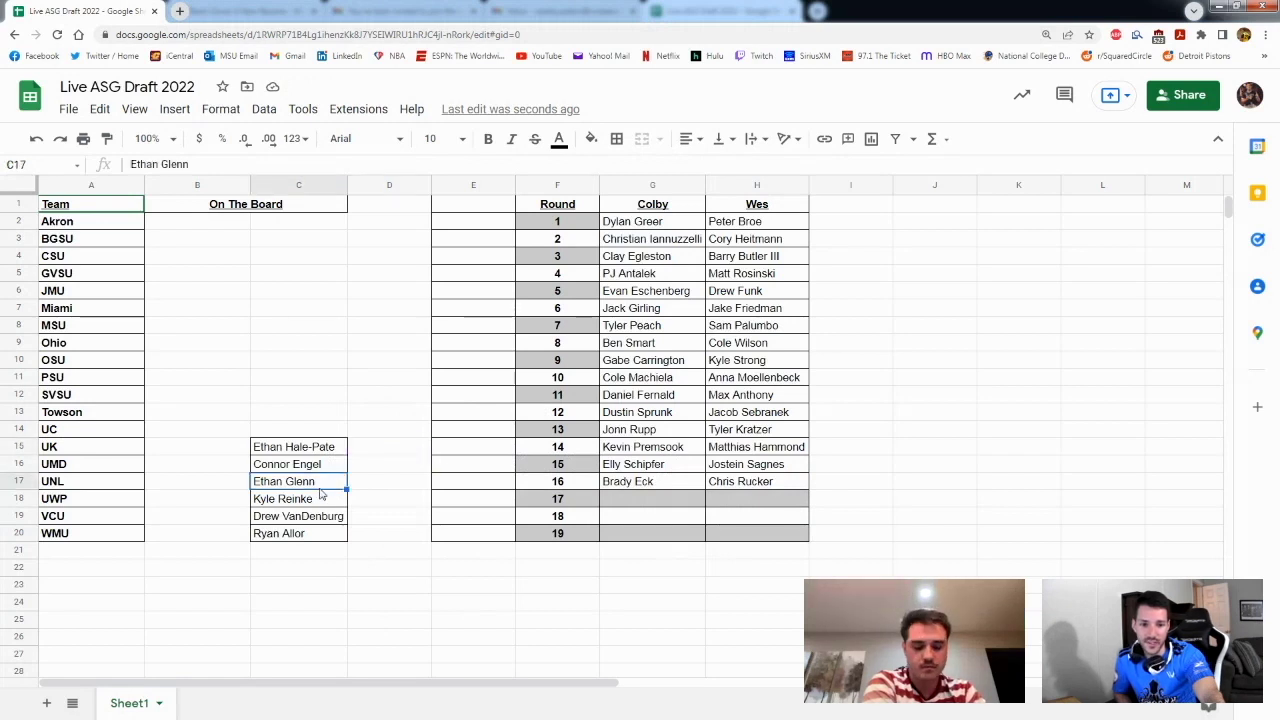
left_click_drag(316, 490, 730, 505)
left_click(725, 532)
left_click(684, 532)
left_click(676, 500)
left_click(740, 504)
left_click(652, 500)
left_click(730, 505)
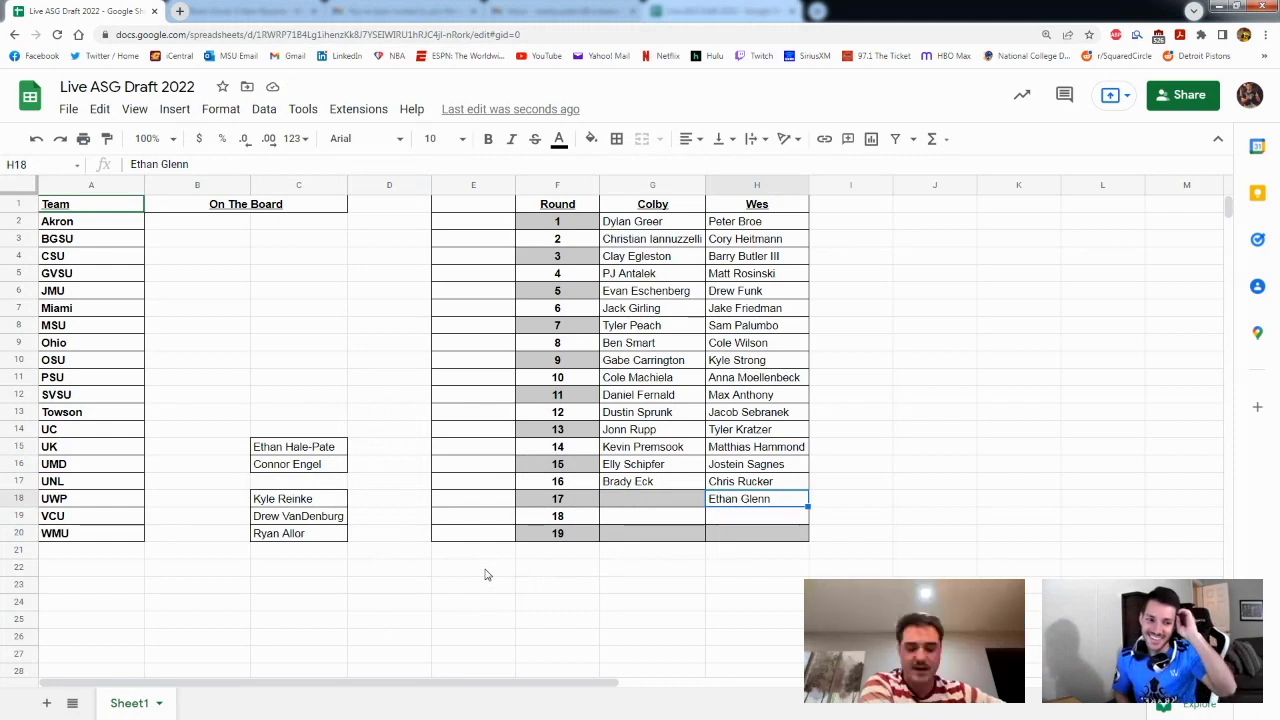
Move the remaining UK player from C15 into G18 as the first drafter's round 17 pick
left_click(328, 452)
left_click_drag(326, 440, 636, 506)
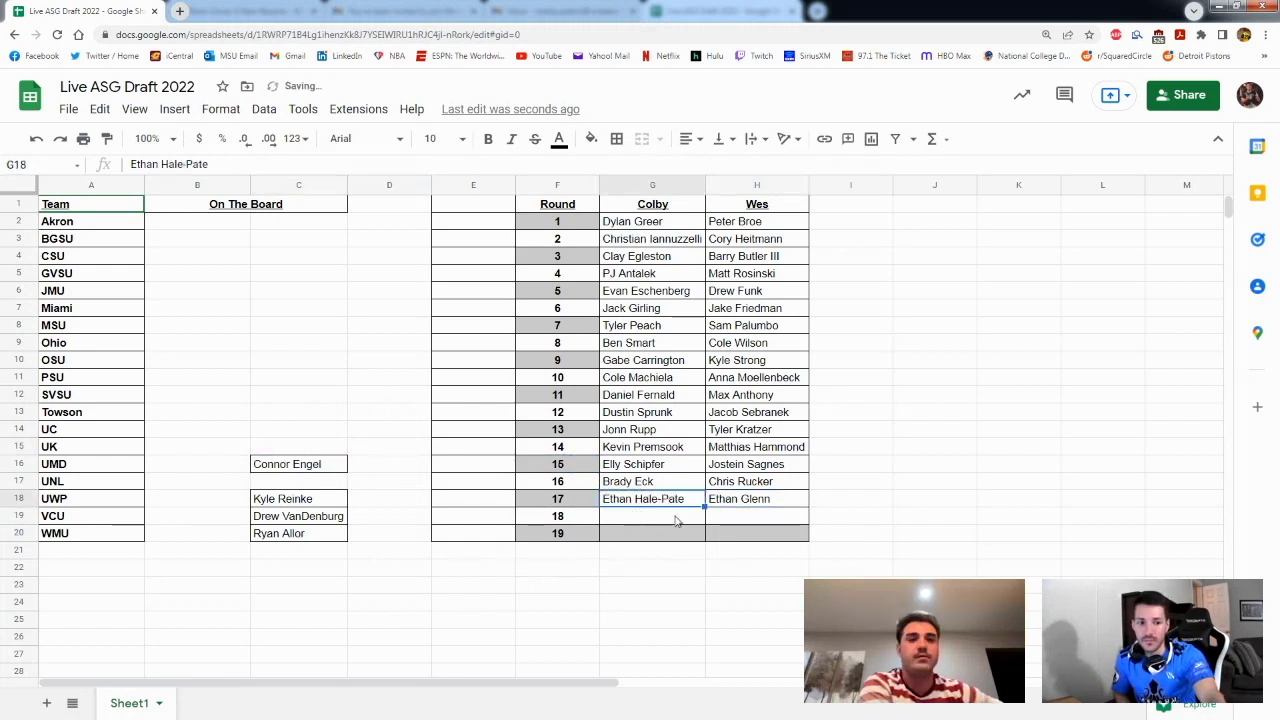
left_click(740, 520)
left_click(680, 538)
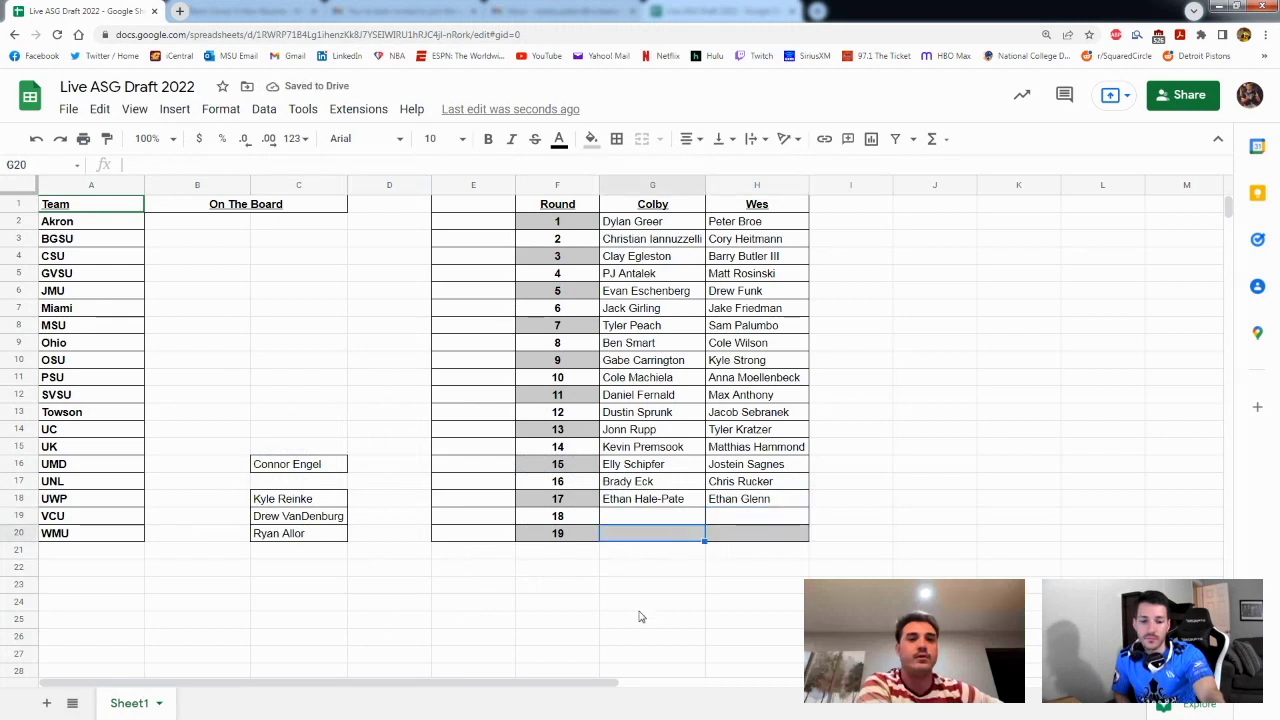
Move the remaining UMD player from C16 into H19 as the second drafter's round 18 pick
left_click(748, 517)
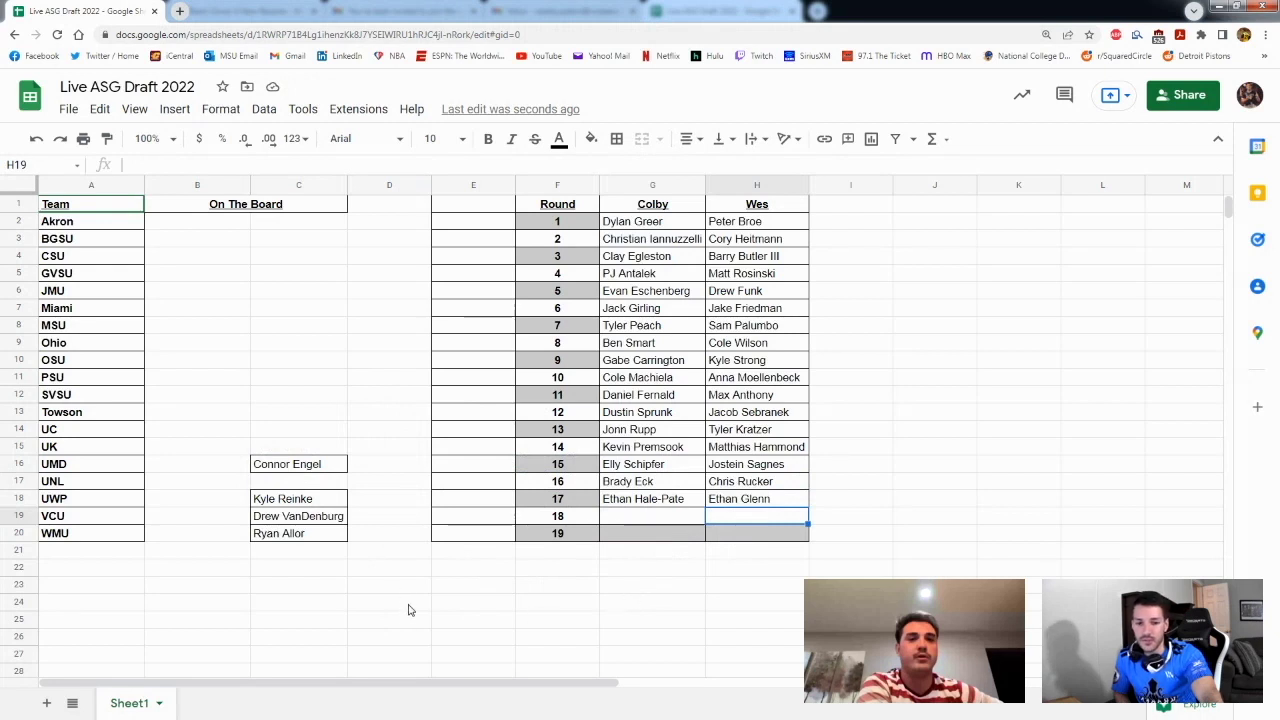
left_click(387, 518)
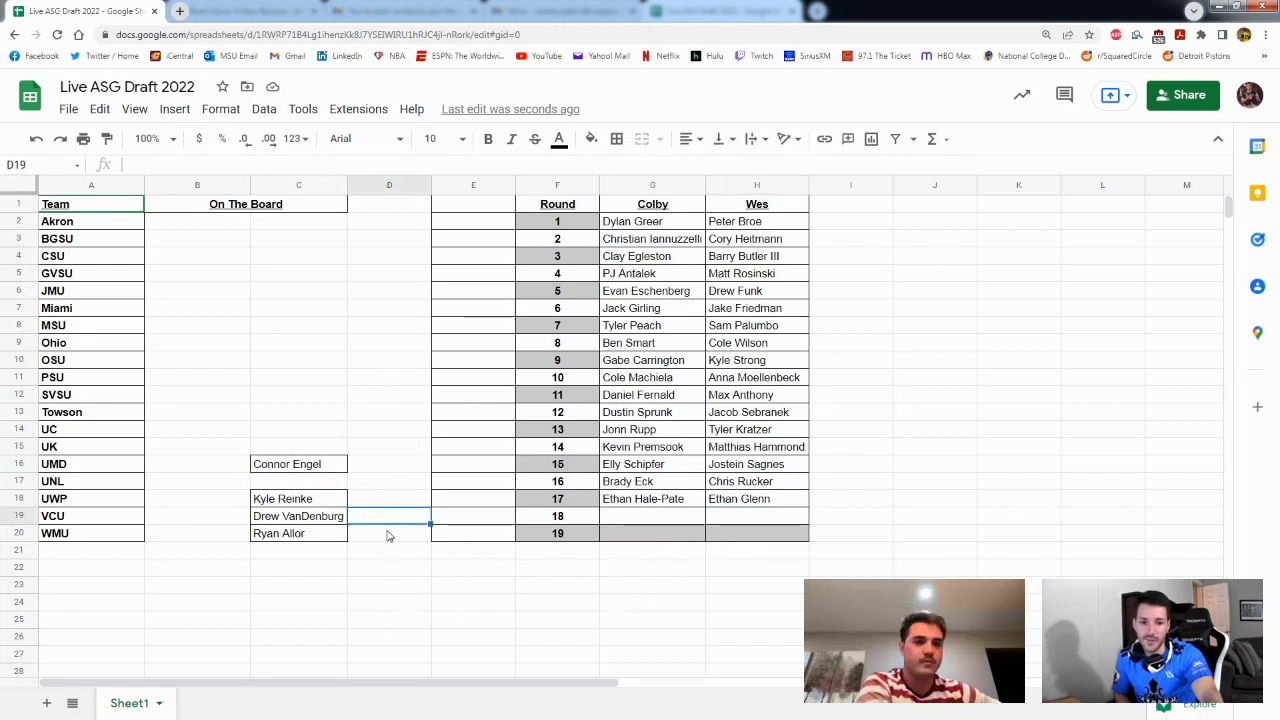
left_click(391, 534)
left_click(392, 464)
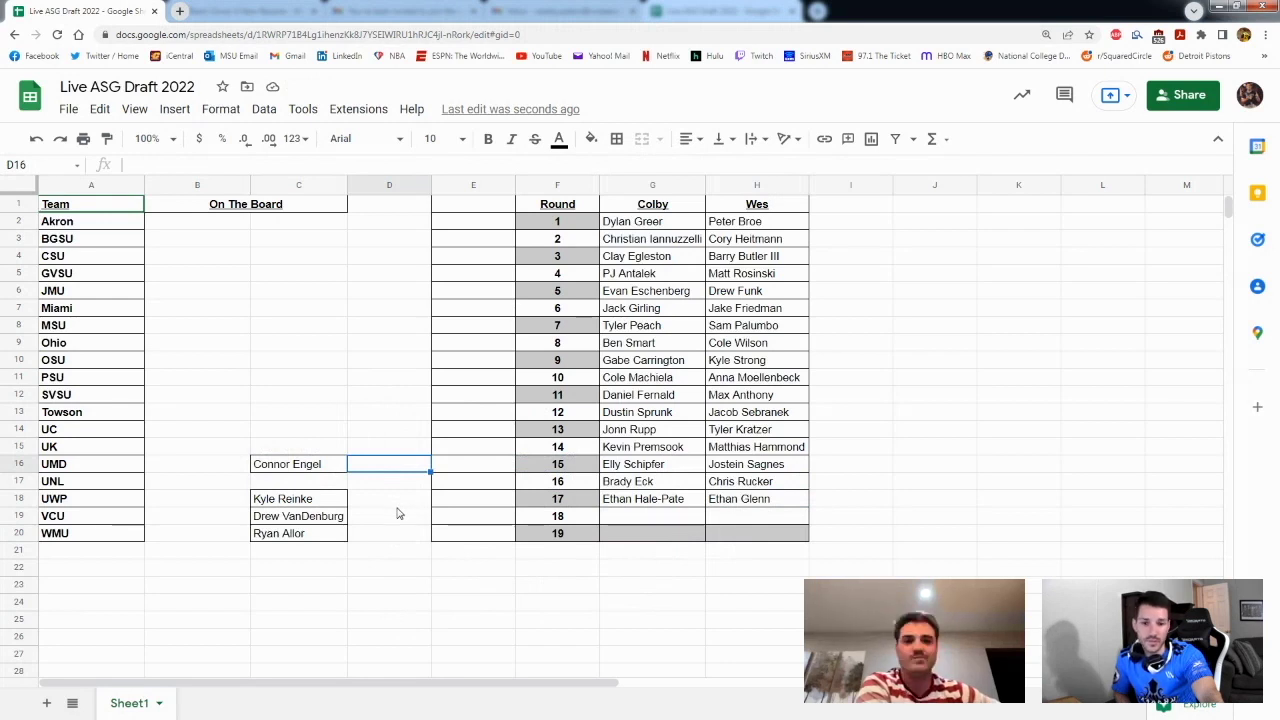
left_click(324, 470)
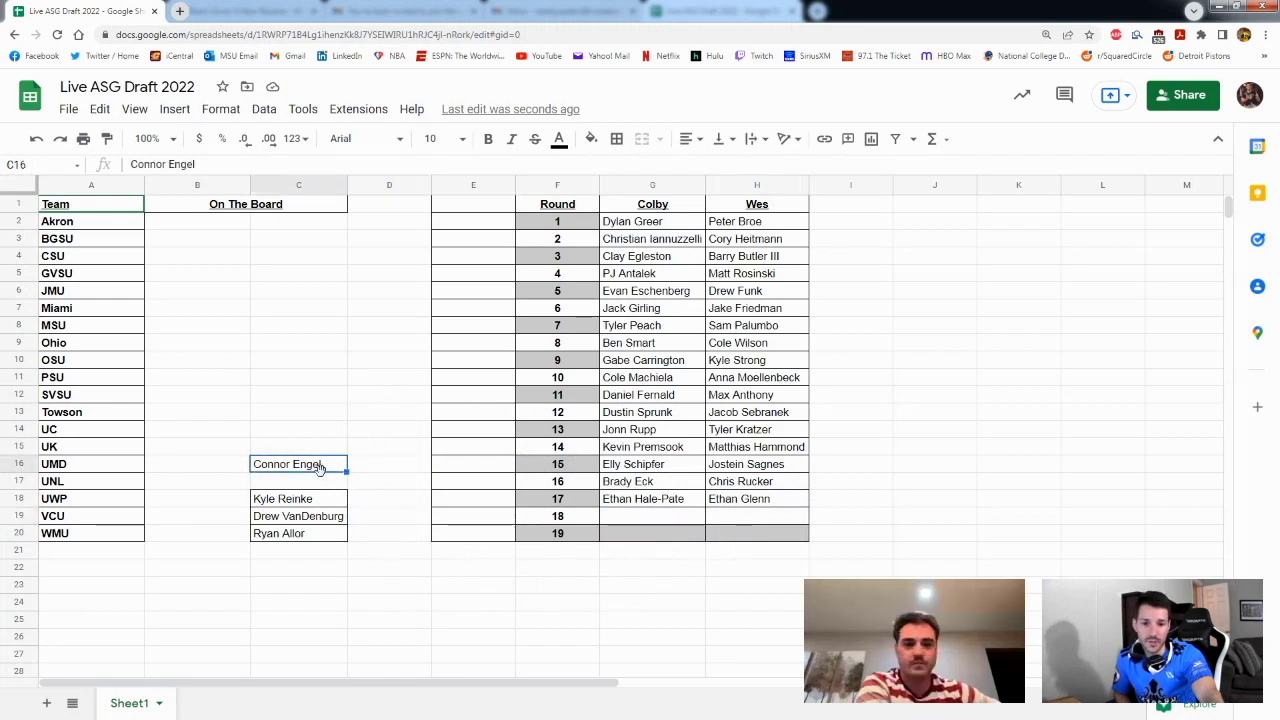
left_click_drag(319, 469, 748, 525)
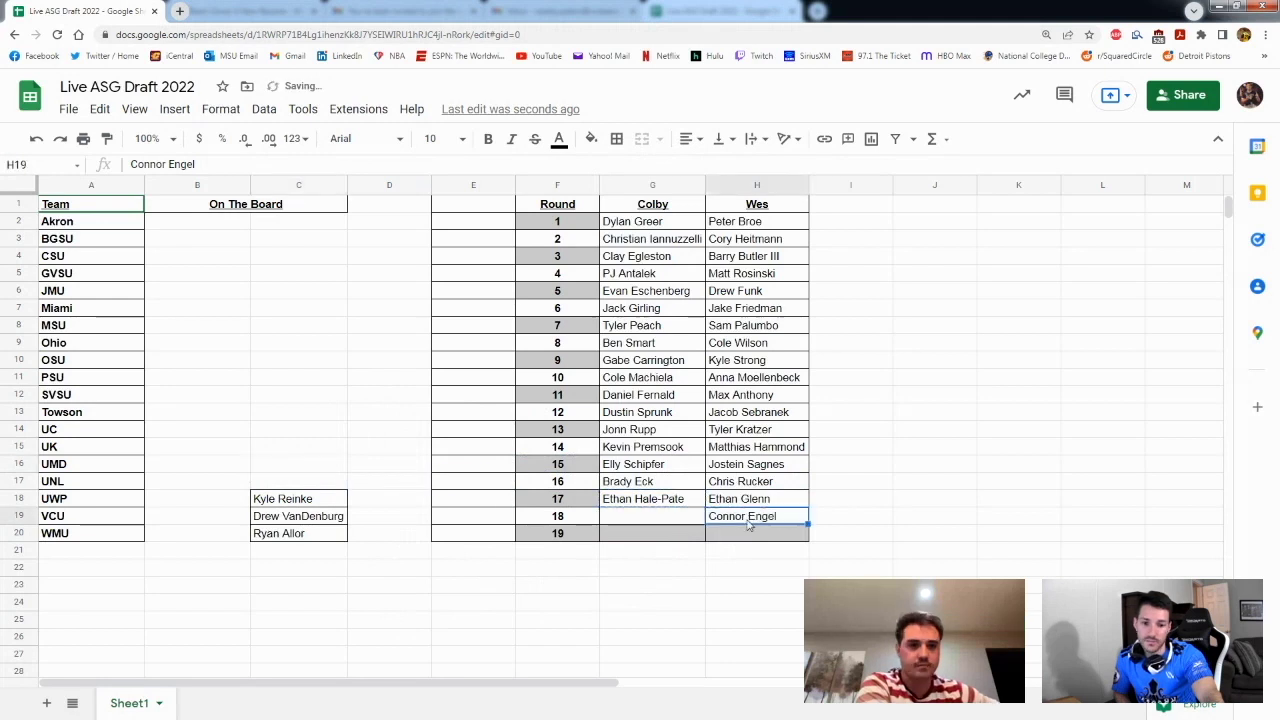
Move the remaining VCU player from C19 into G19 as the first drafter's round 18 pick
left_click(648, 538)
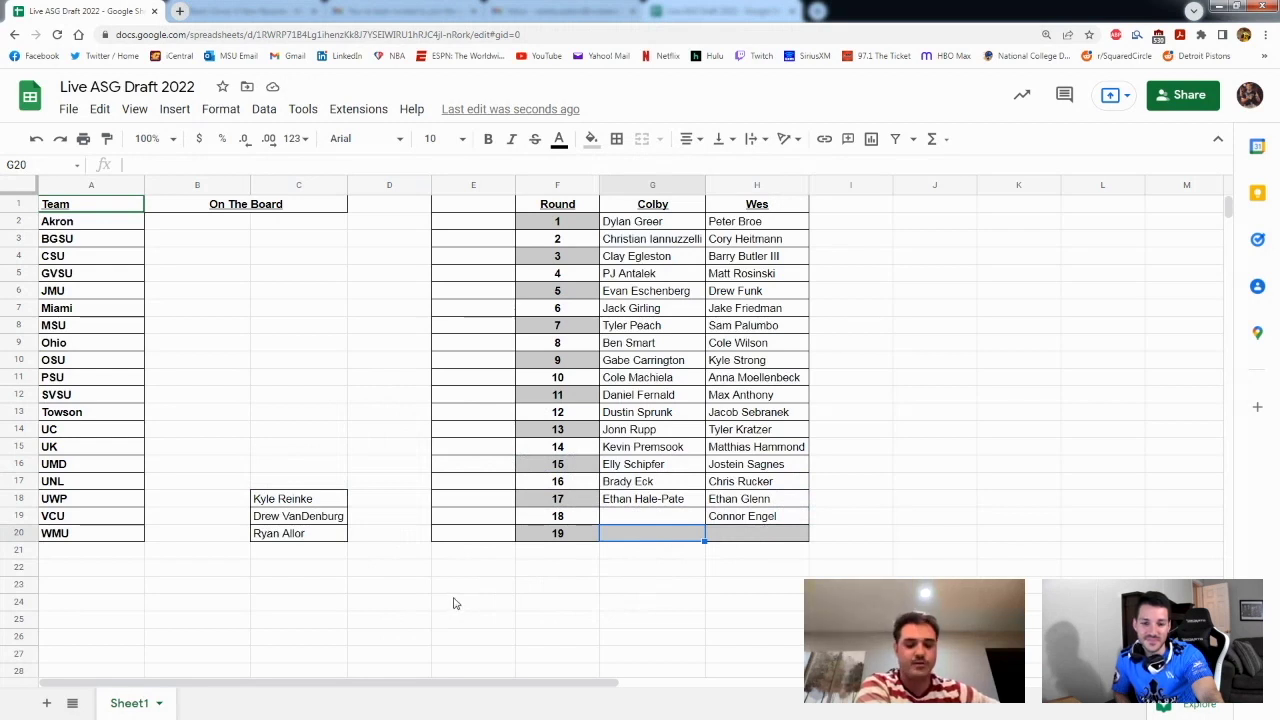
left_click(326, 521)
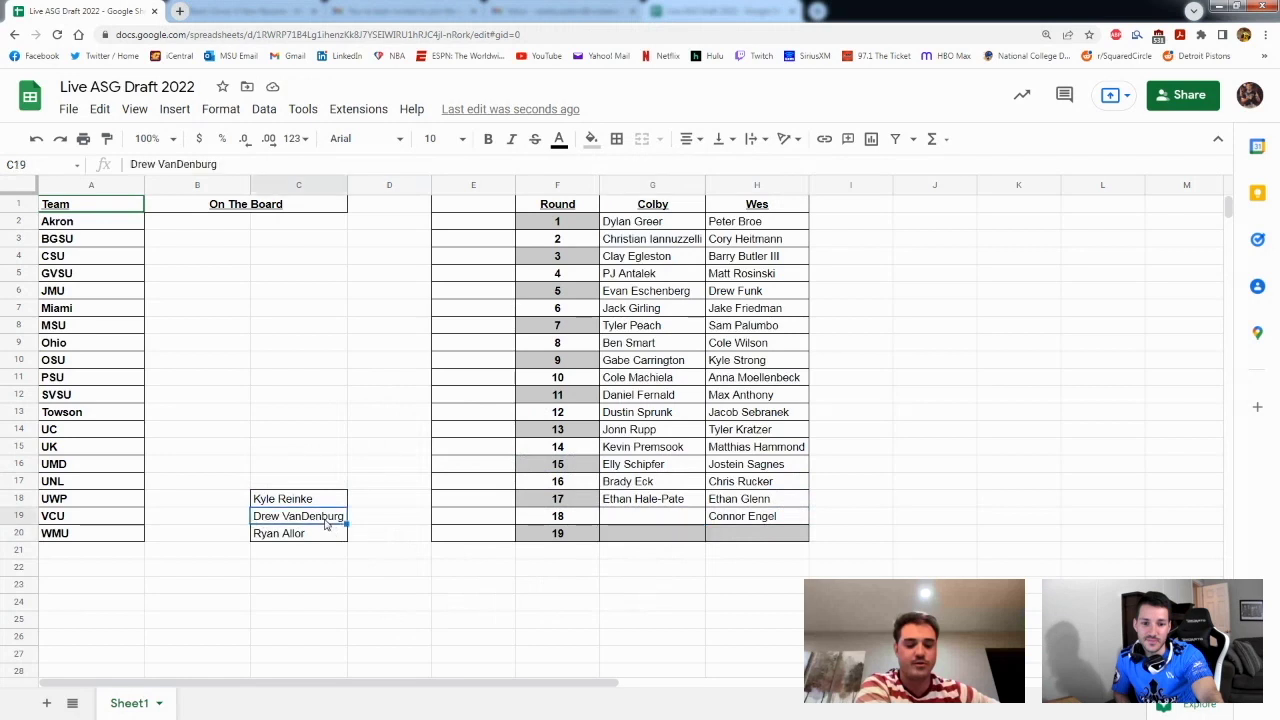
left_click_drag(331, 523, 657, 524)
left_click(453, 552)
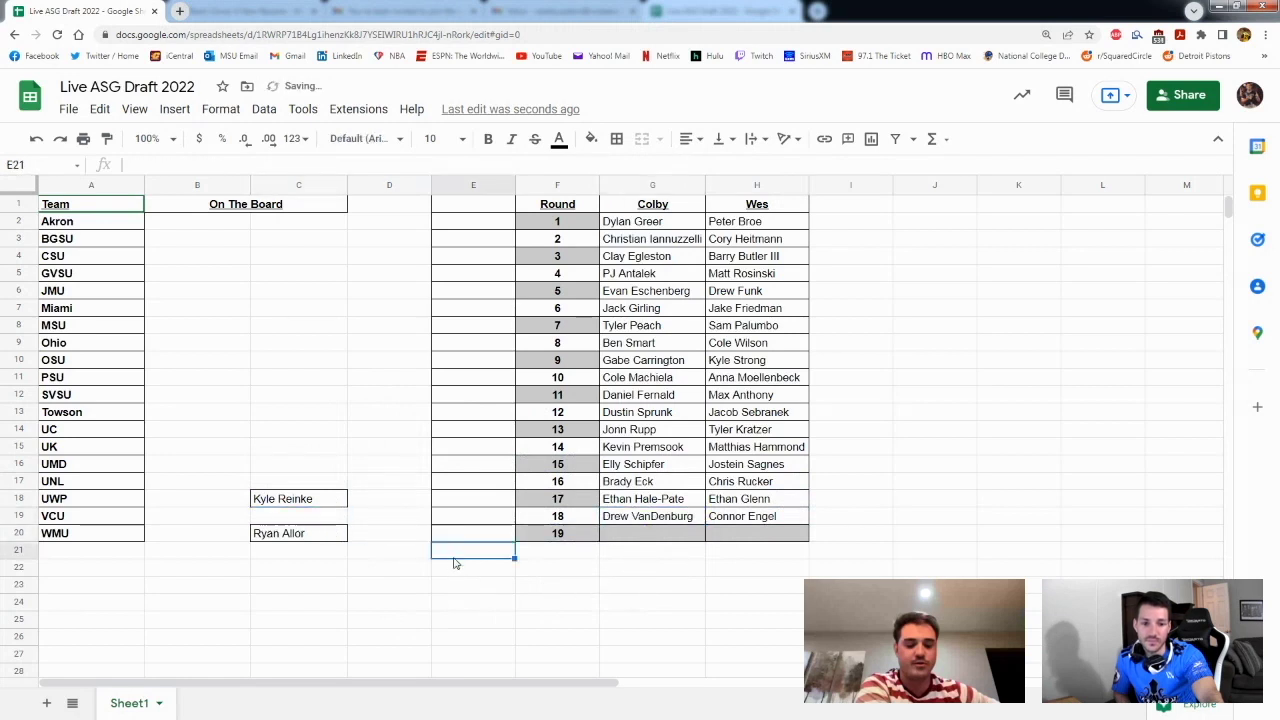
left_click(588, 553)
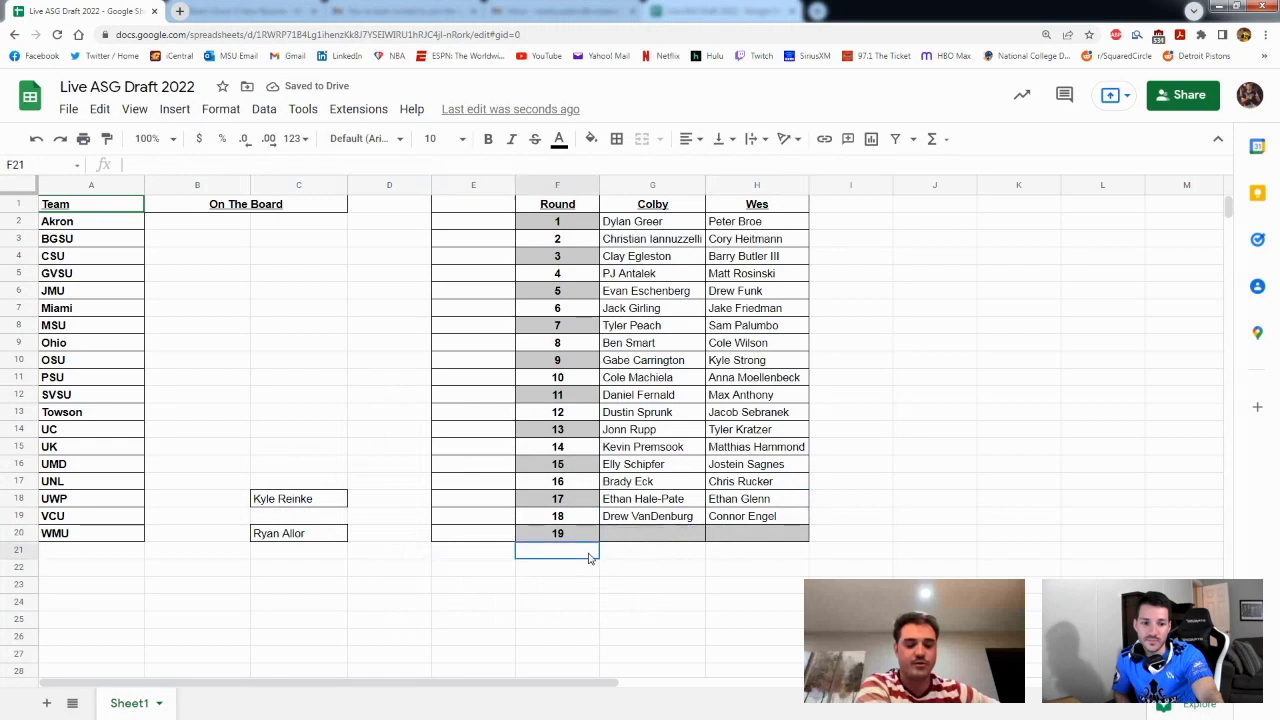
left_click(649, 566)
left_click(711, 566)
key("Left")
left_click(725, 569)
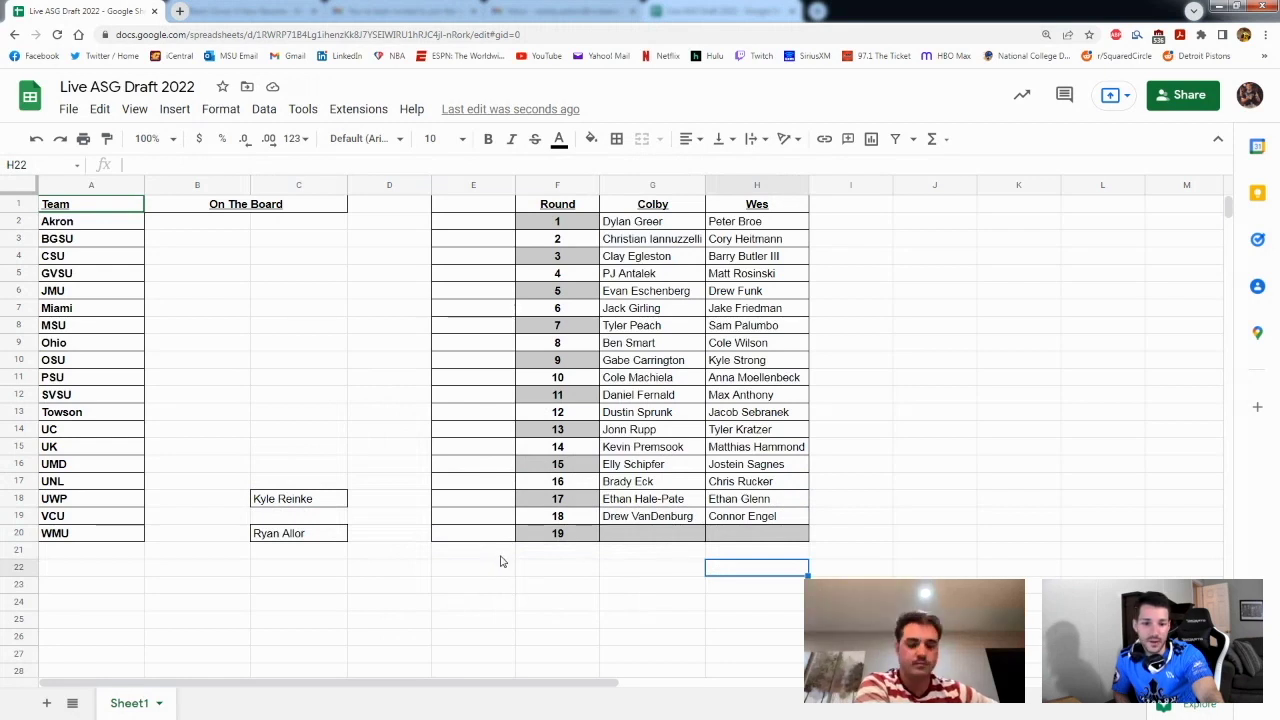
Move the remaining UWP player from C18 into H20 as the second drafter's round 19 pick
left_click(318, 500)
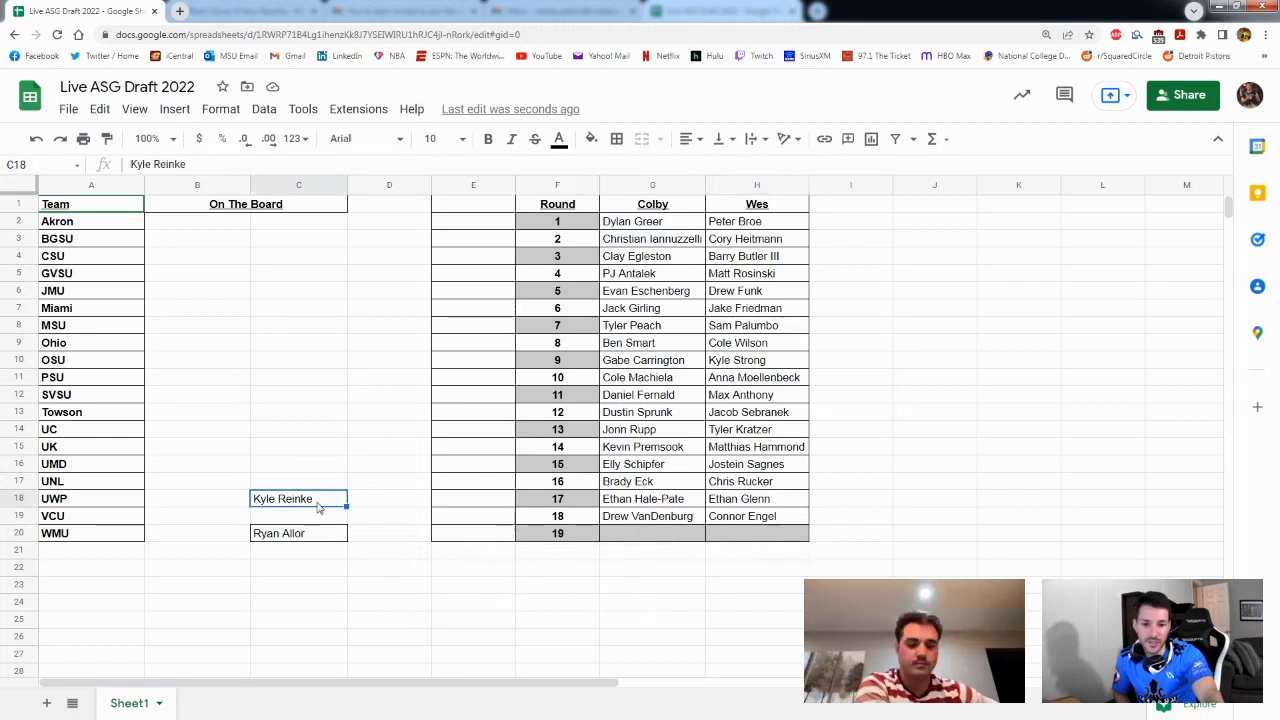
key("ctrl+x")
left_click(737, 532)
key("ctrl+v")
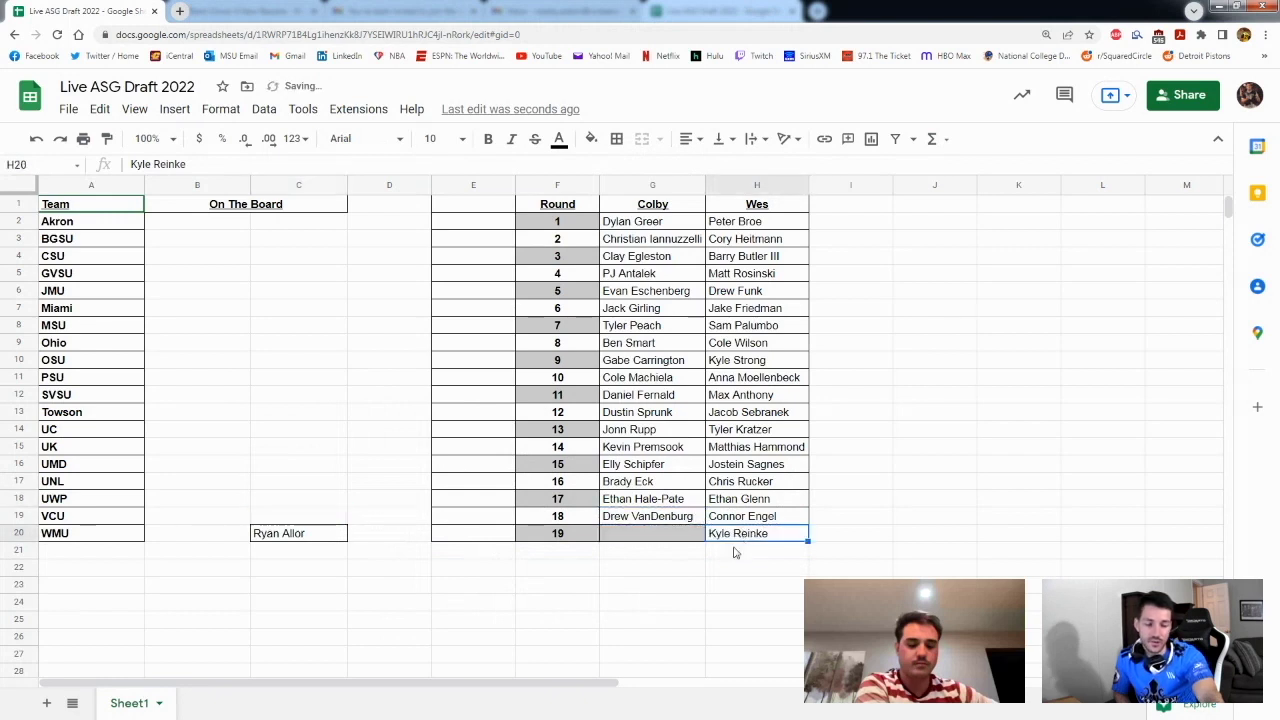
left_click(686, 555)
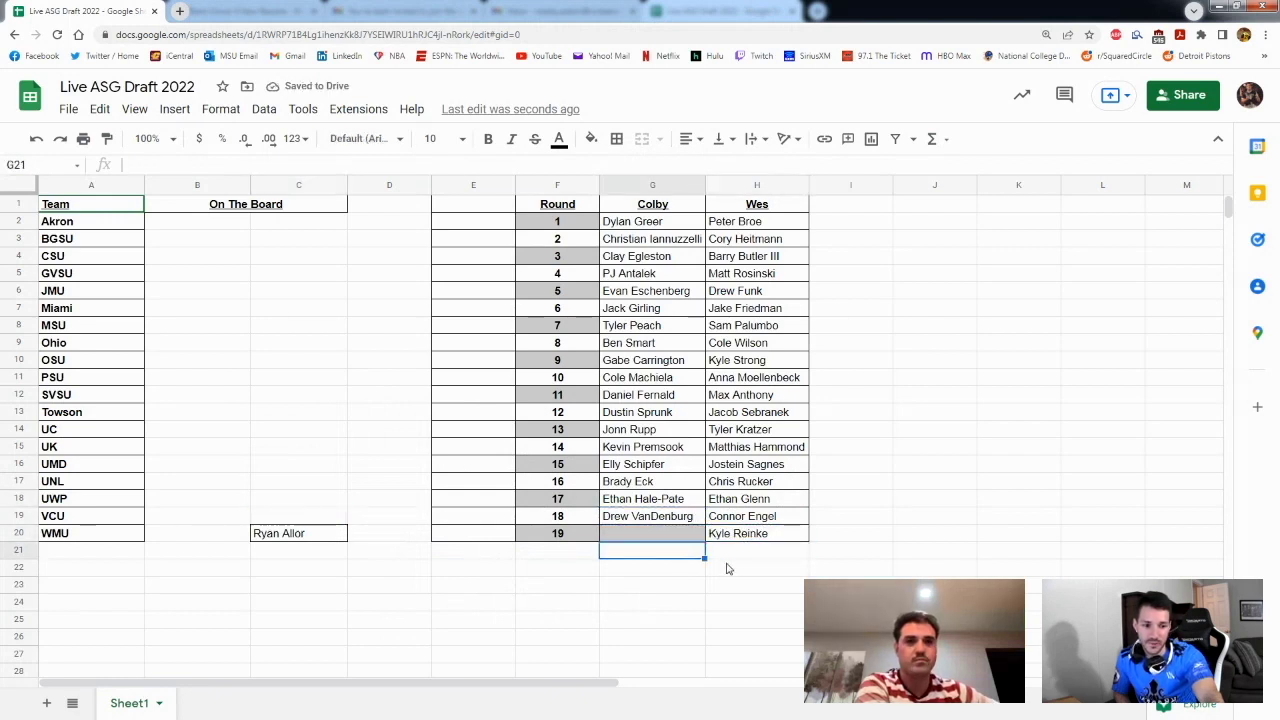
left_click(695, 568)
left_click(735, 569)
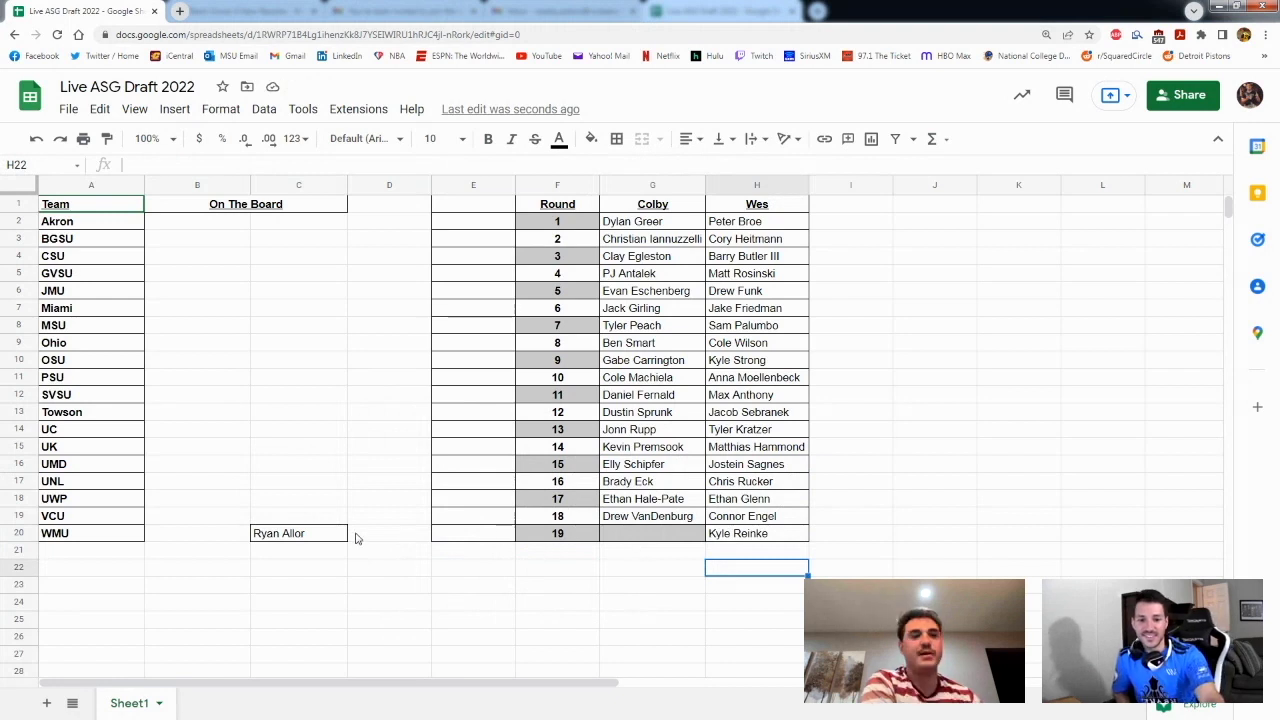
Move the last remaining board player, from WMU in C20, into G20 as the first drafter's round 19 pick
left_click(302, 538)
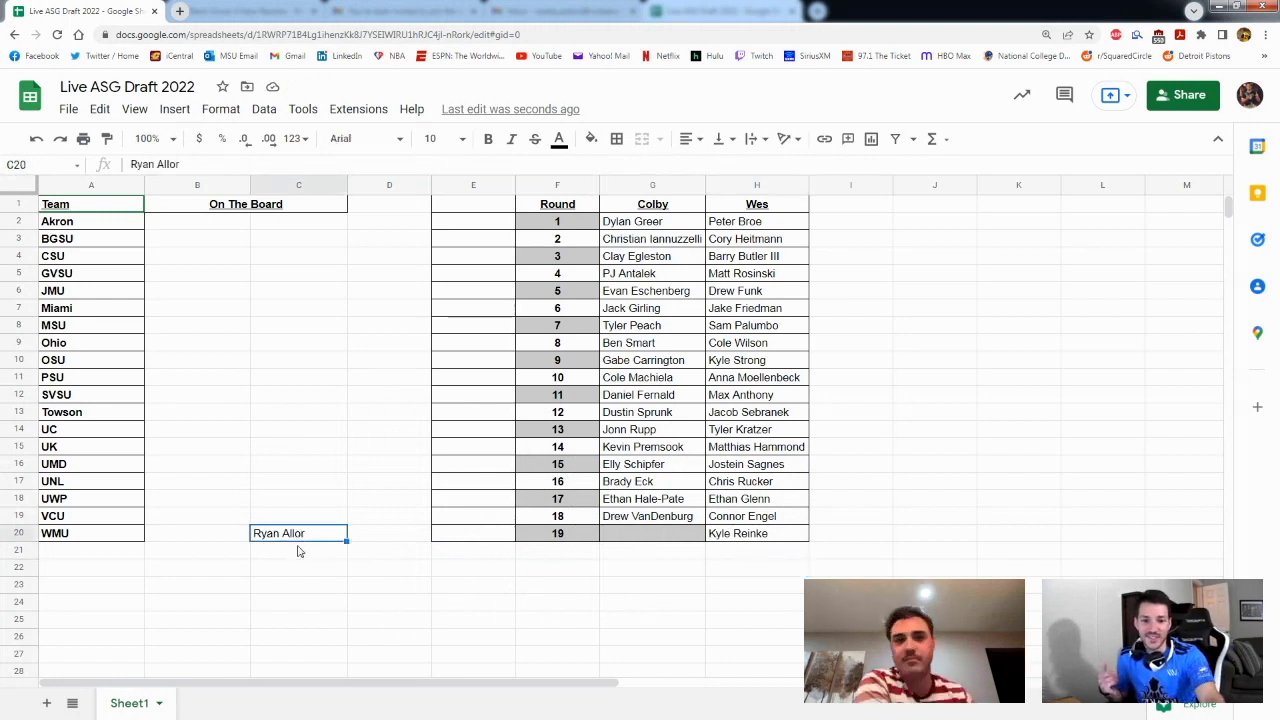
left_click_drag(301, 540, 632, 537)
left_click(625, 568)
left_click(628, 595)
left_click(455, 556)
left_click(454, 570)
left_click(427, 466)
left_click(420, 488)
left_click(414, 505)
left_click(409, 522)
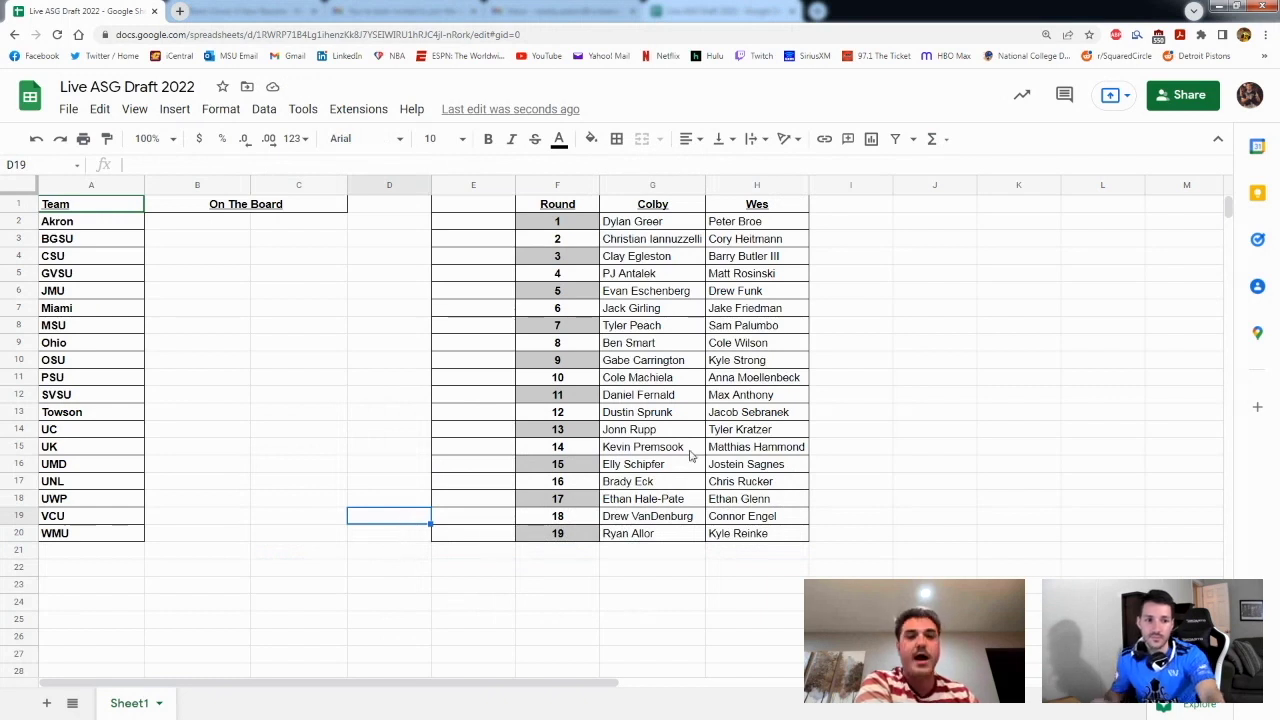
Review both drafters' full rosters by selecting the second drafter's column H1:H20 and the first drafter's column G1:G20
left_click(673, 346)
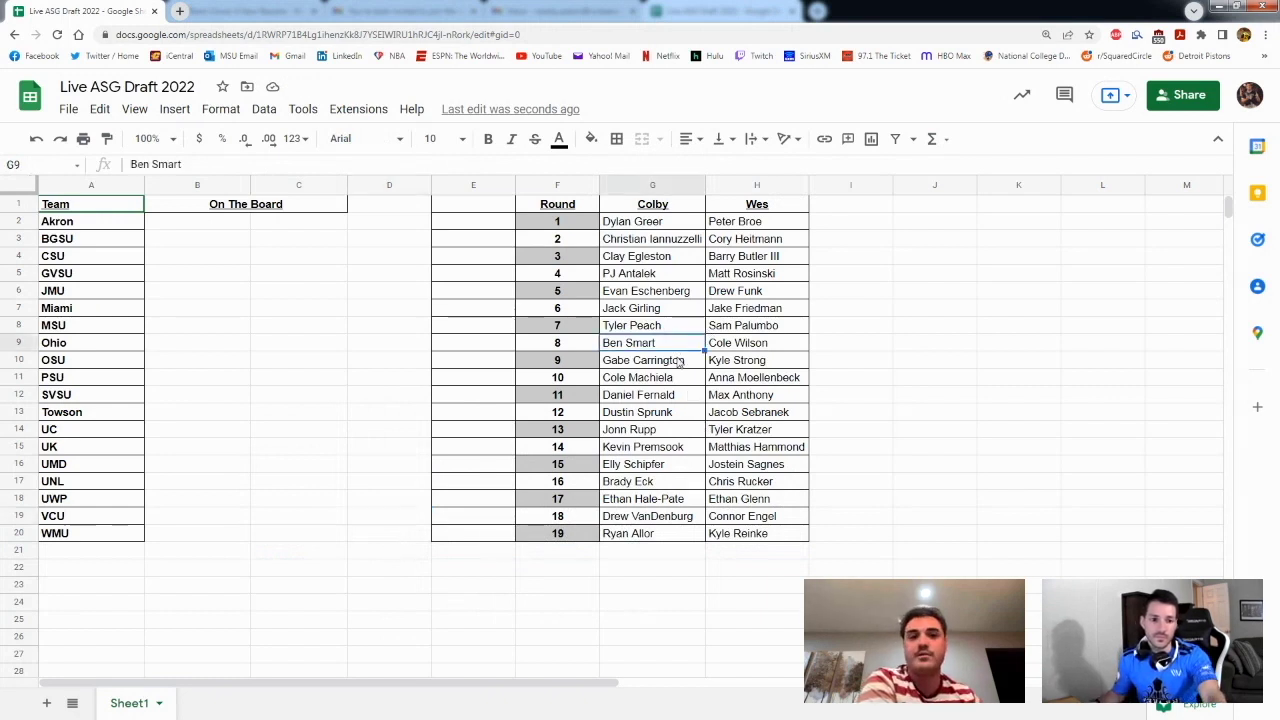
scroll(690, 400, "down", 3)
scroll(700, 414, "up", 3)
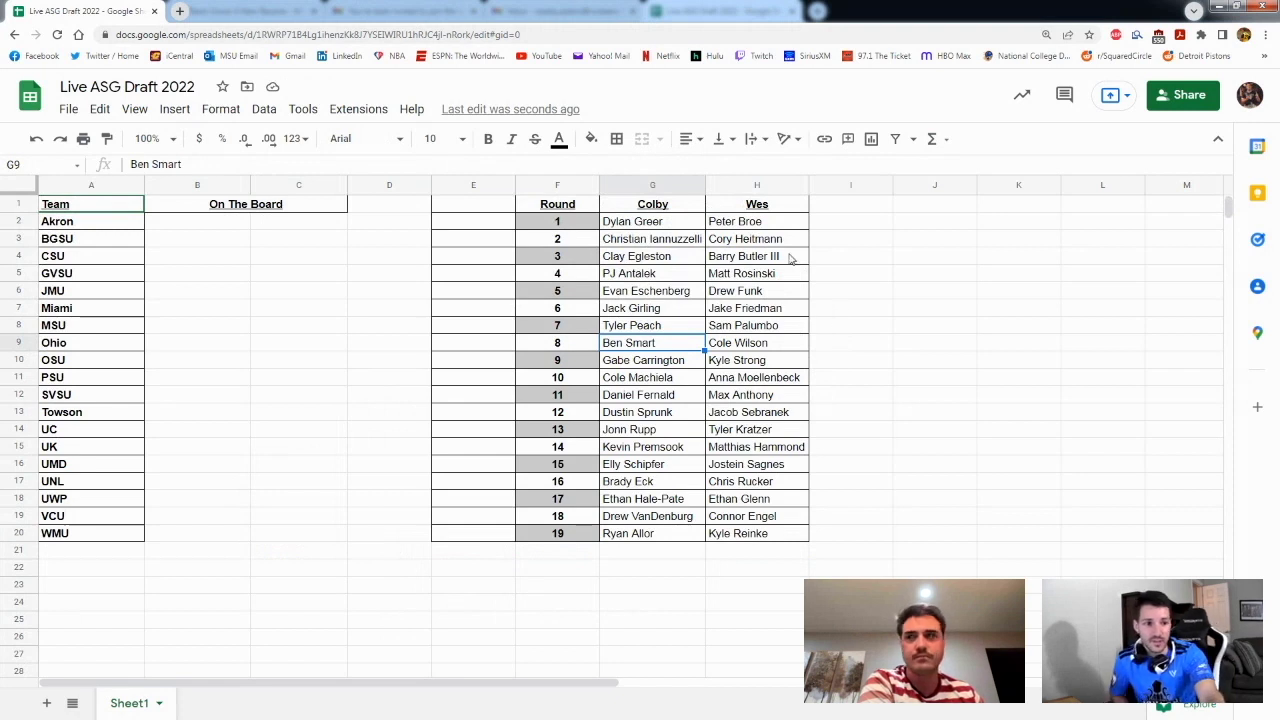
left_click_drag(757, 204, 758, 537)
left_click_drag(660, 207, 668, 537)
left_click(670, 556)
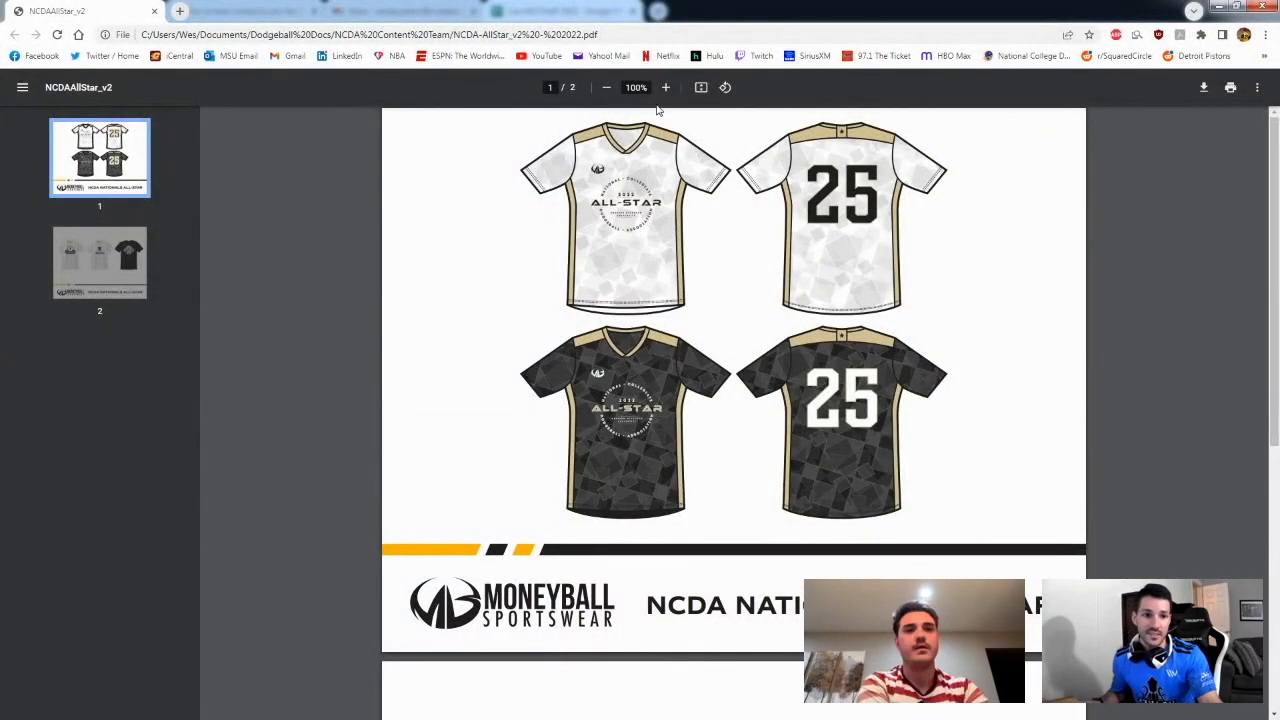
Enlarge the all-star jersey design PDF to 125% to show the white and black jerseys up close
scroll(752, 216, "up", 2)
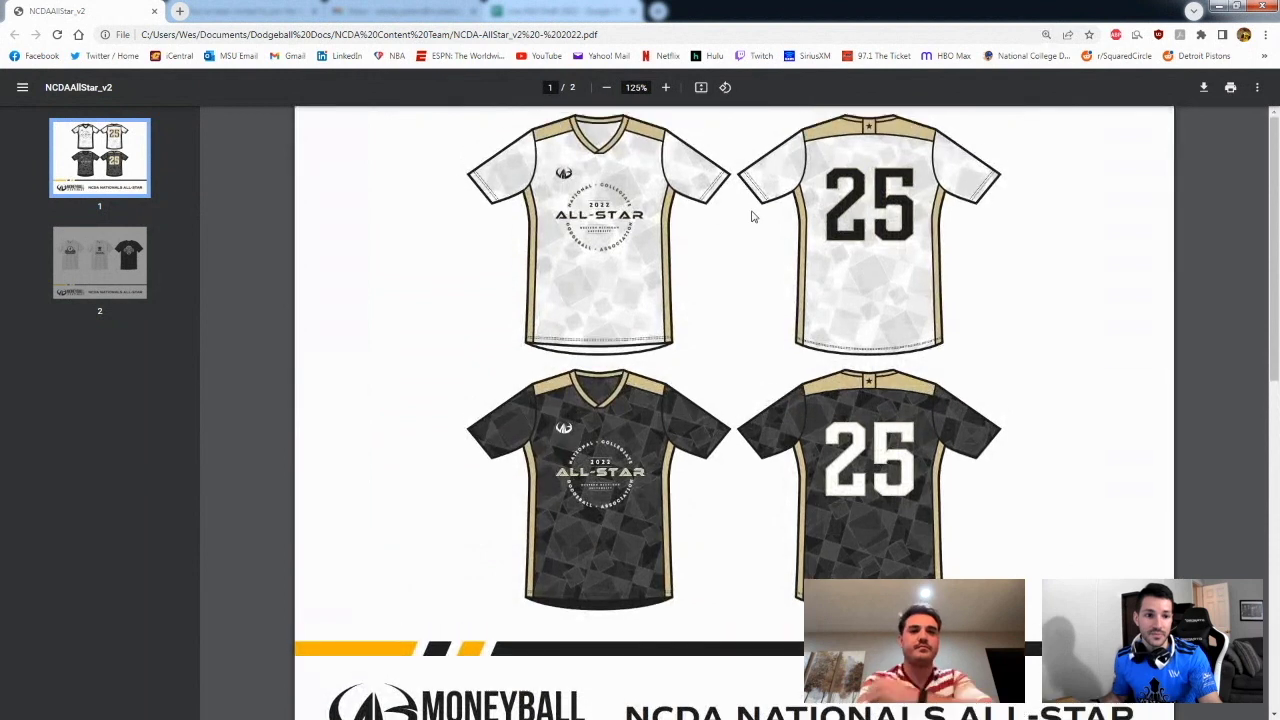